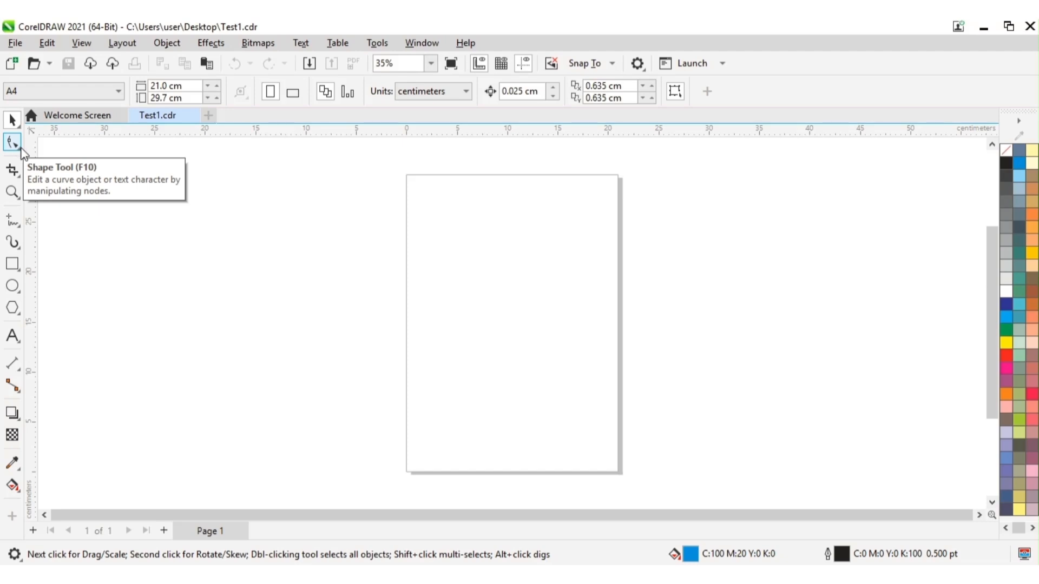
pyautogui.click(19, 147)
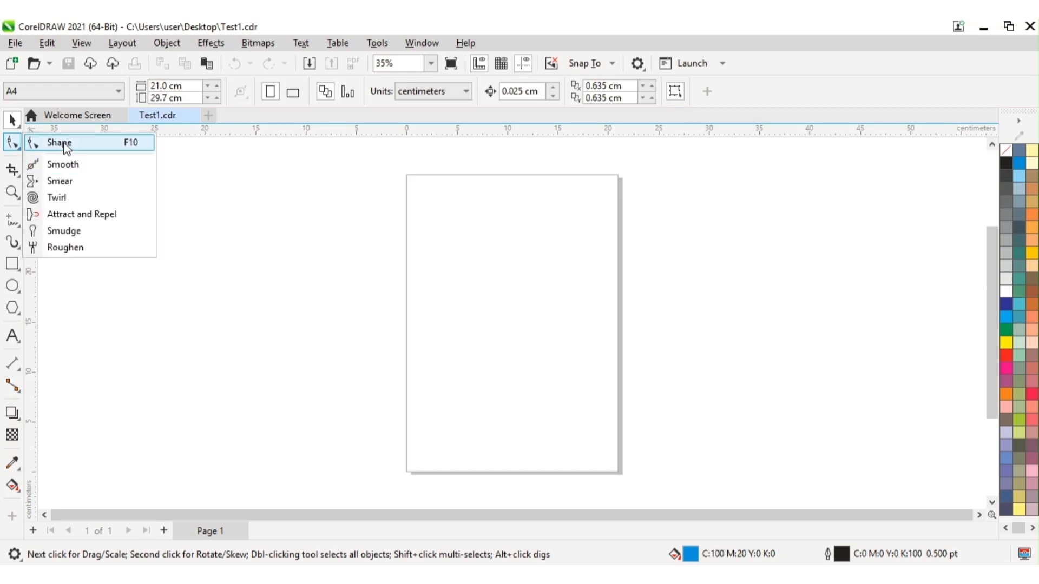
pyautogui.click(271, 292)
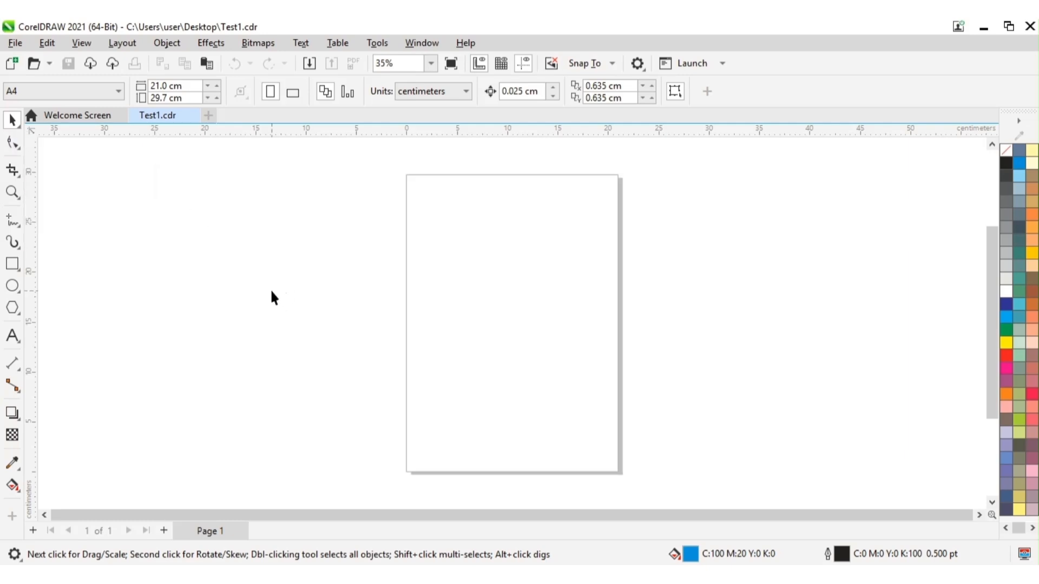
# Draw a rectangle about 25 × 14 cm across the middle of the page and remove its fill
pyautogui.click(19, 271)
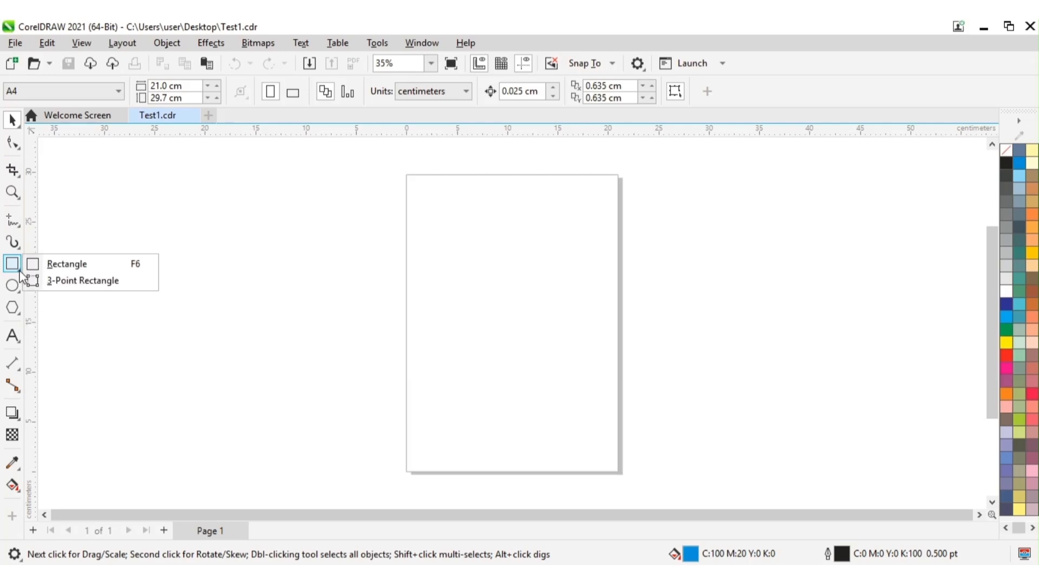
pyautogui.click(70, 265)
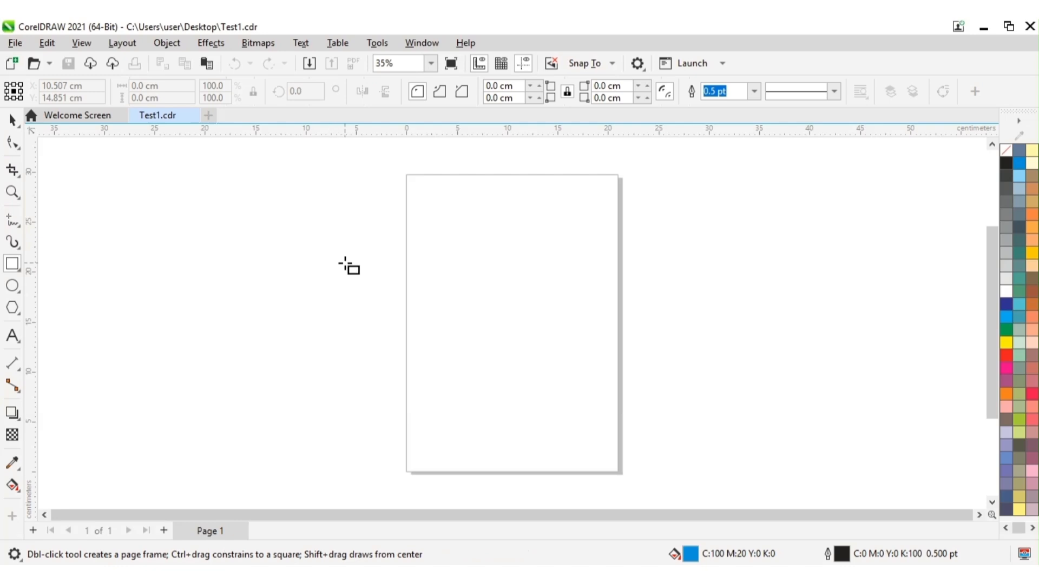
pyautogui.moveTo(345, 263); pyautogui.dragTo(597, 404)
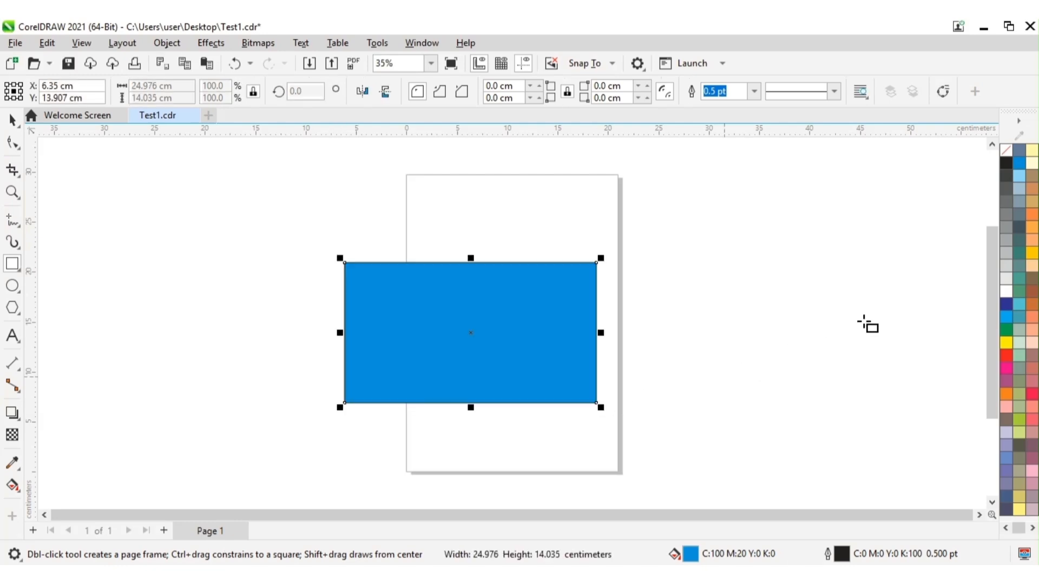
pyautogui.click(1005, 151)
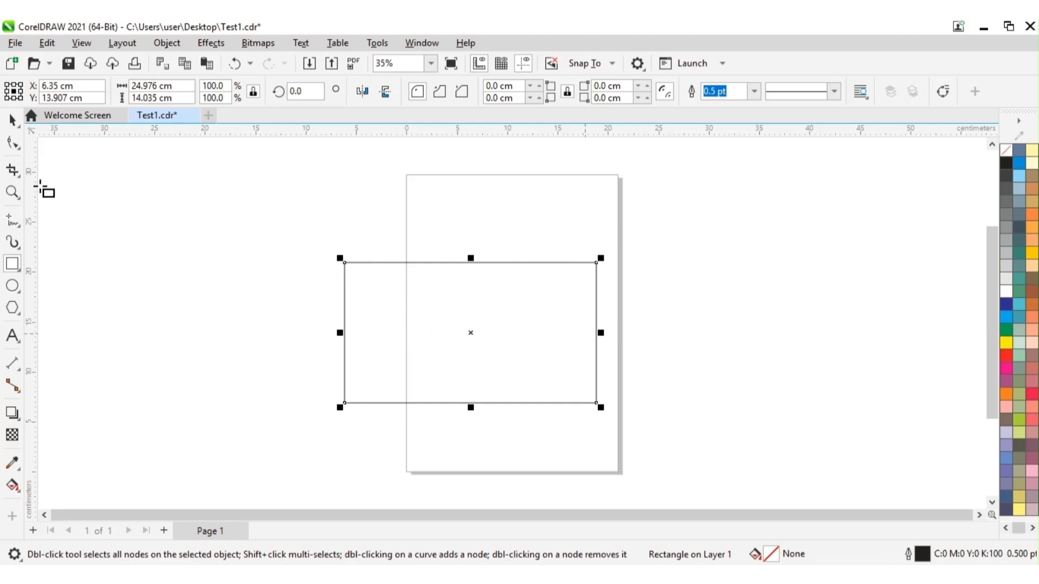
# Round all four corners of the rectangle to a radius of about 4.49 cm with the Shape tool
pyautogui.click(22, 151)
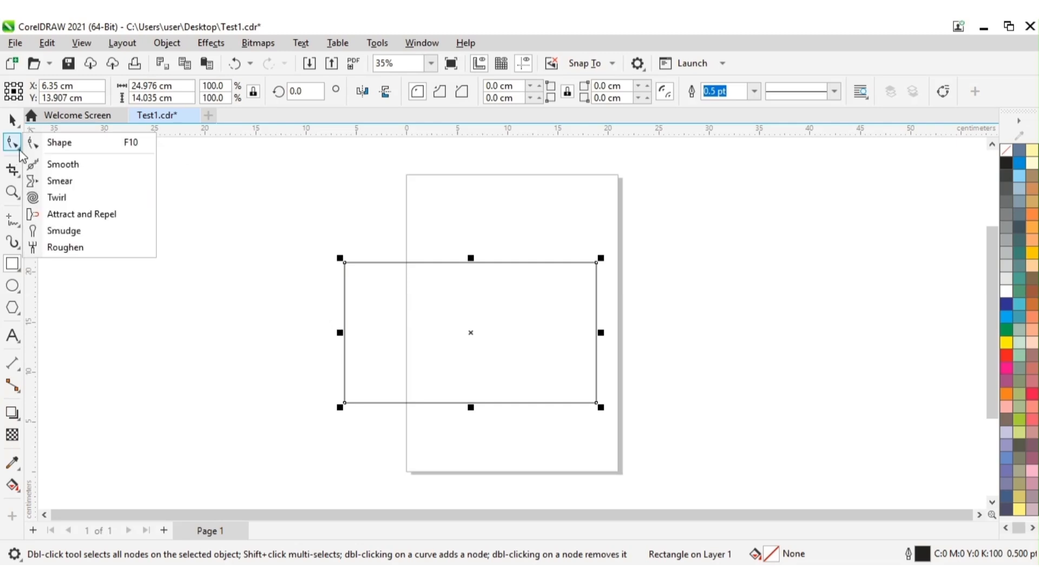
pyautogui.click(59, 143)
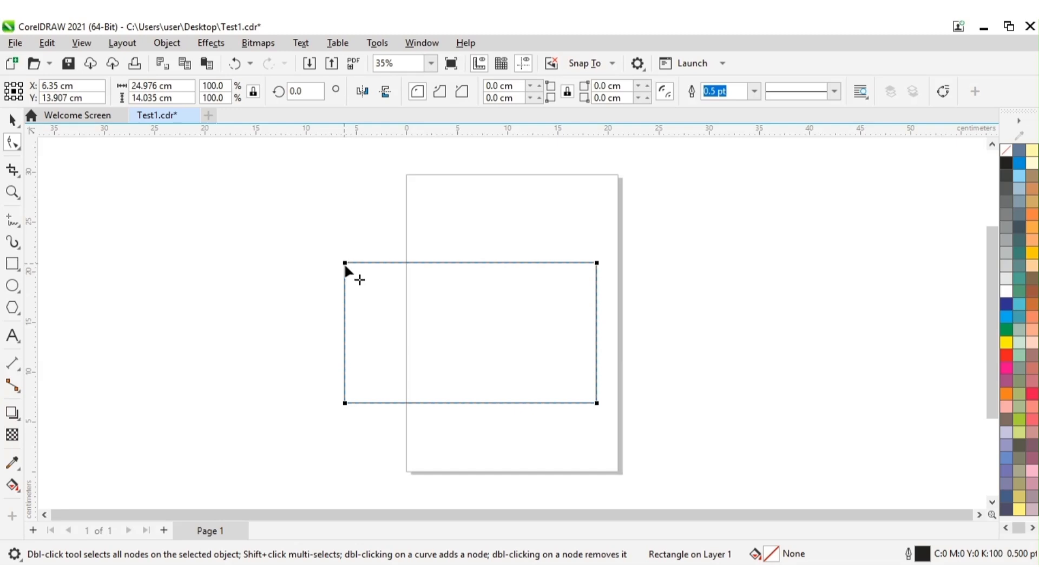
pyautogui.moveTo(345, 262); pyautogui.dragTo(378, 296)
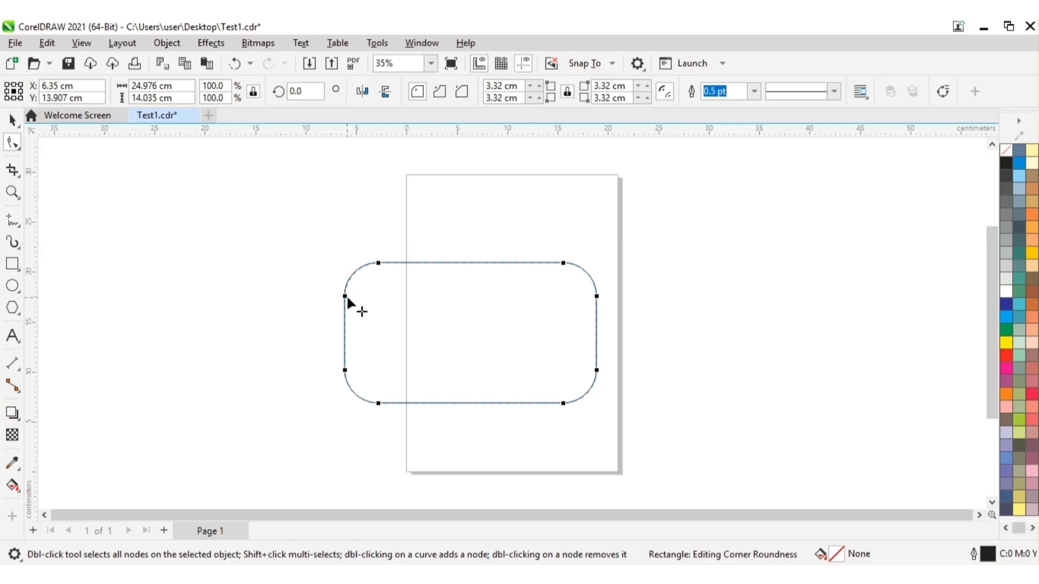
pyautogui.moveTo(346, 296); pyautogui.dragTo(358, 306)
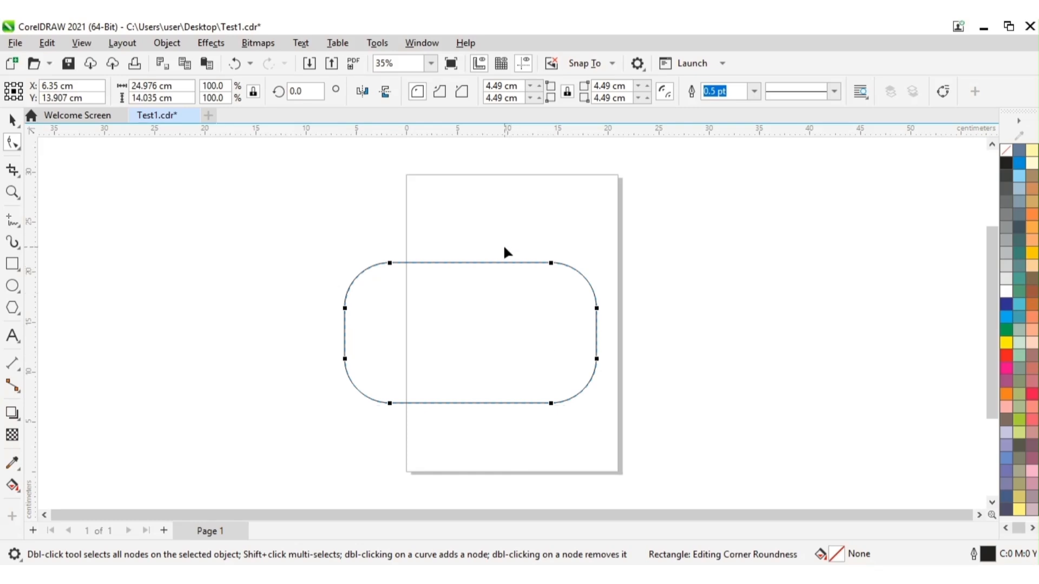
# Try scalloped and chamfered styles on all corners, return to round, and bring the corner radius back to 0 cm
pyautogui.click(439, 90)
pyautogui.click(462, 97)
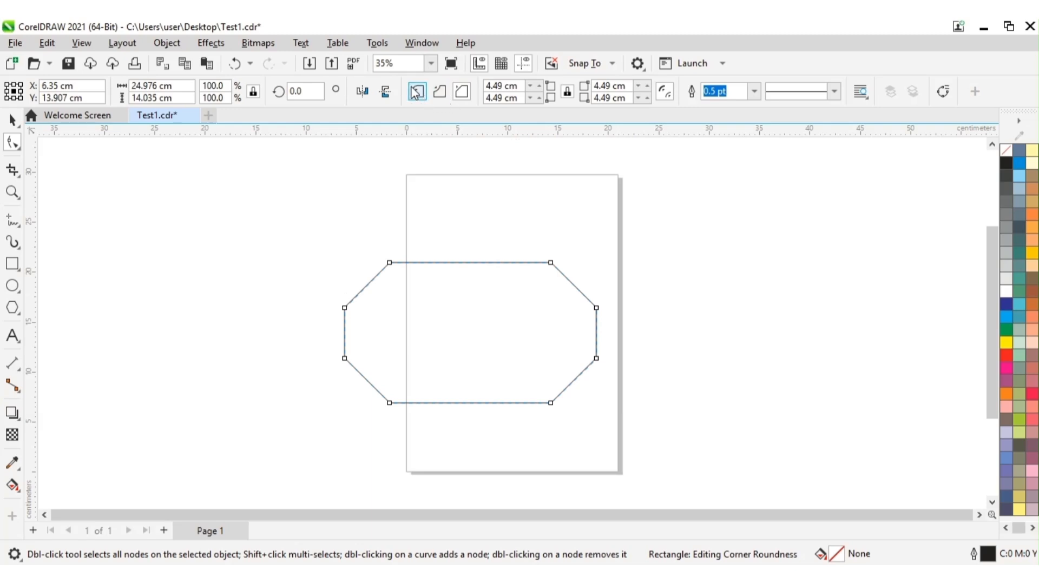
pyautogui.click(415, 92)
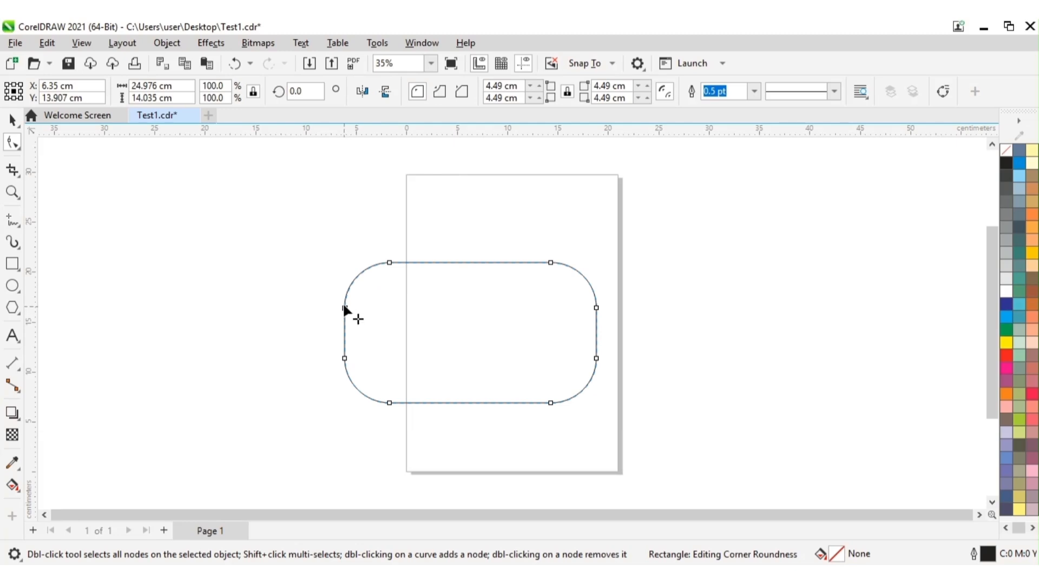
pyautogui.moveTo(344, 309); pyautogui.dragTo(345, 260)
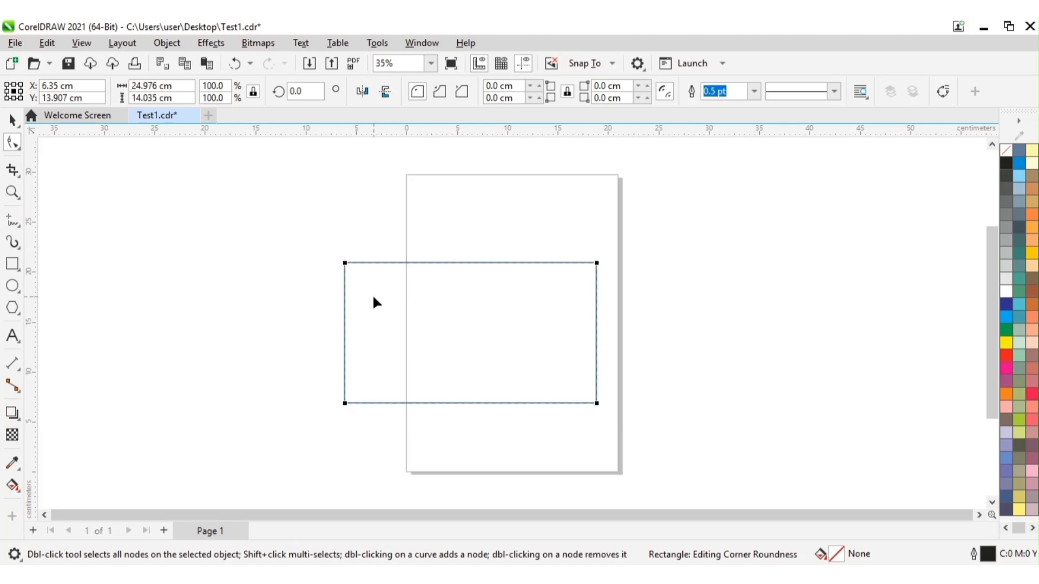
# Try rounding only the rectangle's upper-left corner to about 3.85 cm, and undo it
pyautogui.click(344, 264)
pyautogui.moveTo(345, 265); pyautogui.dragTo(382, 302)
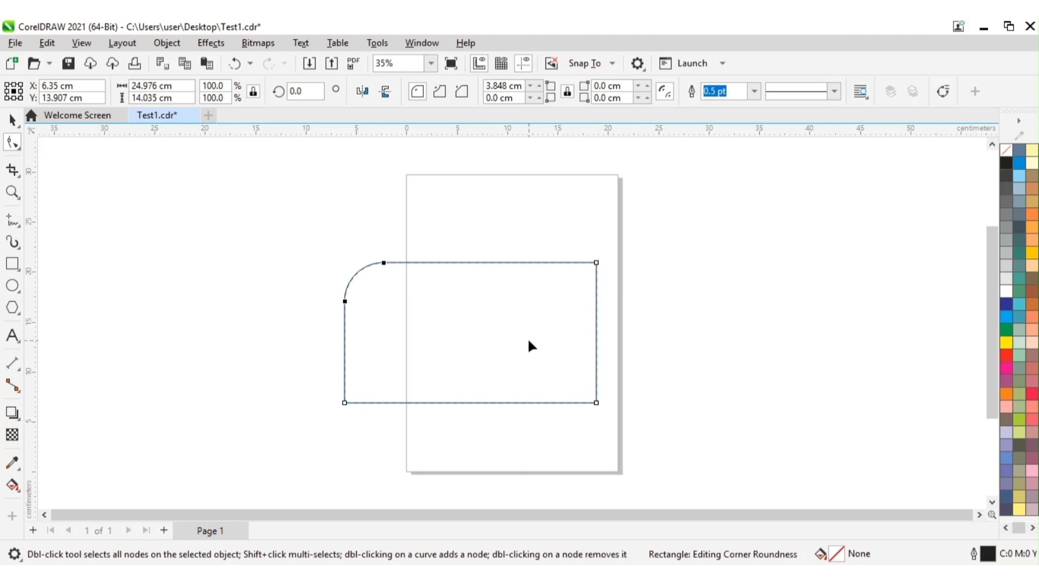
pyautogui.hotkey('ctrl', 'z')
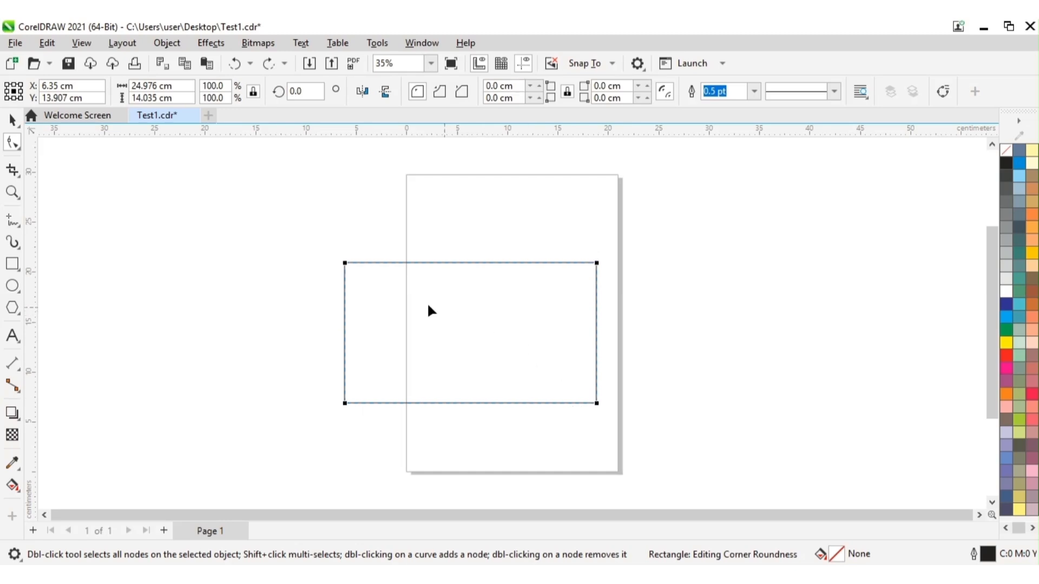
# Round only the upper-left corner to about 3.55 cm, and try it as scalloped and chamfered before returning to round
pyautogui.click(345, 264)
pyautogui.moveTo(344, 263); pyautogui.dragTo(373, 300)
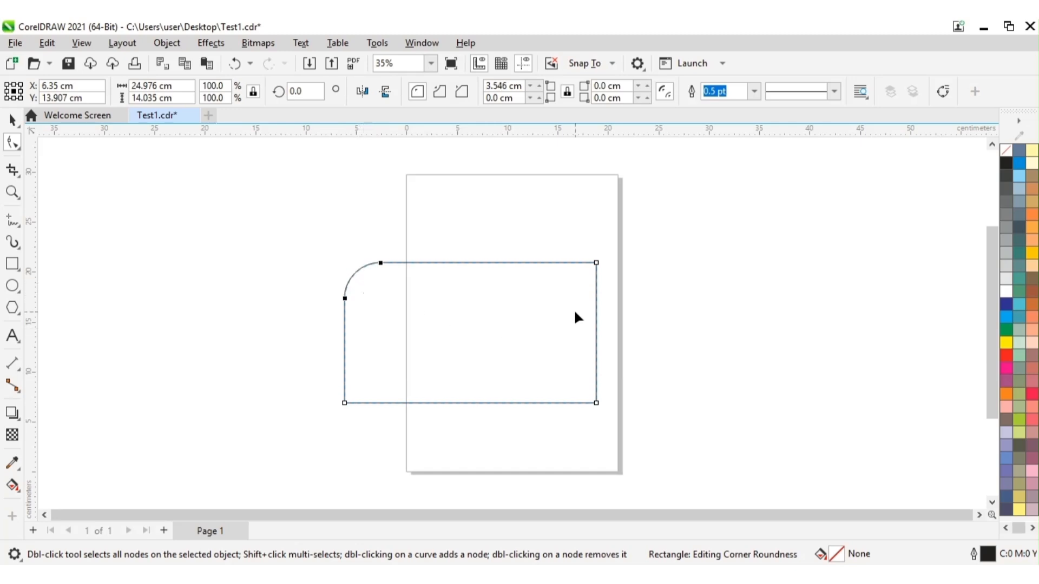
pyautogui.click(439, 91)
pyautogui.click(462, 93)
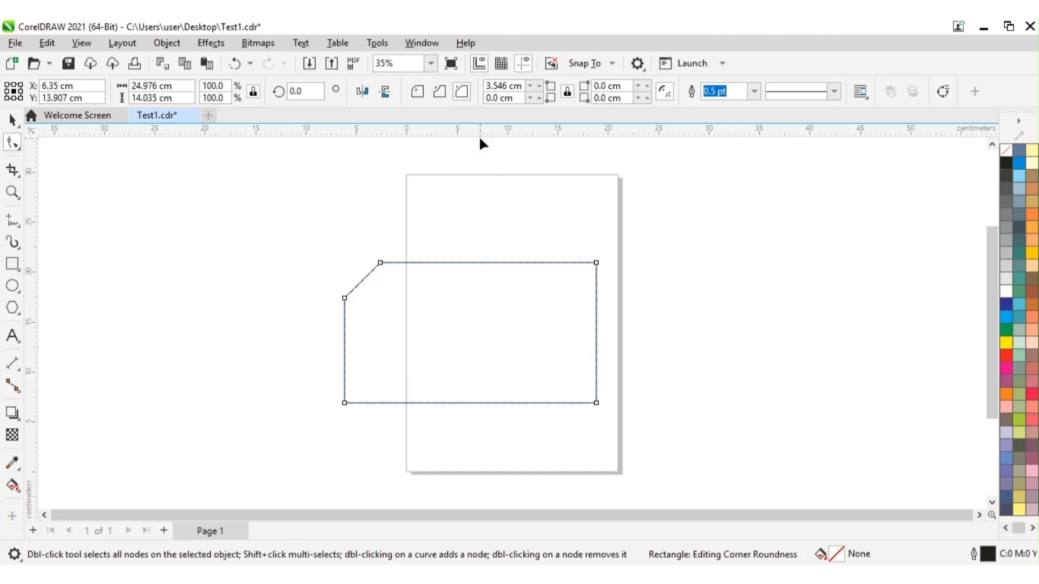
pyautogui.click(415, 92)
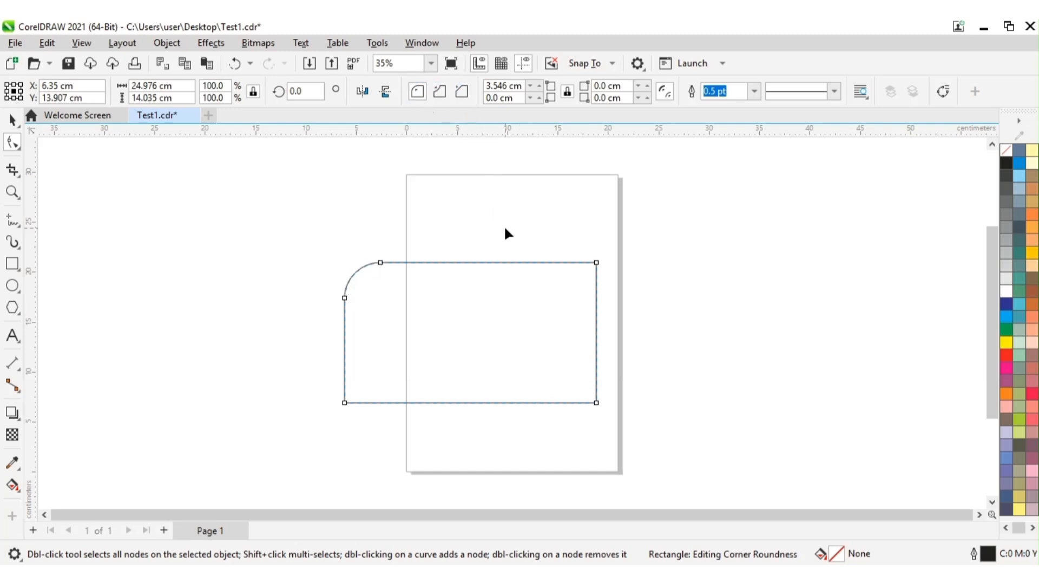
# Undo the upper-left corner's style changes and its rounding
pyautogui.hotkey('ctrl', 'z')
pyautogui.hotkey('ctrl', 'z')
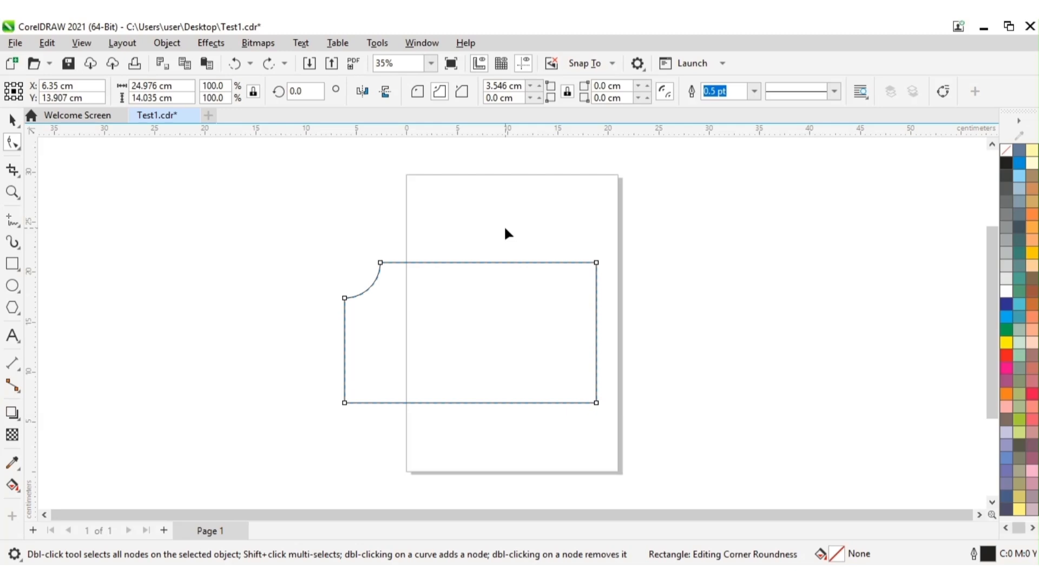
pyautogui.hotkey('ctrl', 'z')
pyautogui.hotkey('ctrl', 'z')
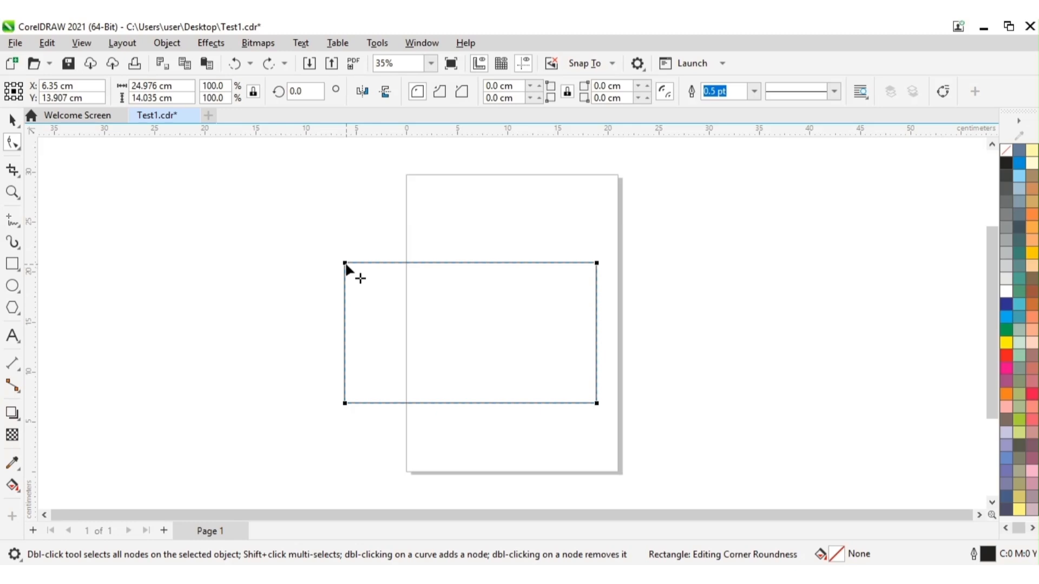
# Try rounding all four corners of the rectangle together to about 3.32 cm, and undo it
pyautogui.moveTo(346, 265); pyautogui.dragTo(367, 301)
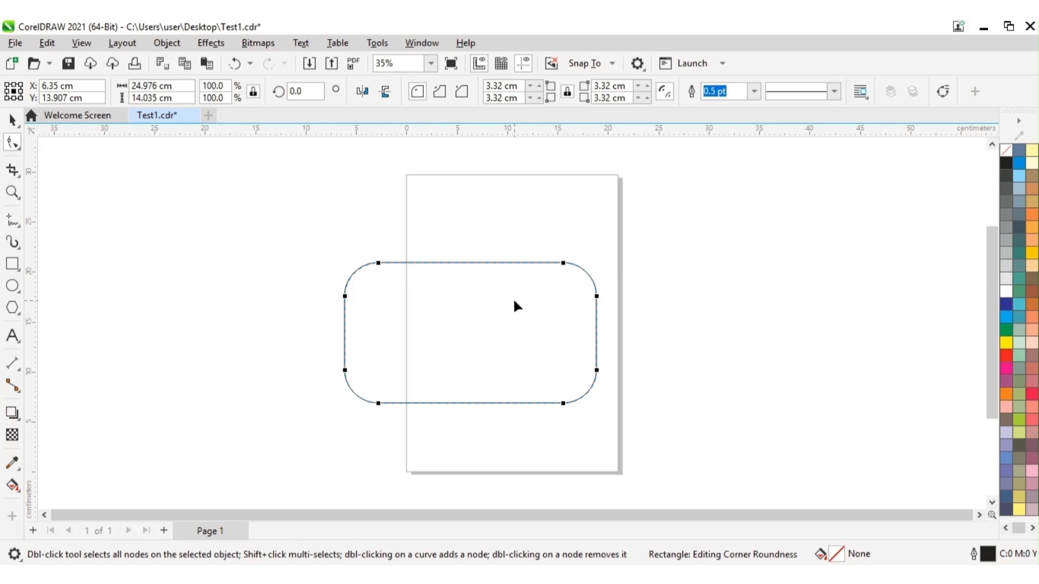
pyautogui.hotkey('ctrl', 'z')
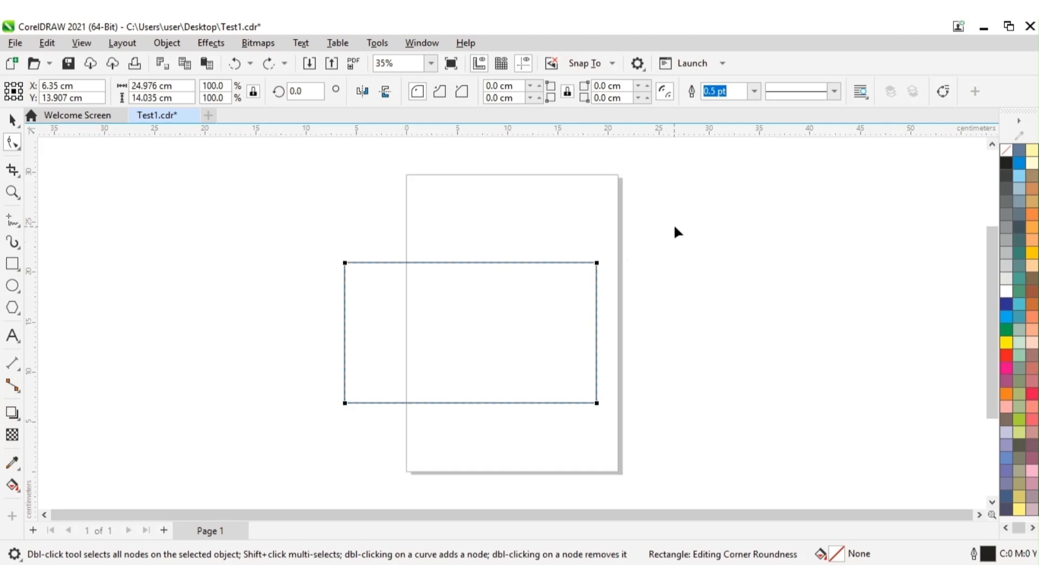
# Convert the rectangle to curves and move each of its four corner nodes outward to form an irregular quadrilateral
pyautogui.click(942, 91)
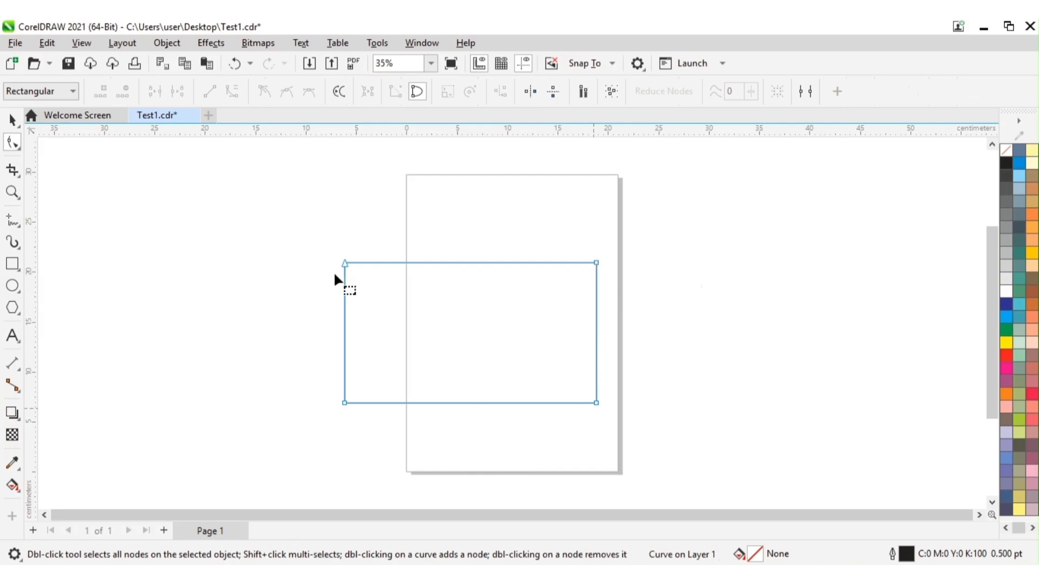
pyautogui.click(597, 265)
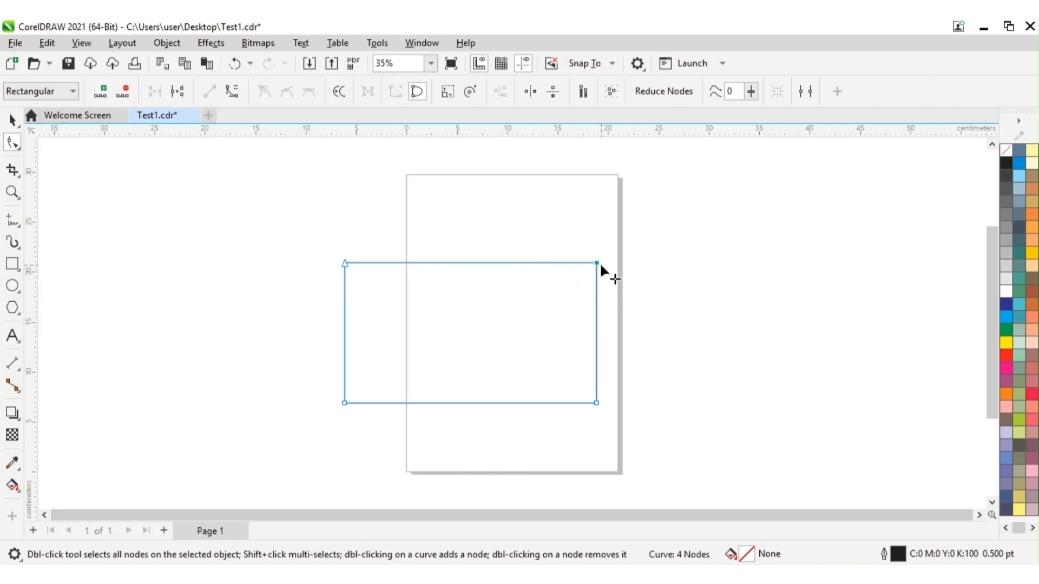
pyautogui.moveTo(598, 265); pyautogui.dragTo(642, 232)
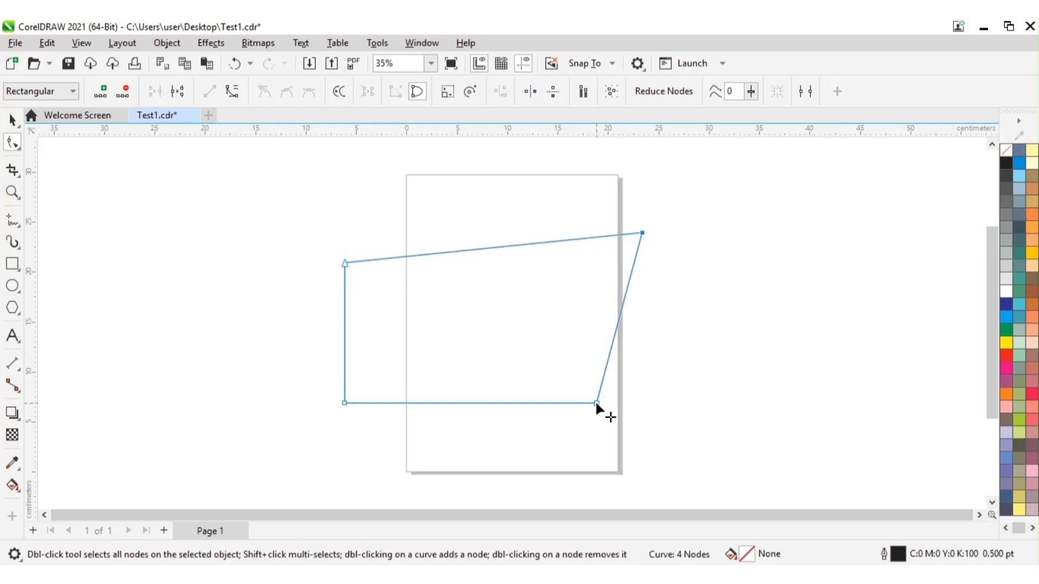
pyautogui.moveTo(596, 403); pyautogui.dragTo(632, 443)
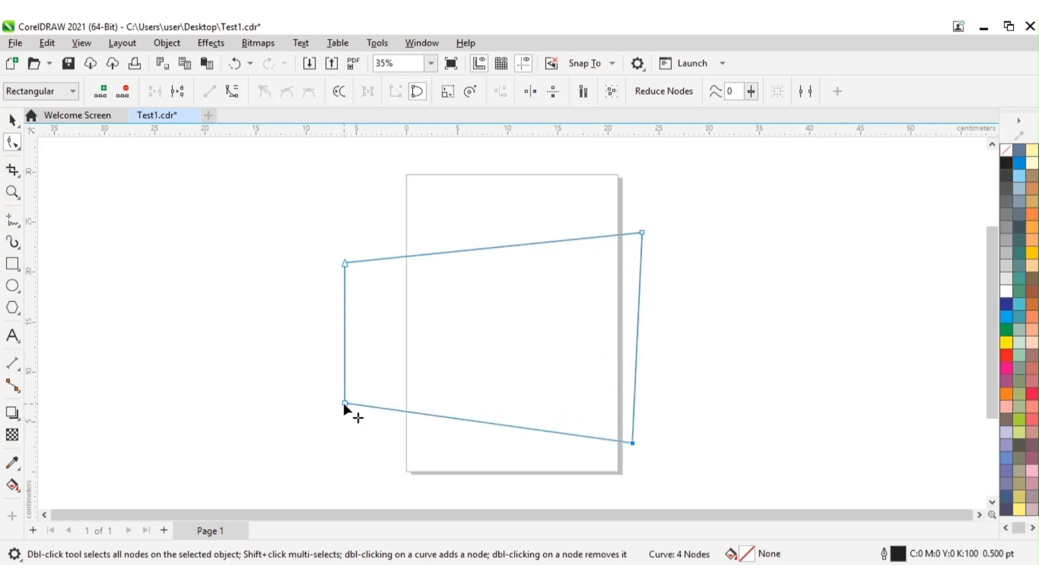
pyautogui.moveTo(344, 403); pyautogui.dragTo(318, 430)
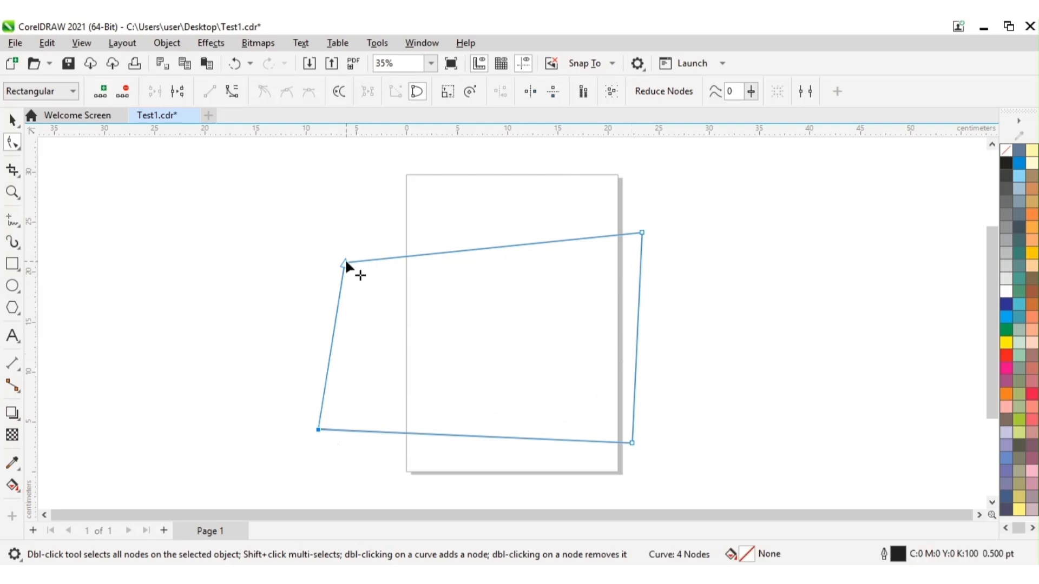
pyautogui.moveTo(345, 264); pyautogui.dragTo(314, 232)
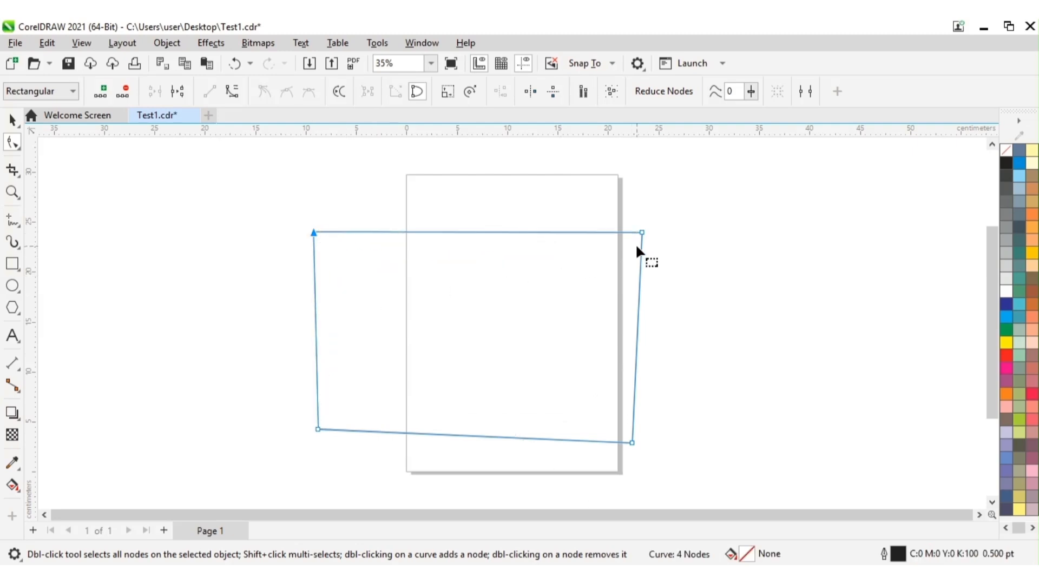
# Move the quadrilateral's upper-right node farther outward and its two lower nodes inward
pyautogui.moveTo(642, 233); pyautogui.dragTo(679, 207)
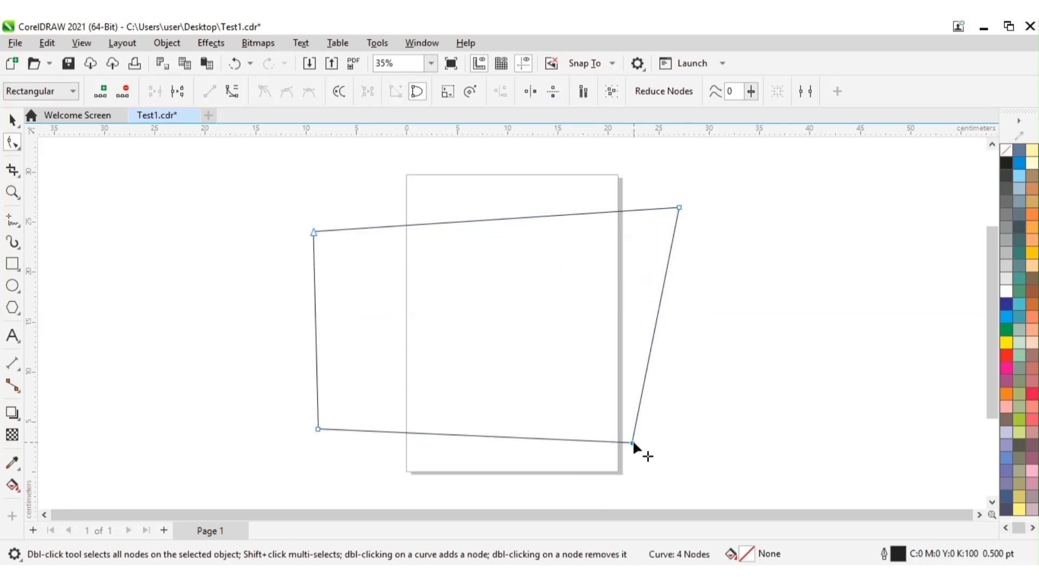
pyautogui.moveTo(633, 443); pyautogui.dragTo(599, 409)
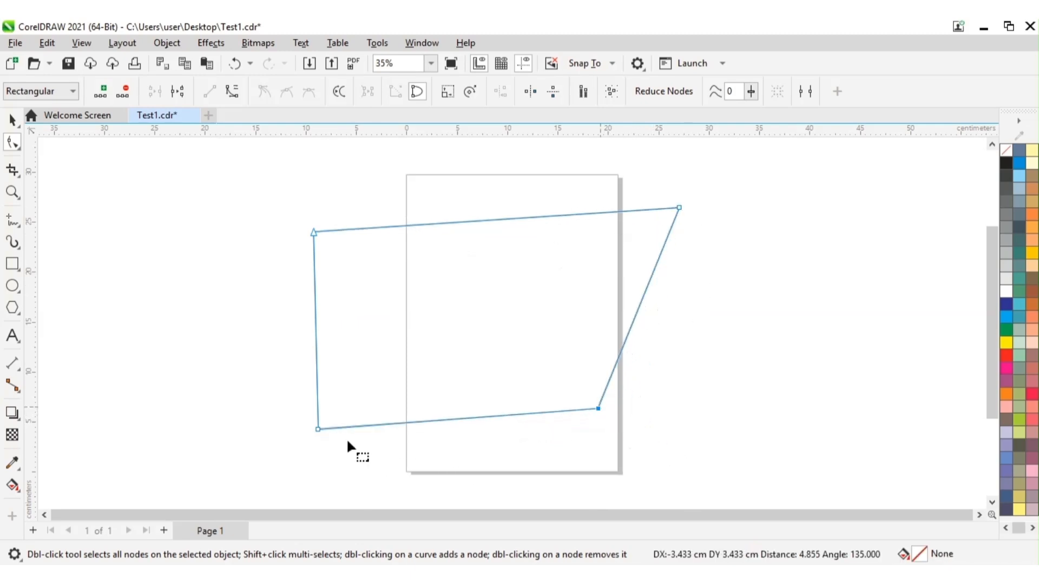
pyautogui.moveTo(318, 429); pyautogui.dragTo(335, 403)
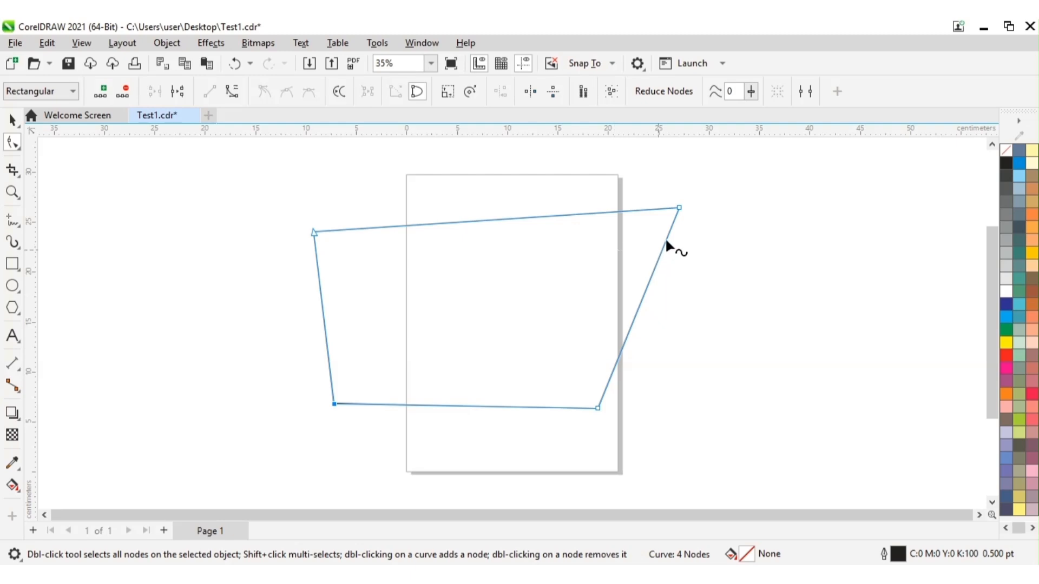
# Delete the upper-right node so the quadrilateral becomes a triangle
pyautogui.click(679, 208)
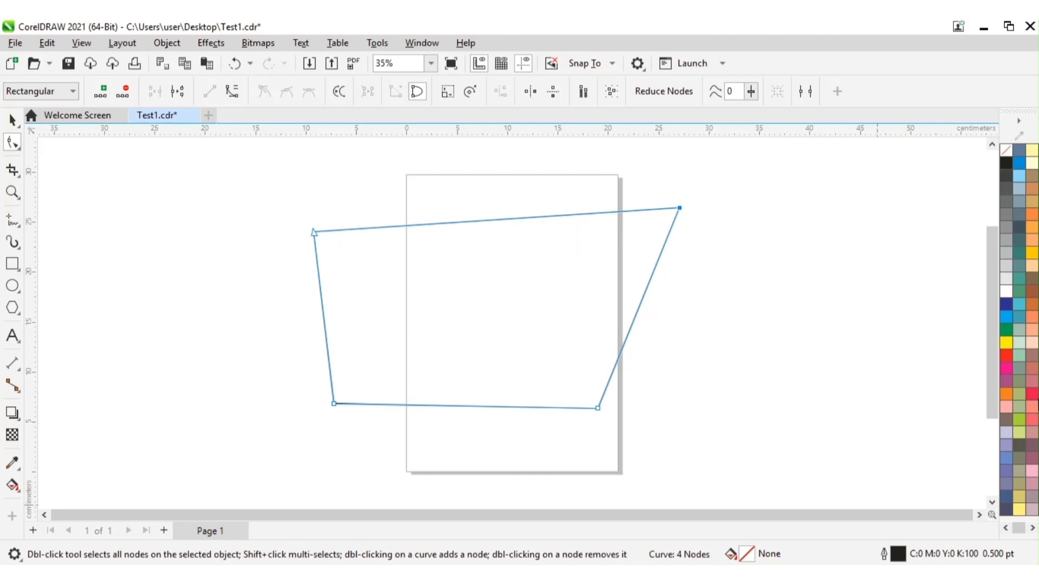
pyautogui.click(124, 92)
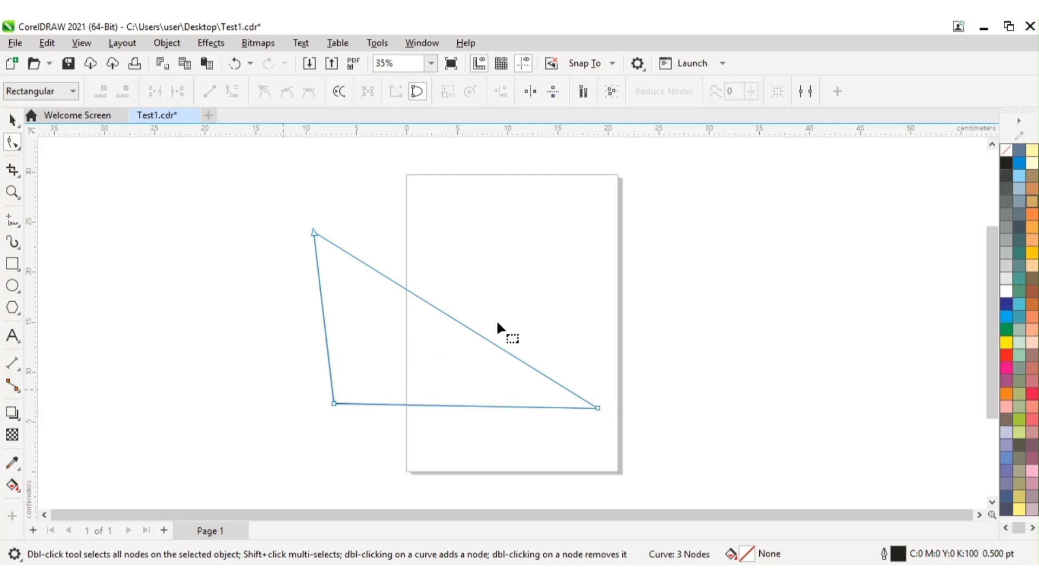
# Try marquee-selecting the triangle's lower nodes, and deselect the shape
pyautogui.moveTo(323, 471); pyautogui.dragTo(549, 460)
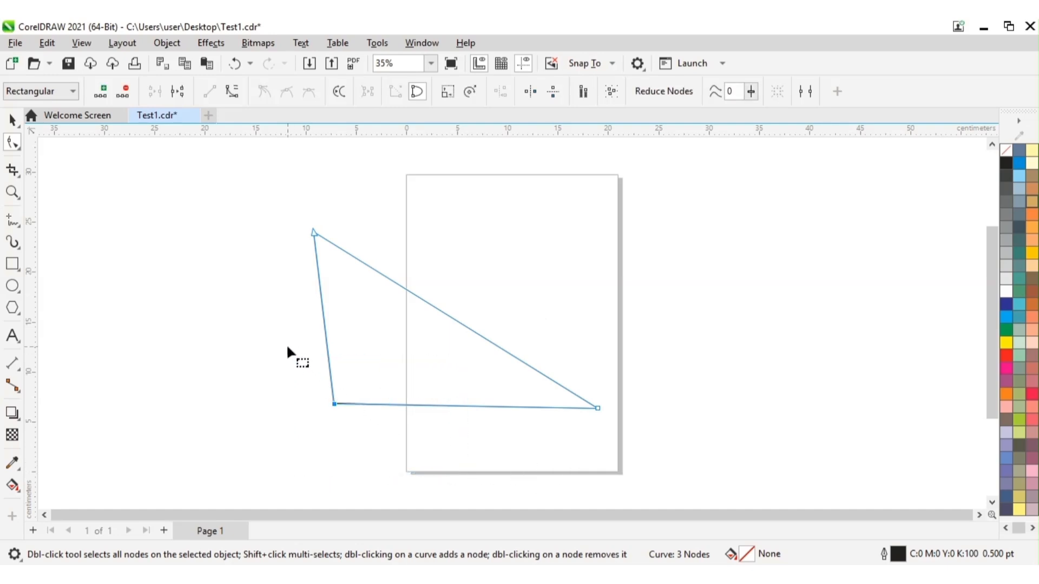
pyautogui.moveTo(287, 347); pyautogui.dragTo(351, 438)
pyautogui.moveTo(449, 464); pyautogui.dragTo(661, 452)
pyautogui.click(629, 321)
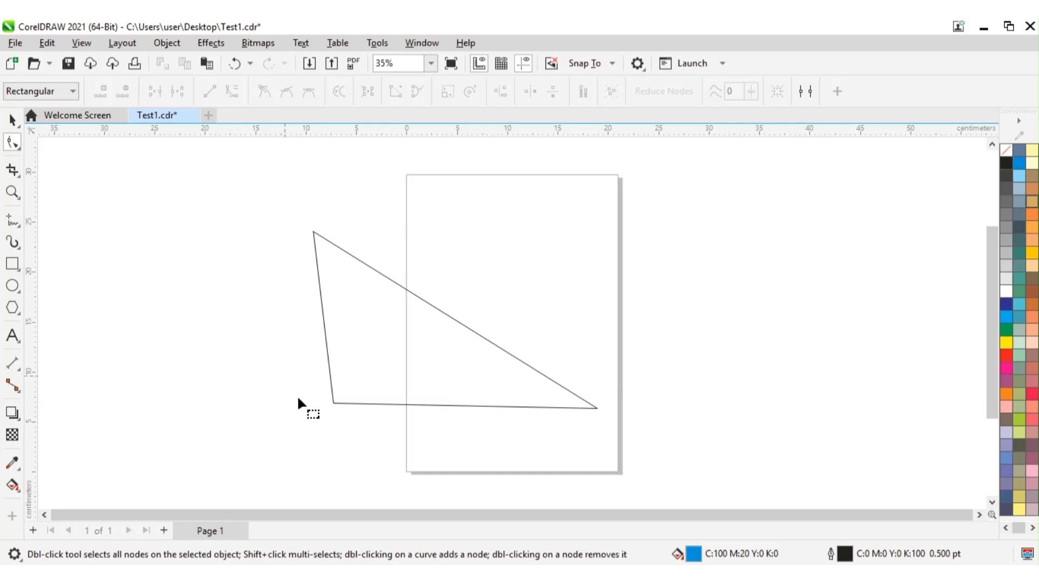
# Marquee-select the triangle's two lower nodes together, and deselect the shape
pyautogui.click(452, 373)
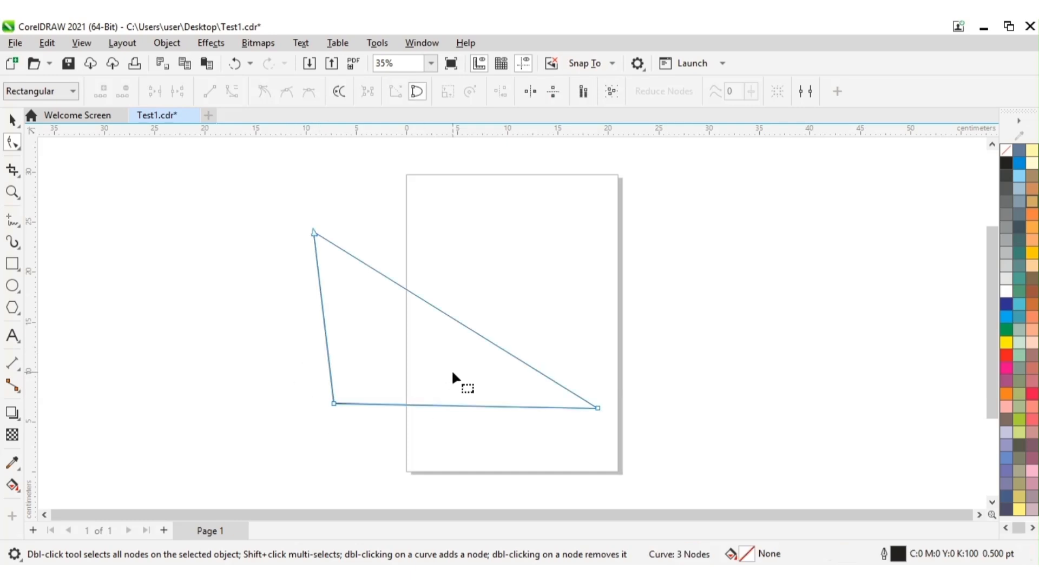
pyautogui.click(714, 332)
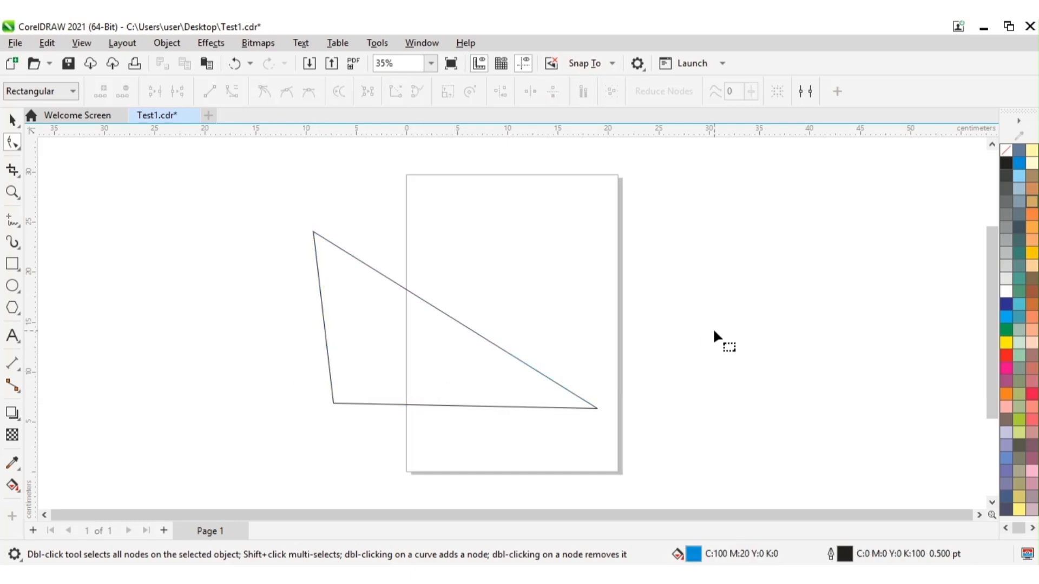
pyautogui.click(448, 366)
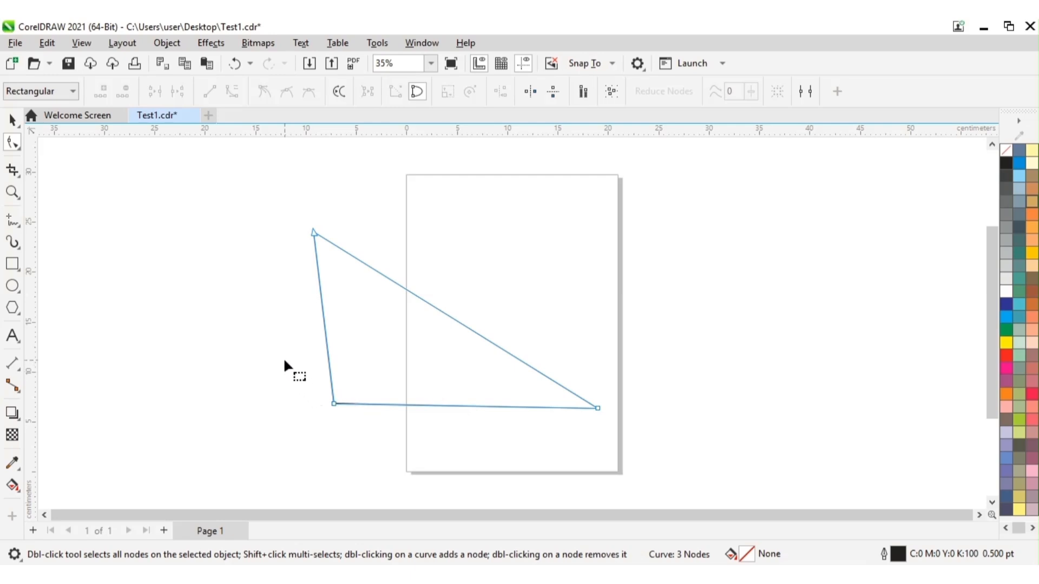
pyautogui.moveTo(285, 360); pyautogui.dragTo(655, 445)
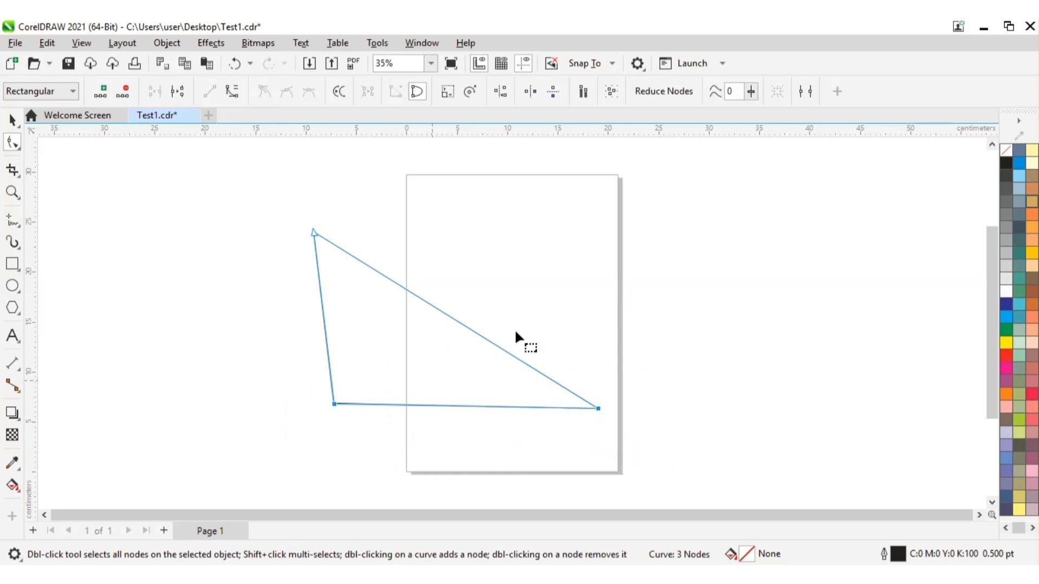
pyautogui.click(691, 335)
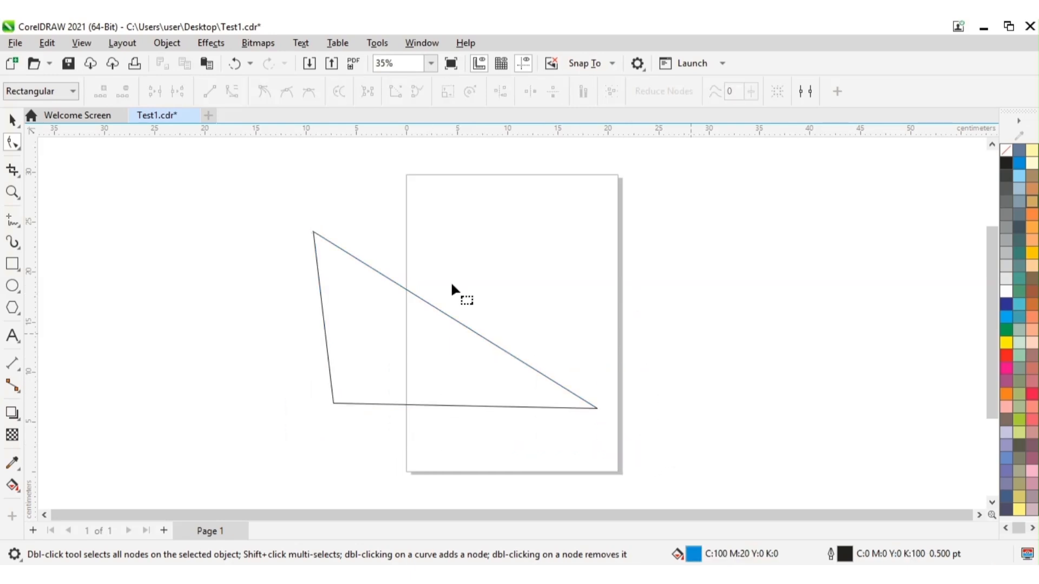
# Marquee-select and delete all three of the triangle's nodes, and undo the deletion
pyautogui.click(372, 327)
pyautogui.click(724, 296)
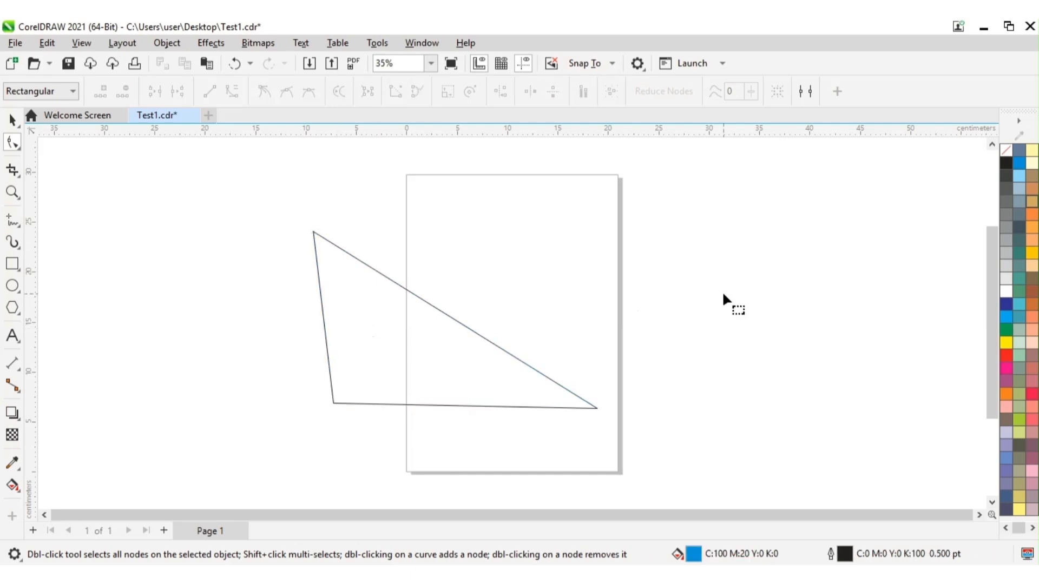
pyautogui.click(429, 363)
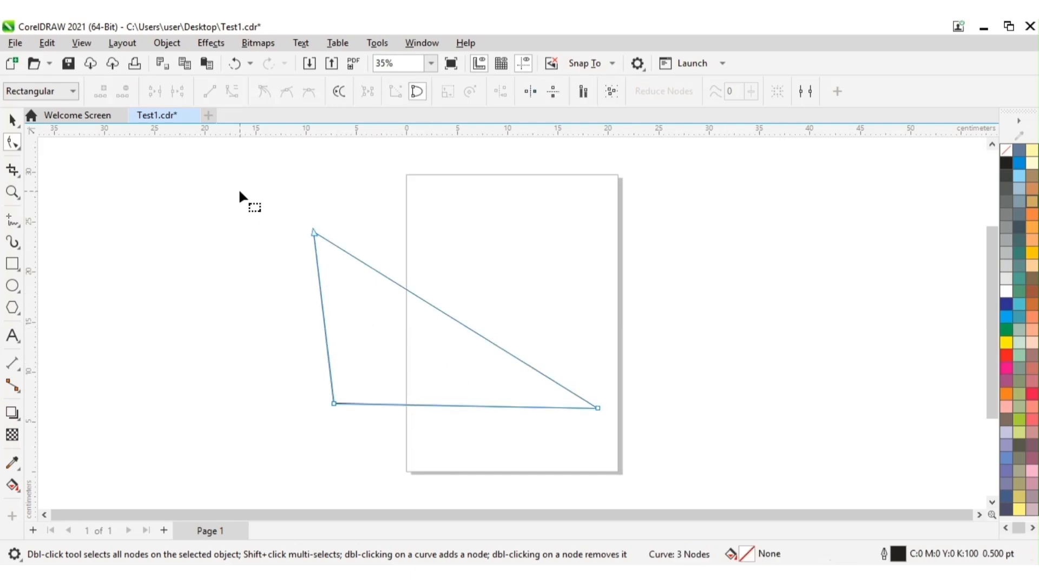
pyautogui.moveTo(240, 191); pyautogui.dragTo(726, 443)
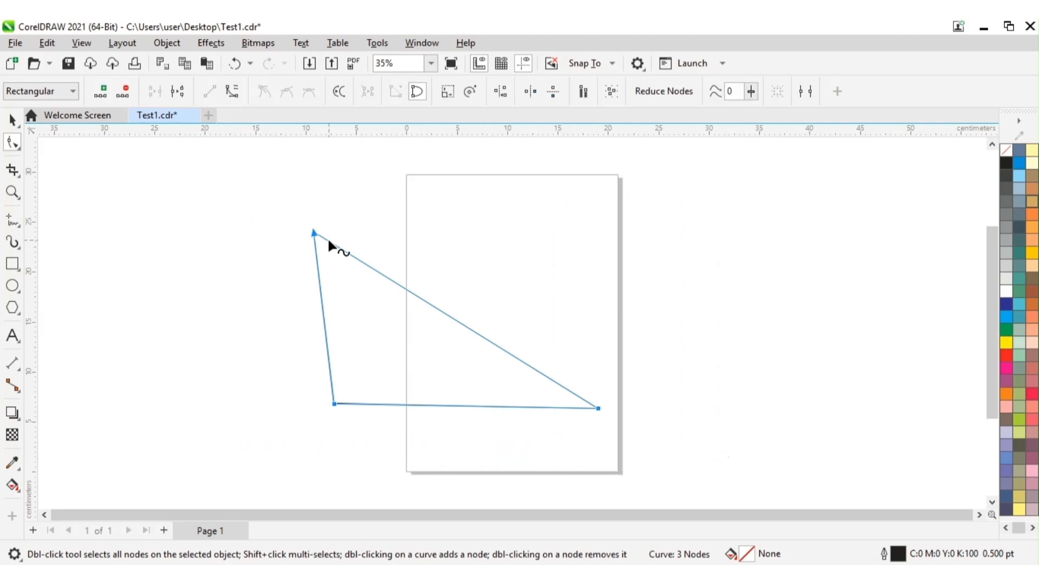
pyautogui.click(124, 93)
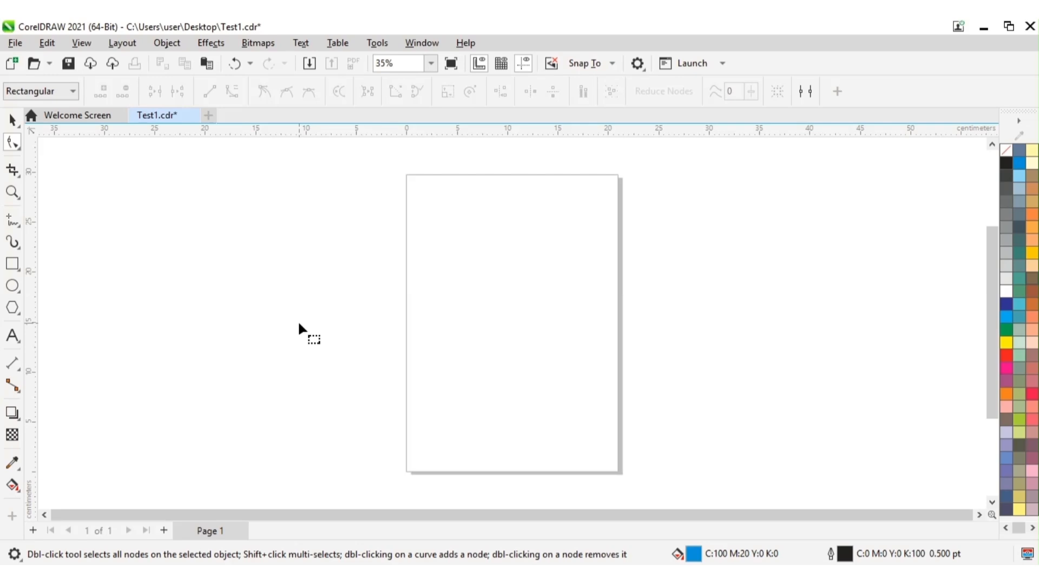
pyautogui.hotkey('ctrl', 'z')
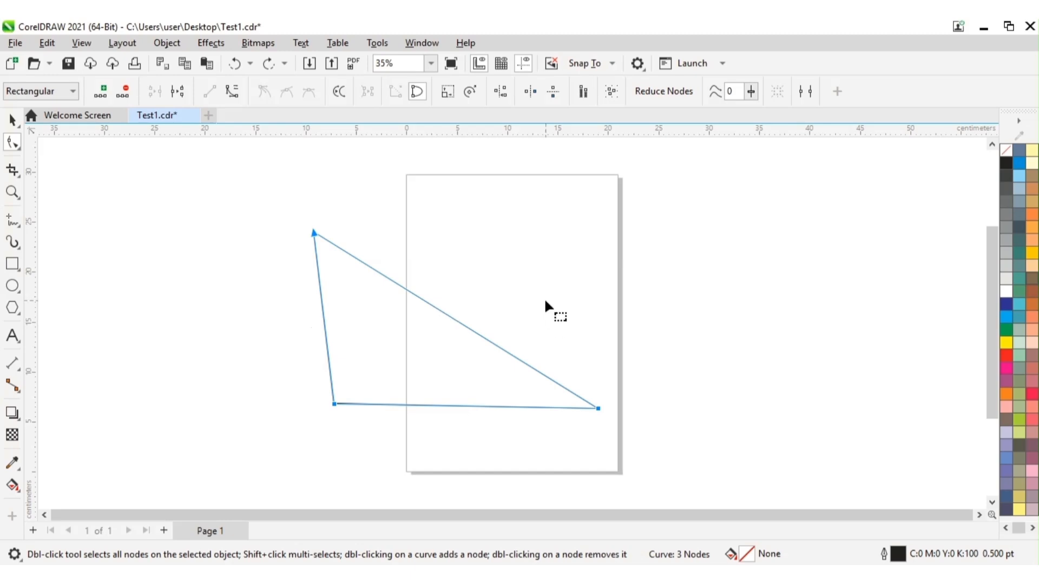
# Add a node at the midpoint of the triangle's diagonal edge, working from its lower-right node
pyautogui.click(631, 342)
pyautogui.click(536, 400)
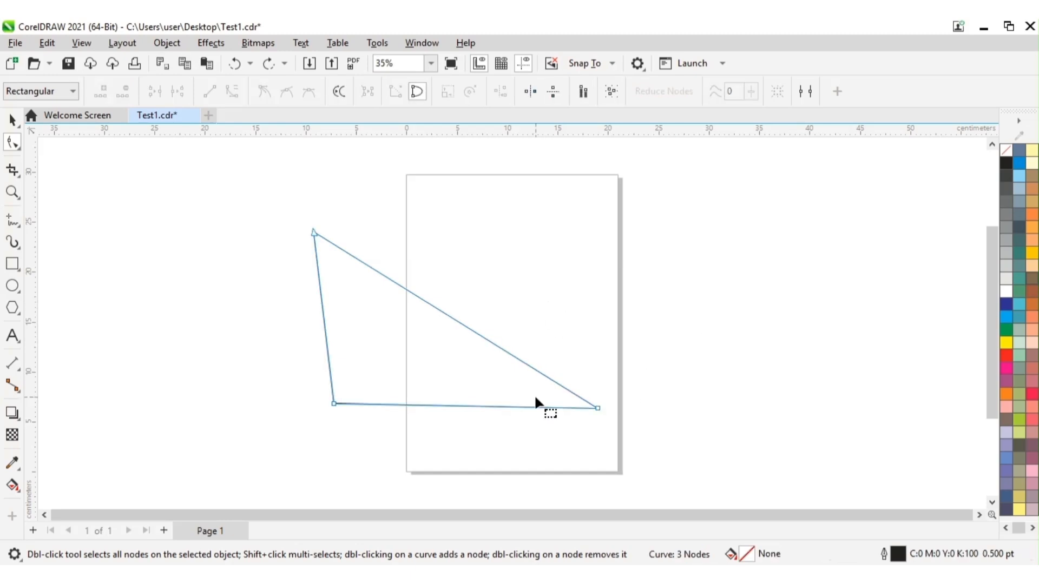
pyautogui.click(598, 409)
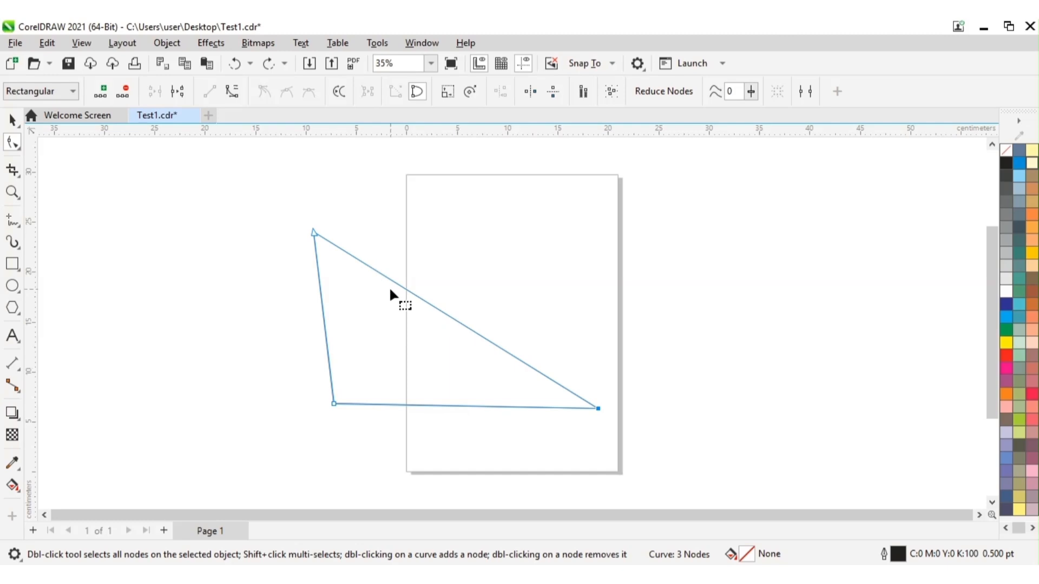
pyautogui.click(98, 96)
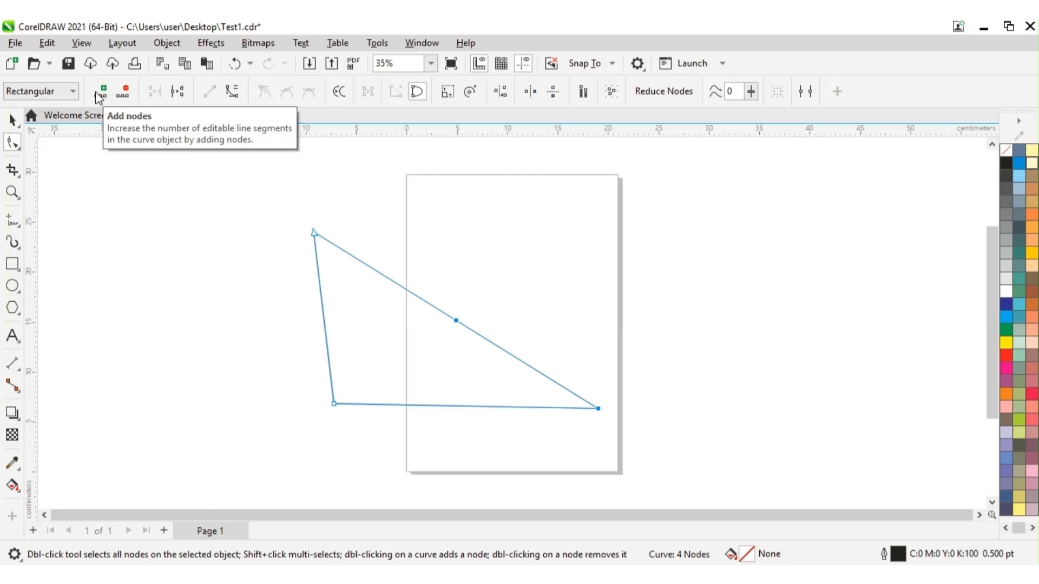
# Subdivide the diagonal edge with more nodes two more times, undo both additions, and deselect the shape
pyautogui.click(98, 96)
pyautogui.click(103, 93)
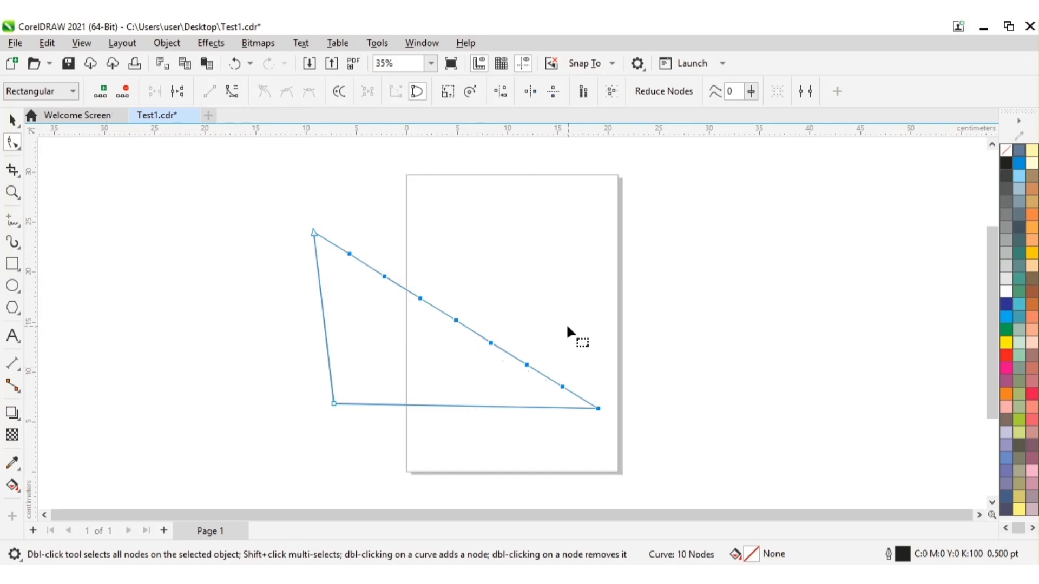
pyautogui.hotkey('ctrl', 'z')
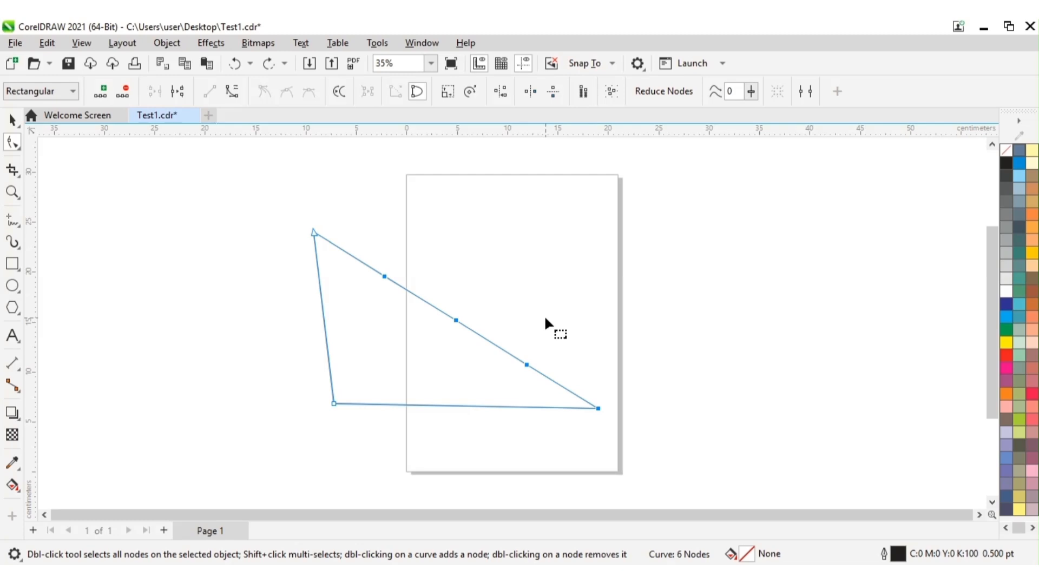
pyautogui.hotkey('ctrl', 'z')
pyautogui.click(758, 281)
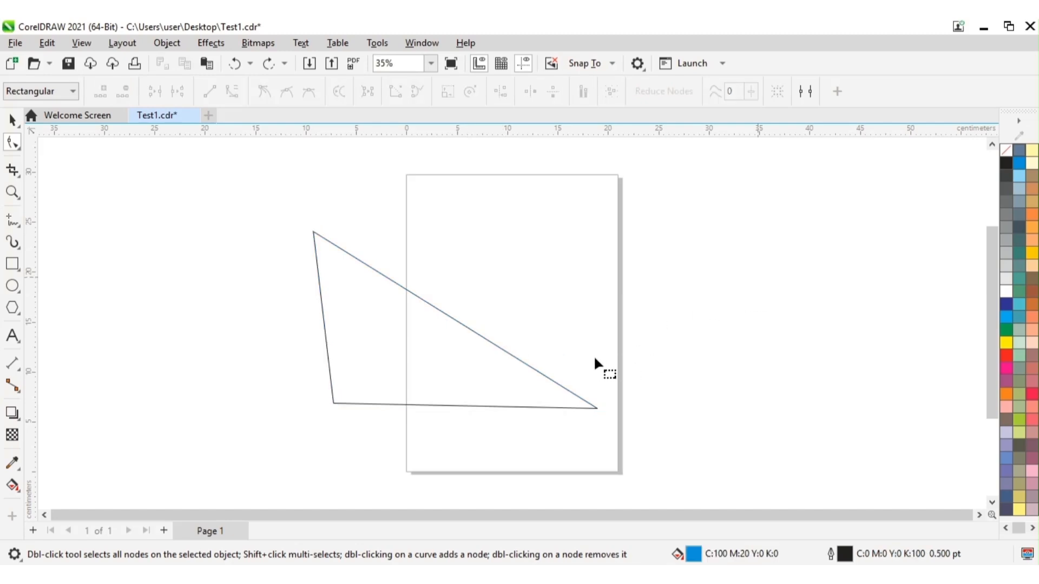
# Marquee-select the diagonal's midpoint and lower-right nodes, add nodes between the existing ones twice, and undo these additions
pyautogui.click(496, 381)
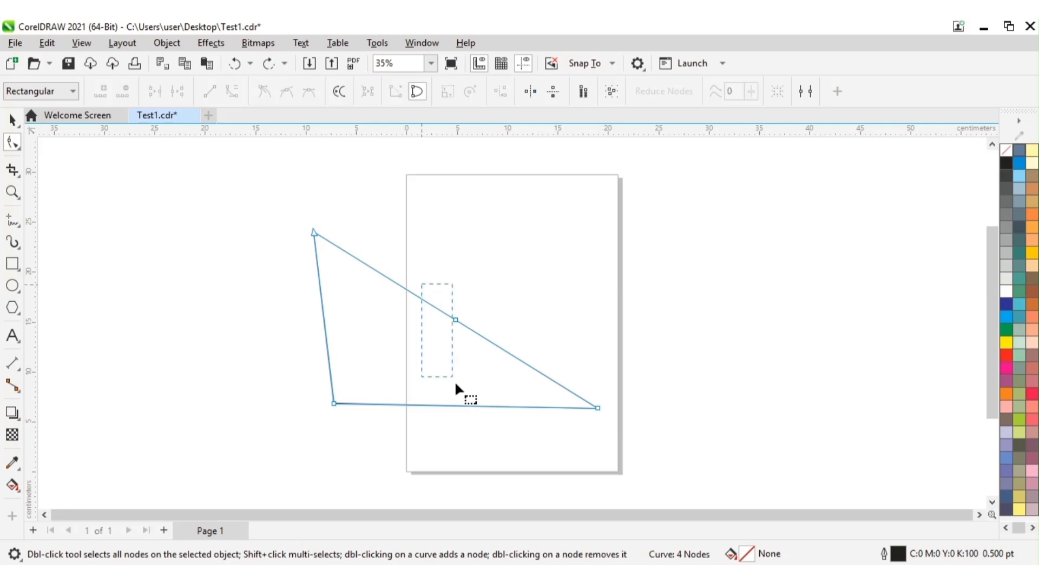
pyautogui.moveTo(455, 386); pyautogui.dragTo(656, 443)
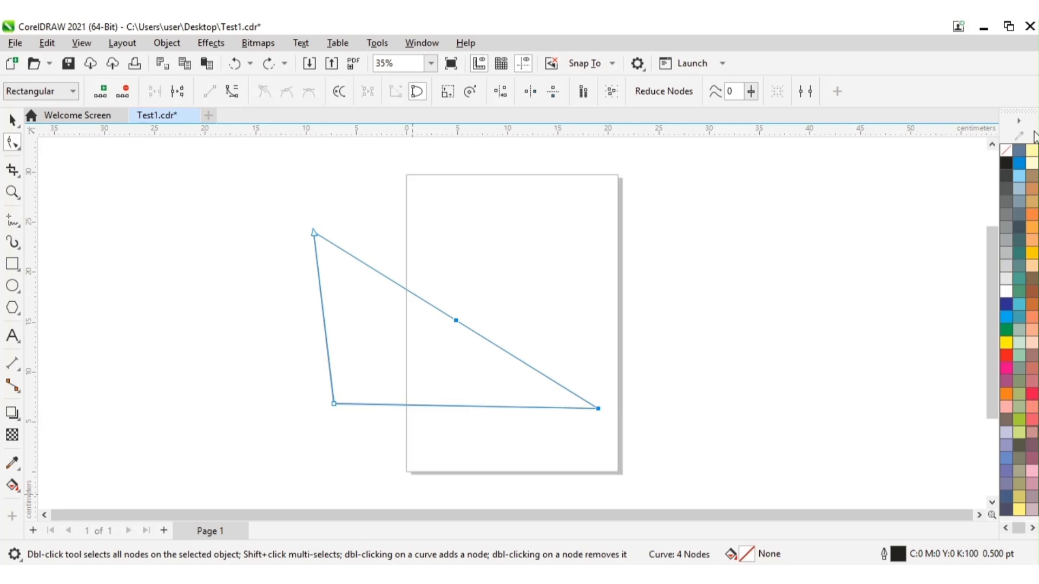
pyautogui.click(99, 92)
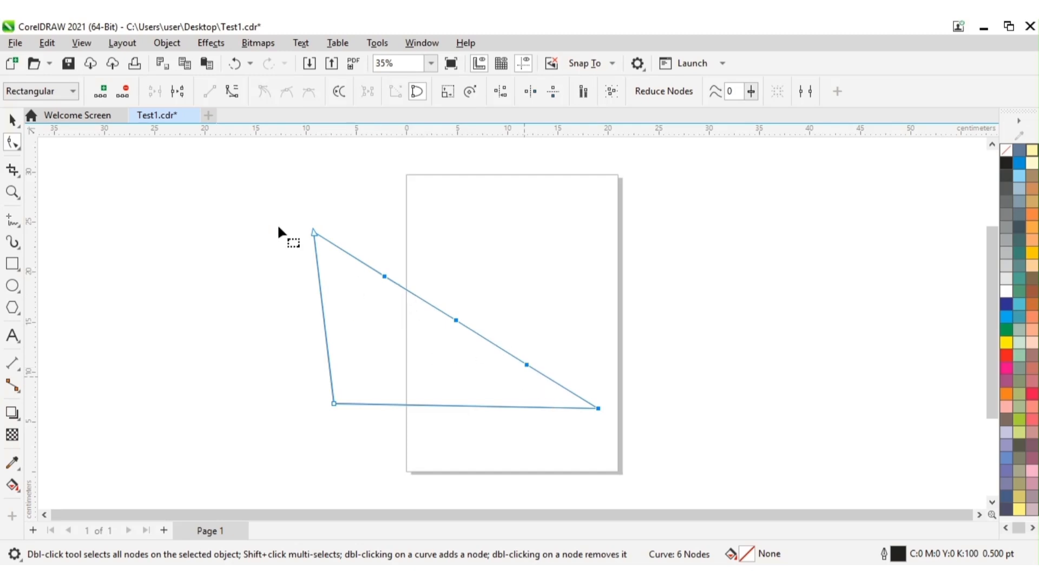
pyautogui.click(99, 92)
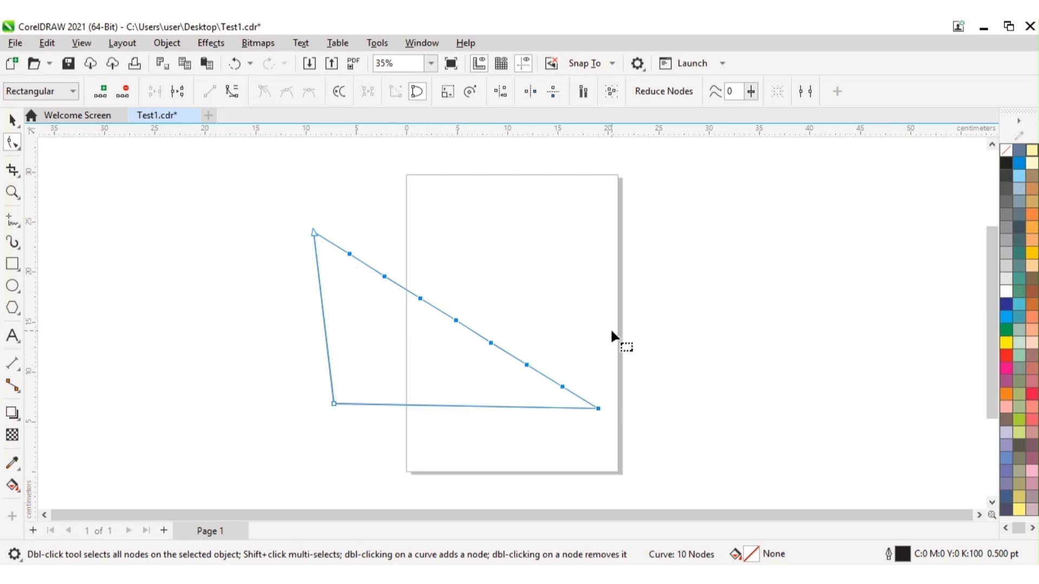
pyautogui.hotkey('ctrl', 'z')
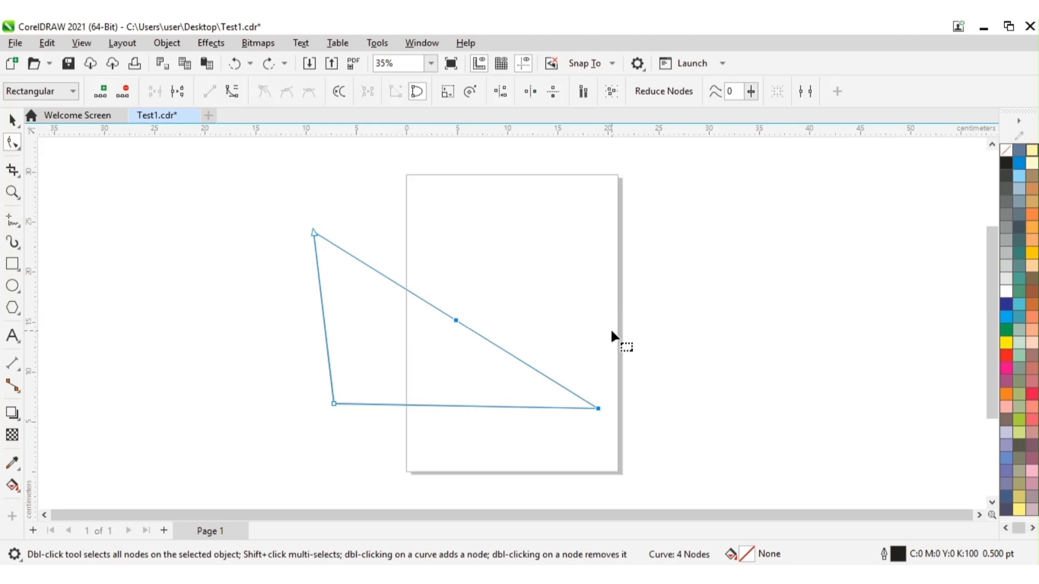
pyautogui.click(622, 379)
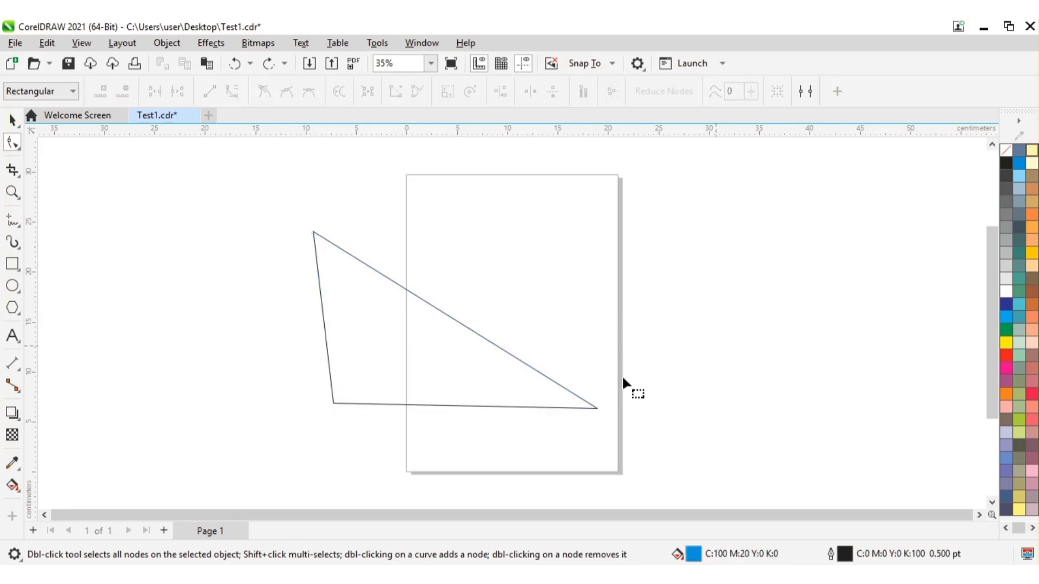
# Add one node partway along the triangle's bottom edge and one on the upper part of its diagonal edge
pyautogui.click(520, 394)
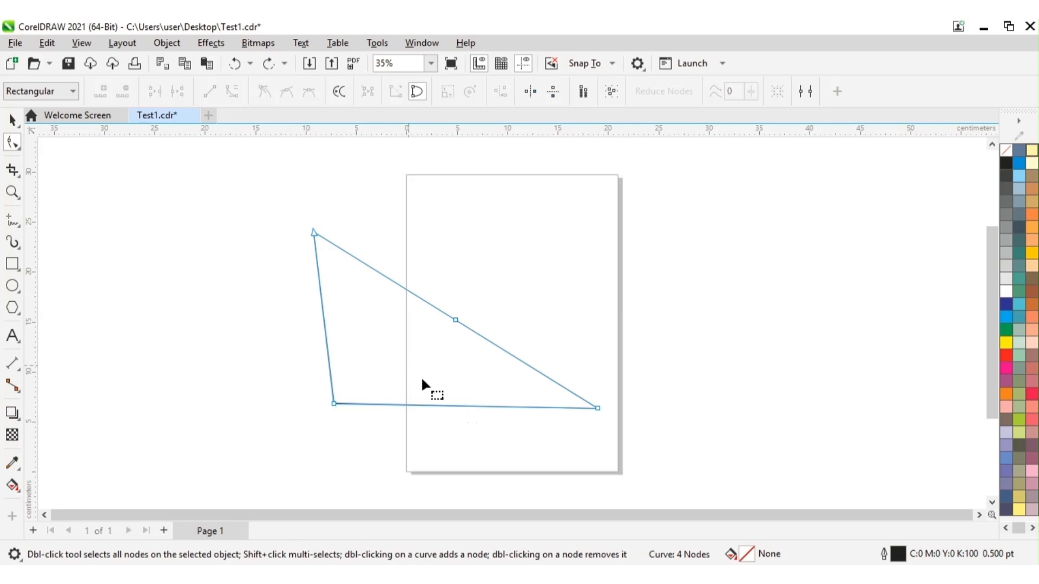
pyautogui.click(434, 405)
pyautogui.click(101, 92)
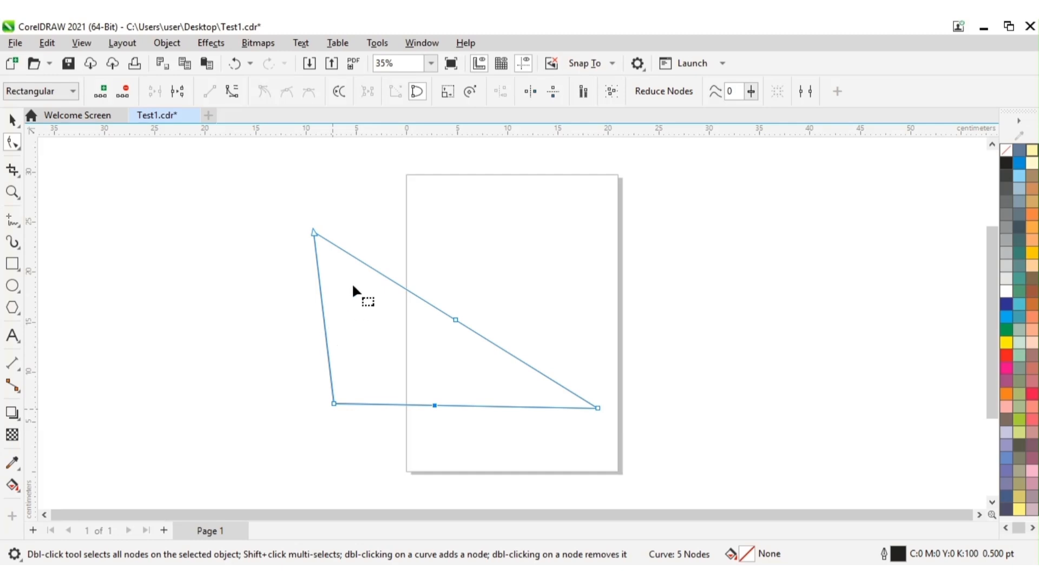
pyautogui.click(359, 261)
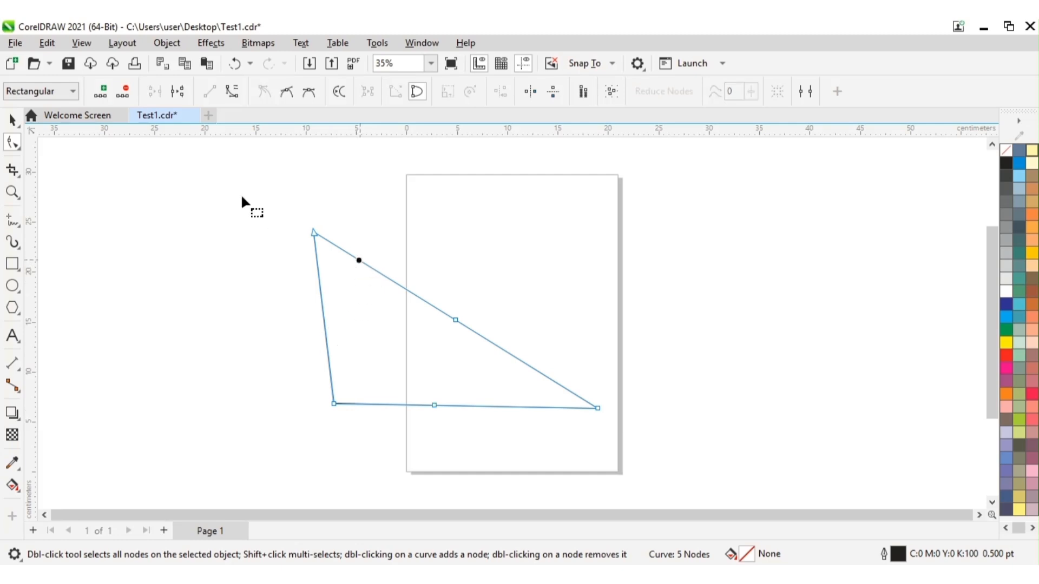
pyautogui.click(100, 93)
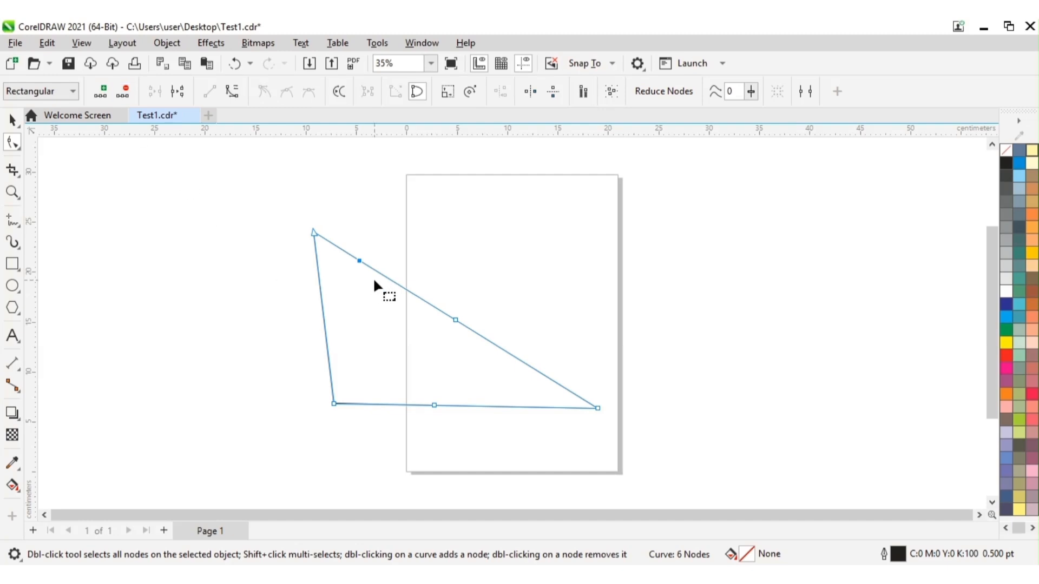
# Add nodes directly on the diagonal's lower part, the right part of the bottom edge, and the left edge
pyautogui.doubleClick(531, 368)
pyautogui.doubleClick(506, 407)
pyautogui.doubleClick(327, 349)
pyautogui.click(676, 314)
pyautogui.click(571, 409)
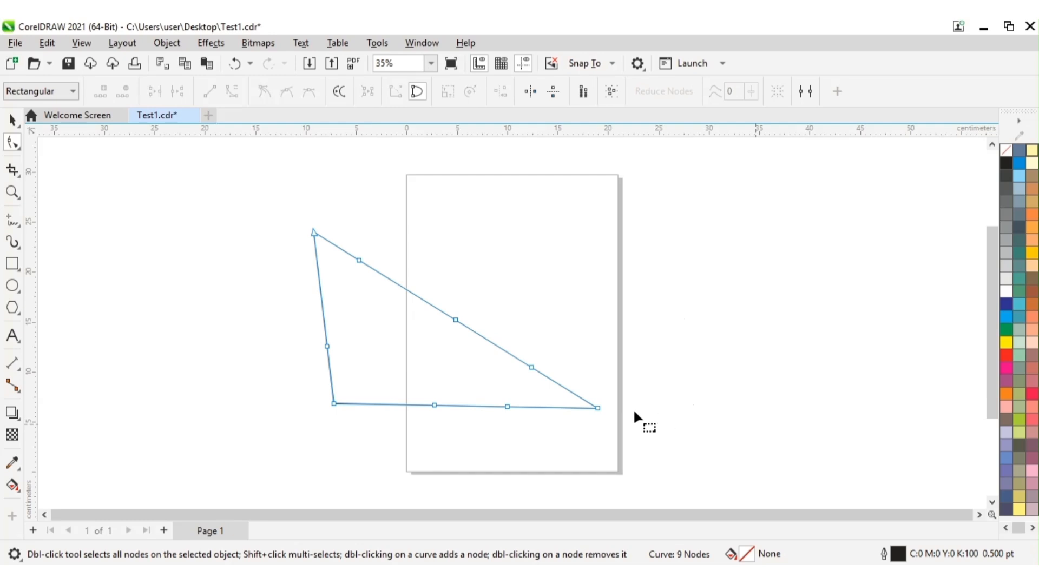
# Move the three diagonal-edge nodes, the left node of the bottom edge, and the left-edge node outward into an irregular polygon
pyautogui.moveTo(531, 367); pyautogui.dragTo(458, 309)
pyautogui.moveTo(359, 261); pyautogui.dragTo(407, 213)
pyautogui.moveTo(456, 316); pyautogui.dragTo(498, 265)
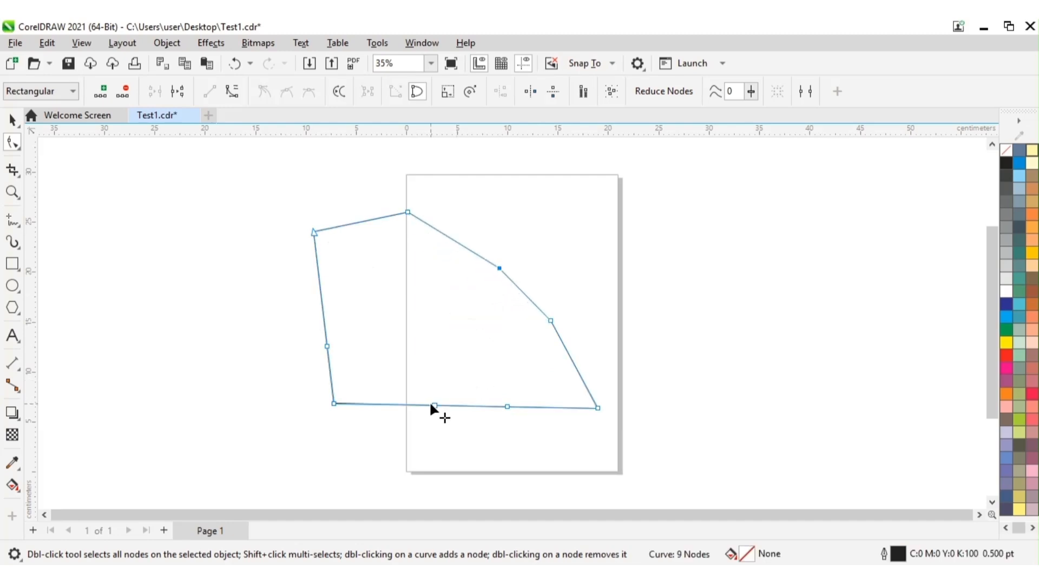
pyautogui.moveTo(436, 410); pyautogui.dragTo(439, 456)
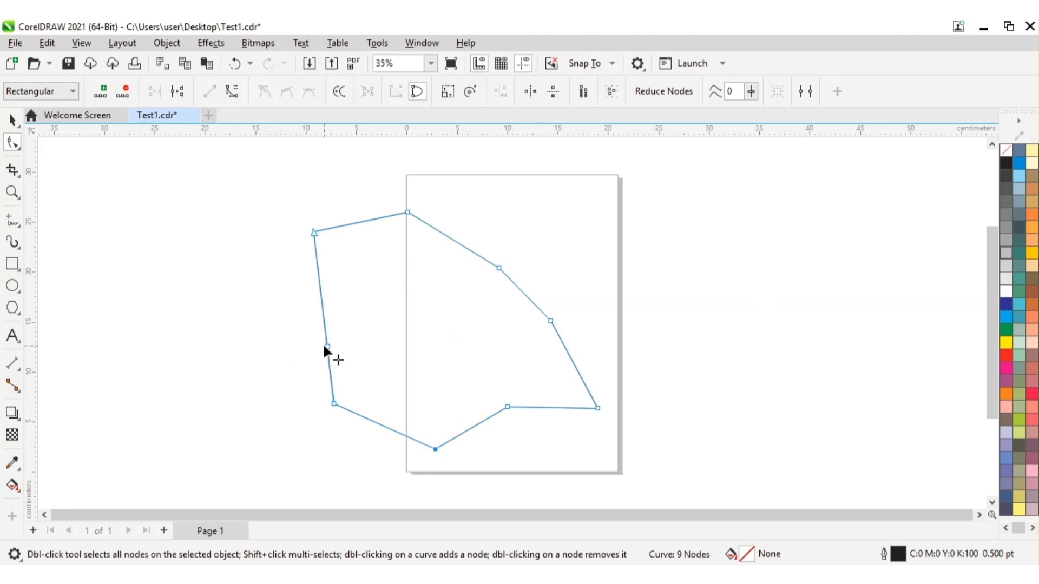
pyautogui.moveTo(325, 347); pyautogui.dragTo(247, 340)
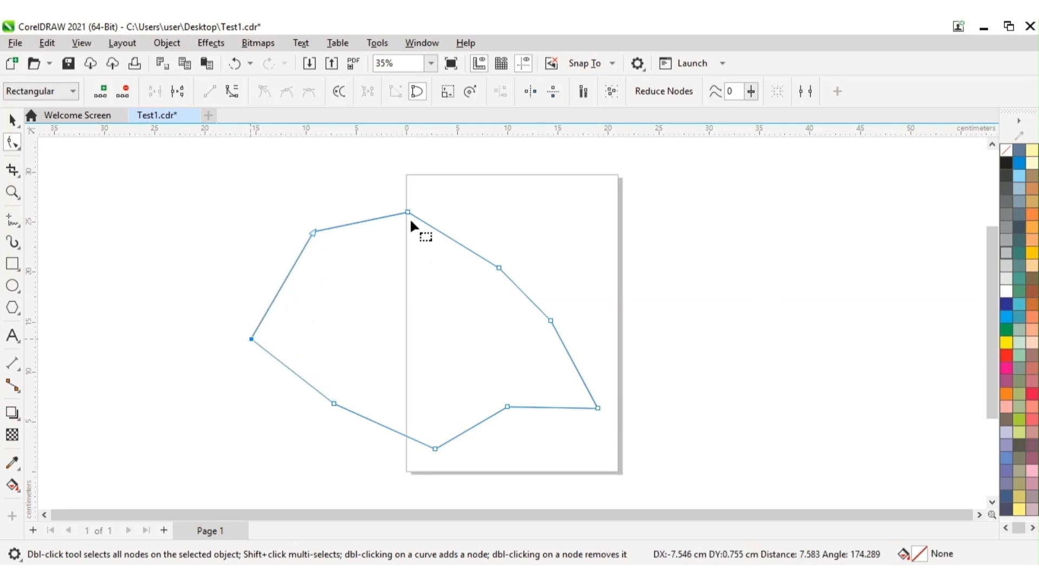
# Move the polygon's top node up to the page's upper-left corner and the next two right-side nodes farther outward
pyautogui.moveTo(408, 206); pyautogui.dragTo(409, 172)
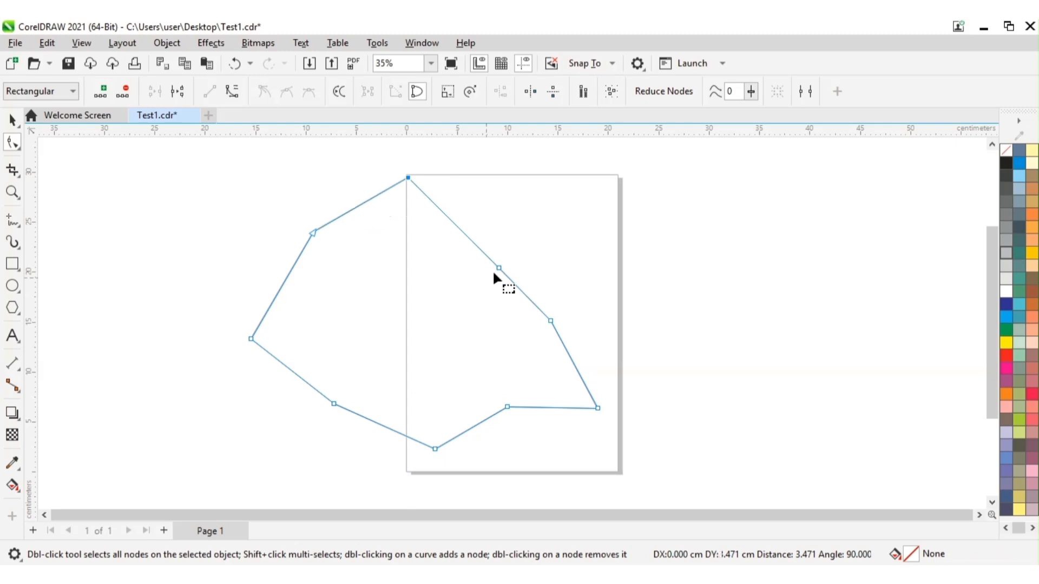
pyautogui.moveTo(498, 265); pyautogui.dragTo(532, 240)
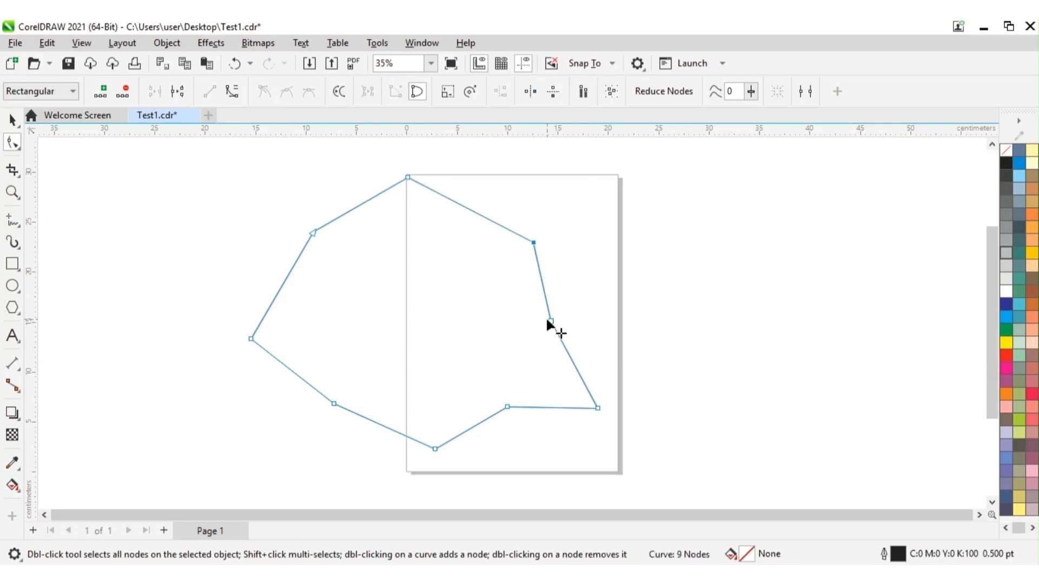
pyautogui.moveTo(547, 320); pyautogui.dragTo(588, 313)
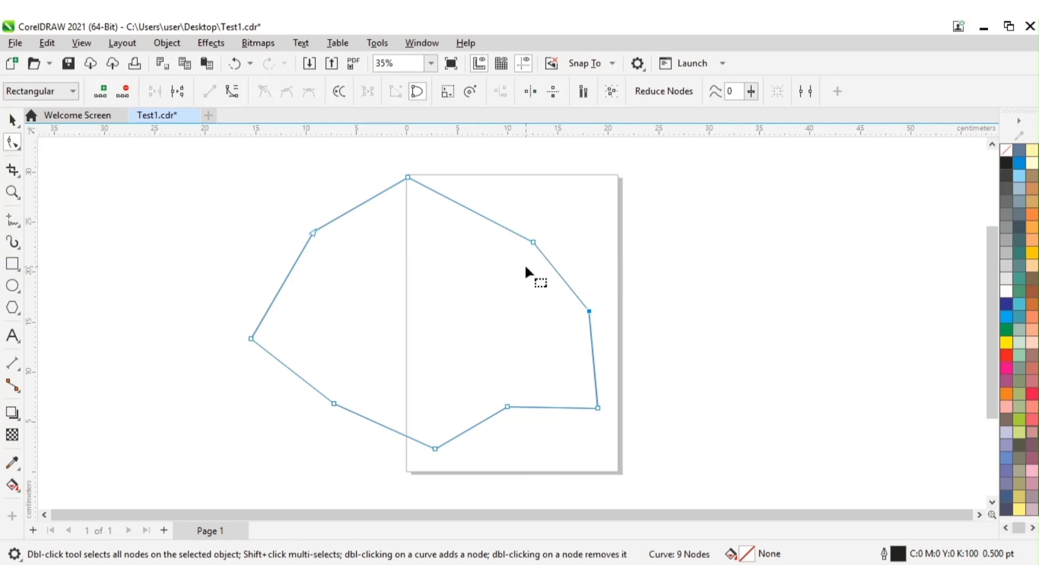
# Convert the straight edge between the polygon's top node and the next node on the right to a curve, and bend it into an S-shape
pyautogui.click(643, 240)
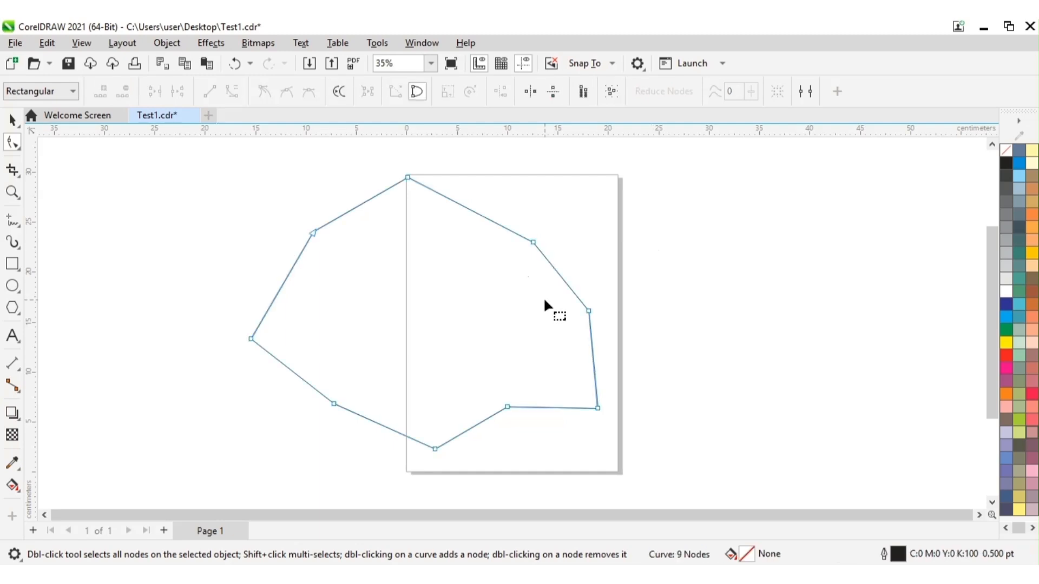
pyautogui.click(534, 243)
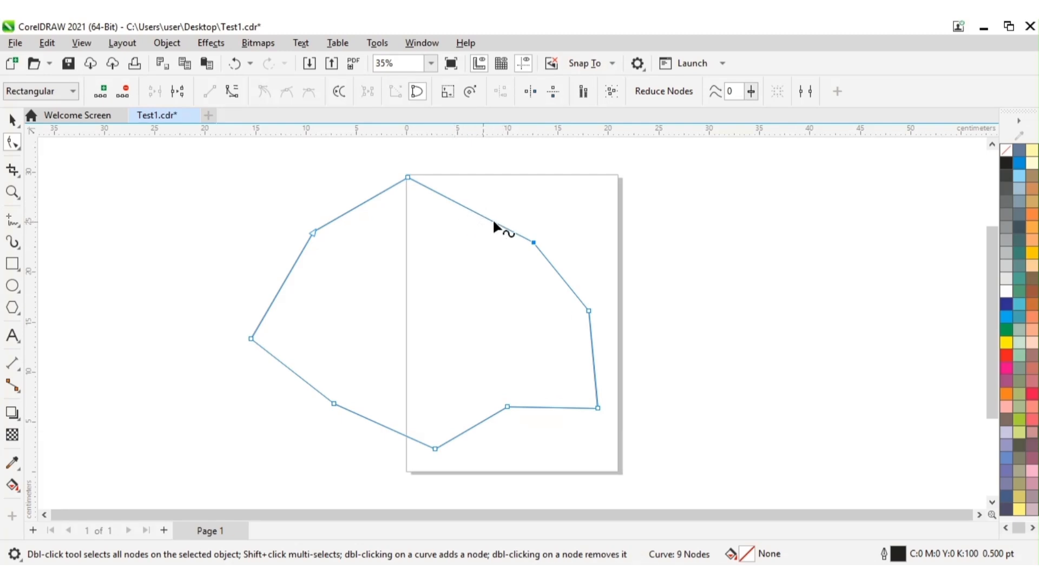
pyautogui.click(232, 93)
pyautogui.moveTo(492, 219); pyautogui.dragTo(440, 228)
pyautogui.moveTo(490, 187); pyautogui.dragTo(506, 177)
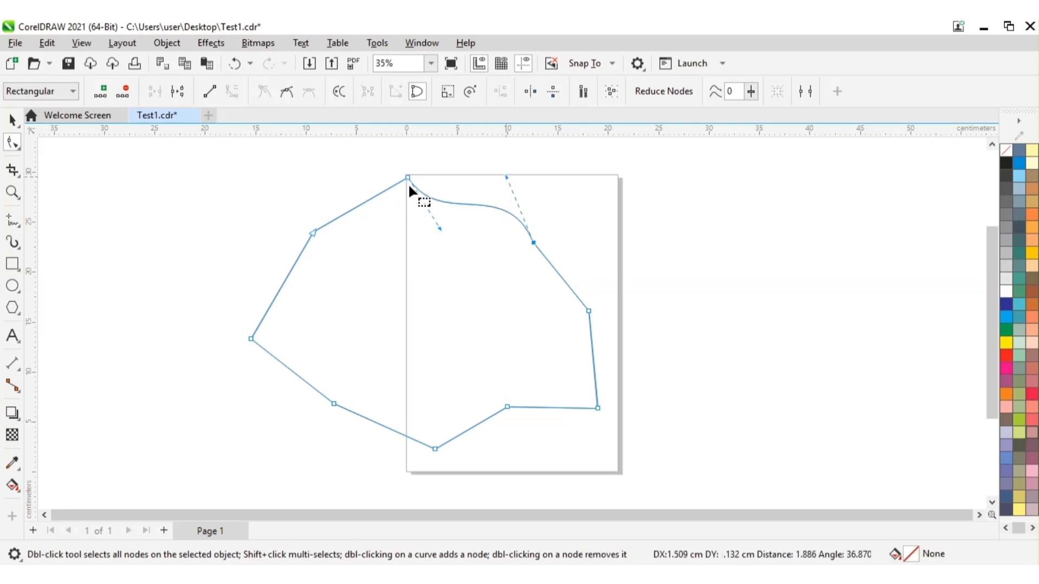
pyautogui.moveTo(439, 227); pyautogui.dragTo(423, 239)
pyautogui.moveTo(505, 176); pyautogui.dragTo(529, 170)
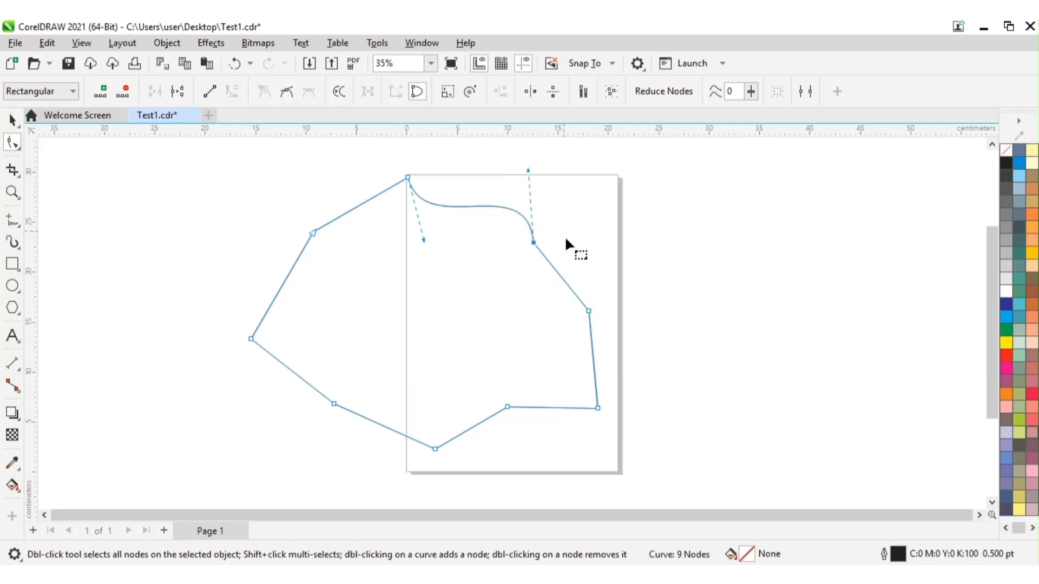
# Convert the adjoining upper-right edge to a curve and pull its control handles to bend it into an S-shape
pyautogui.click(573, 293)
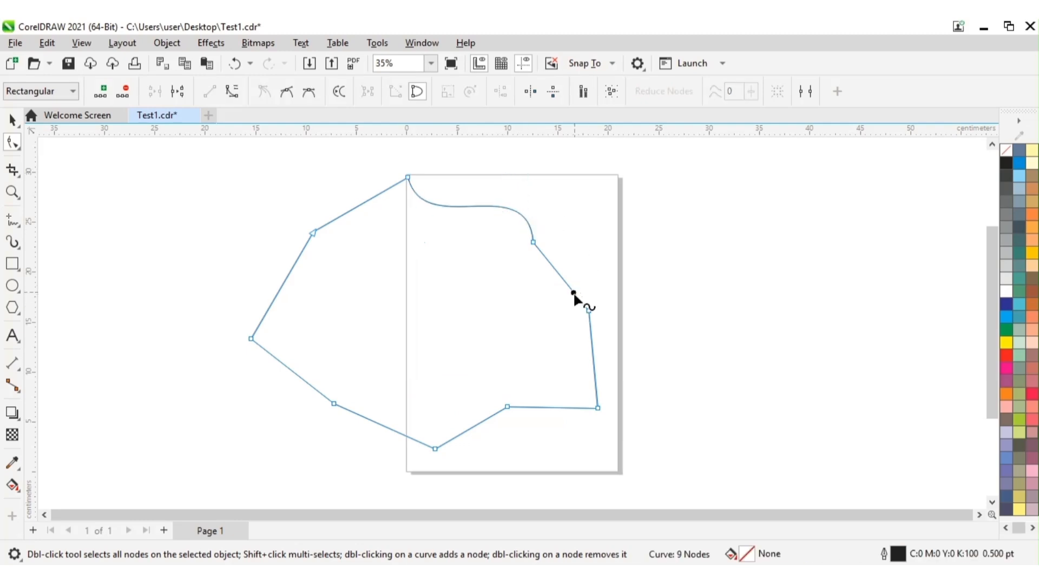
pyautogui.click(751, 265)
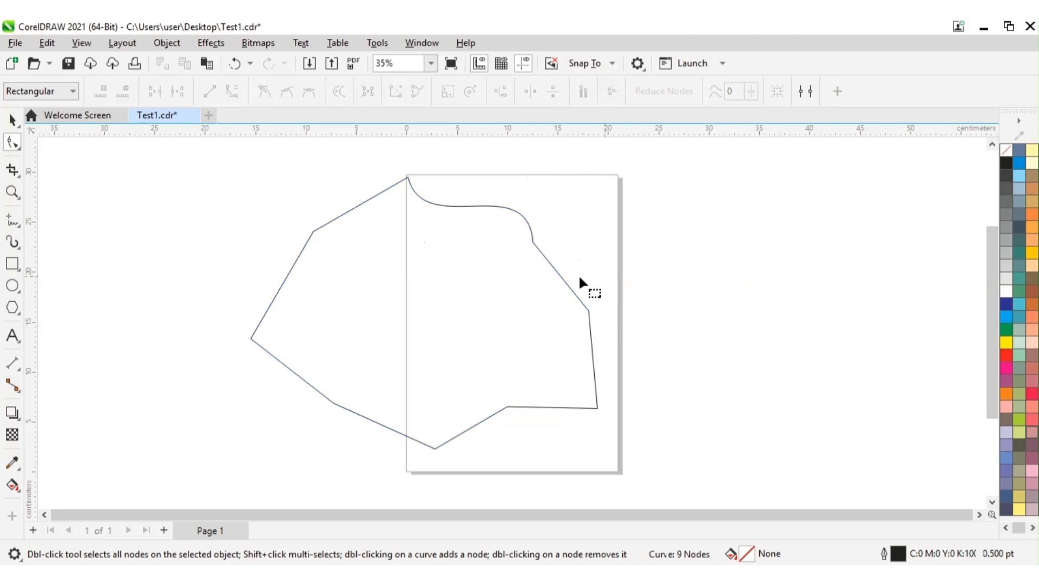
pyautogui.click(567, 285)
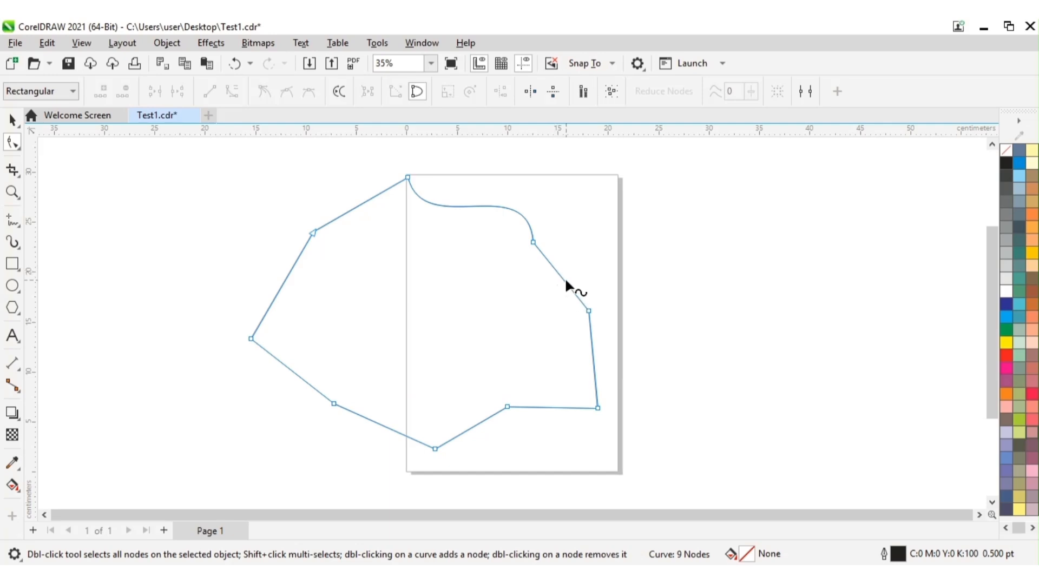
pyautogui.click(589, 312)
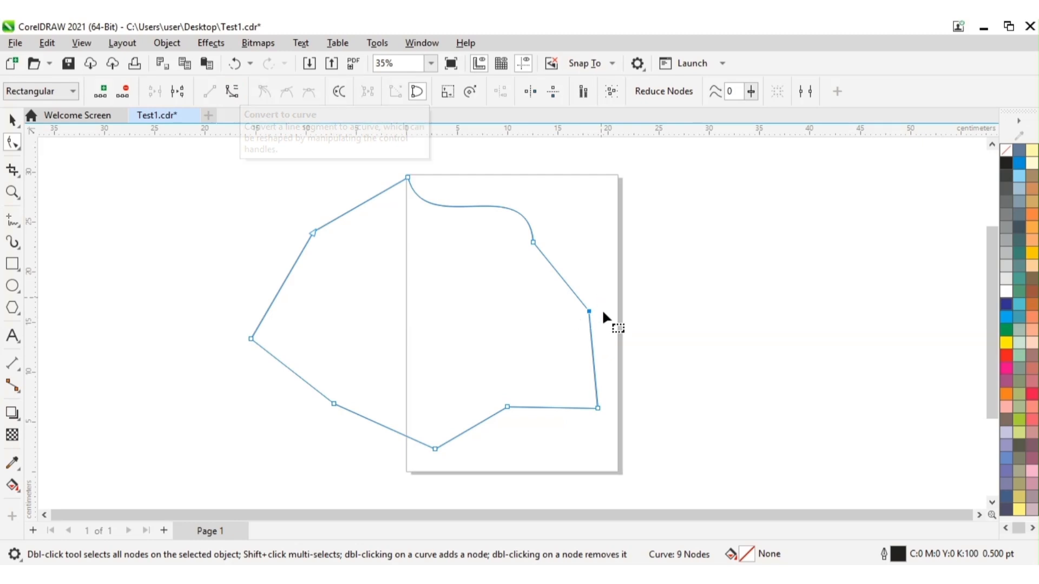
pyautogui.click(232, 93)
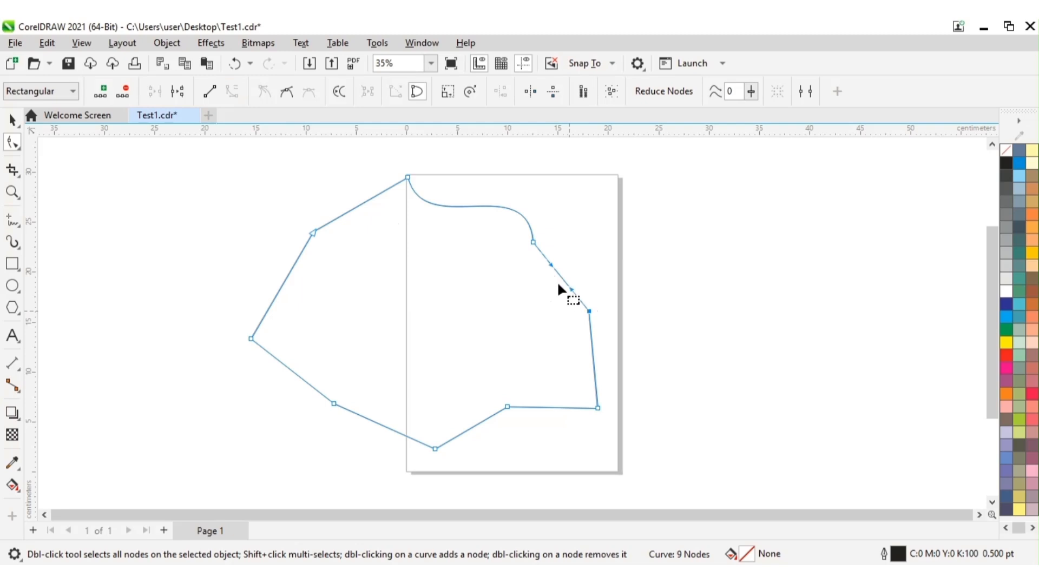
pyautogui.moveTo(571, 290); pyautogui.dragTo(595, 258)
pyautogui.click(680, 261)
pyautogui.click(541, 260)
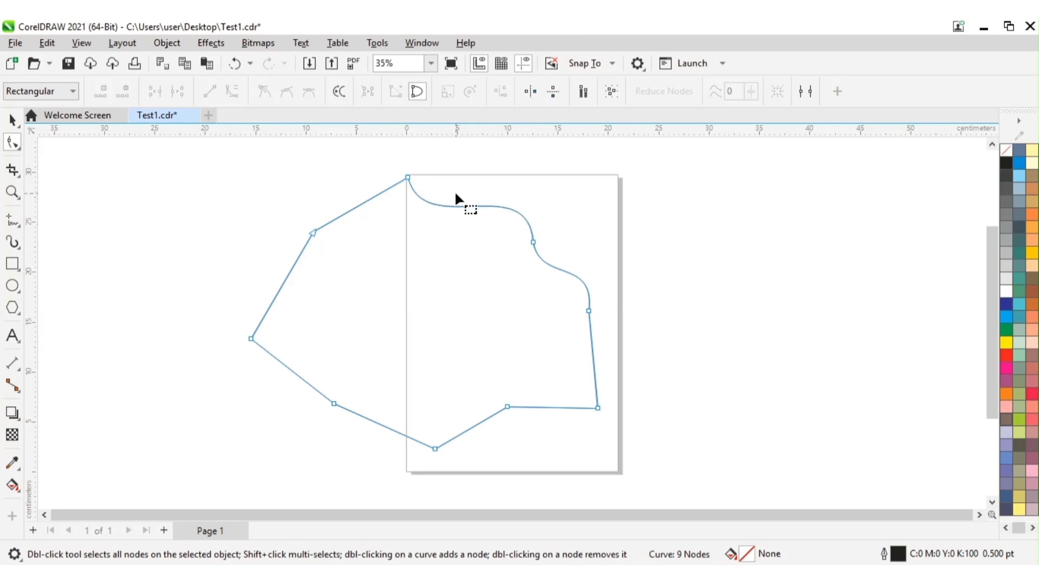
# Convert the two curved edges on the shape's upper right back to straight lines
pyautogui.click(534, 243)
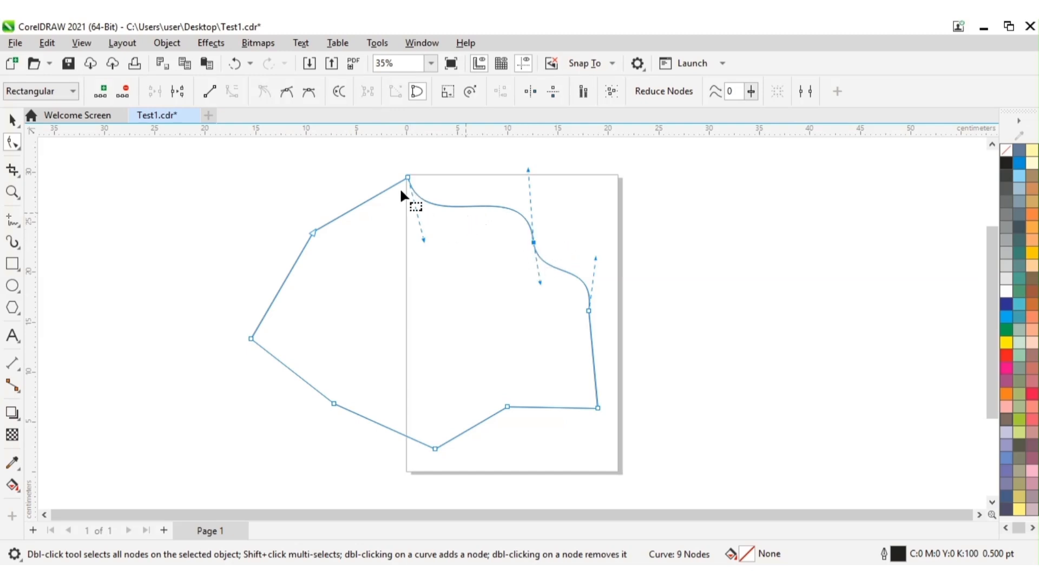
pyautogui.click(209, 92)
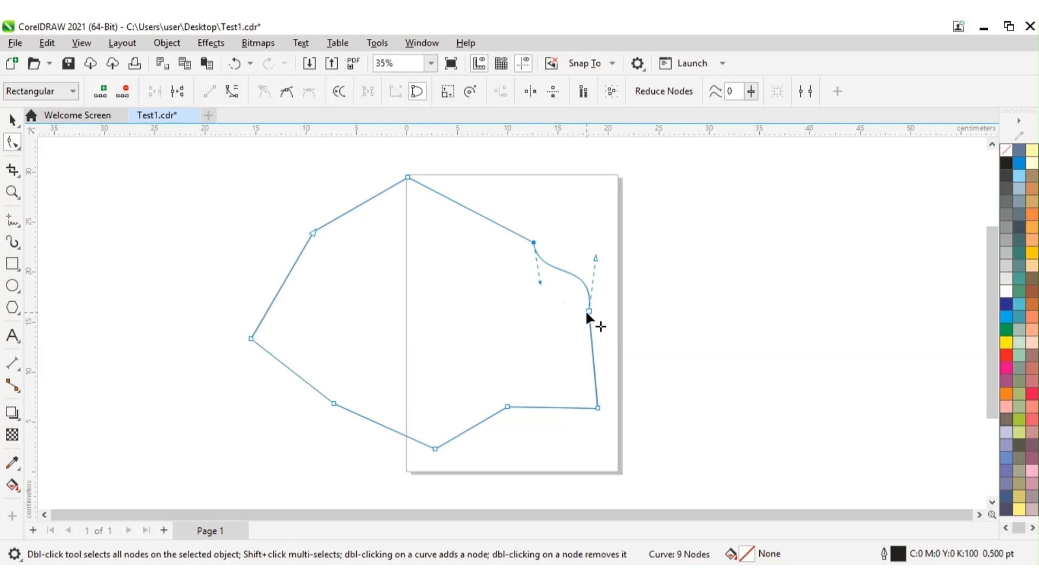
pyautogui.click(747, 346)
pyautogui.click(528, 338)
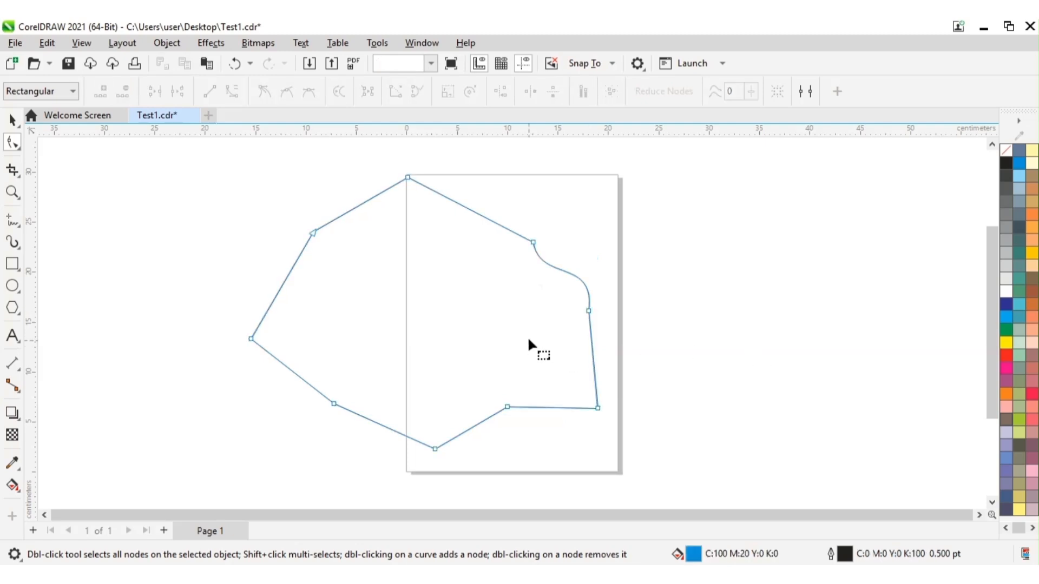
pyautogui.click(588, 312)
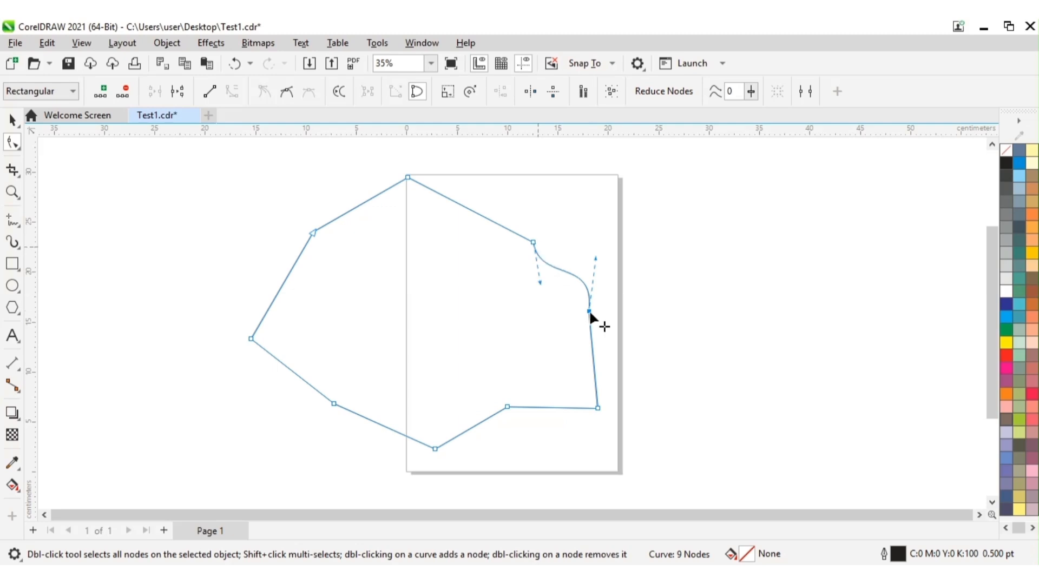
pyautogui.click(210, 92)
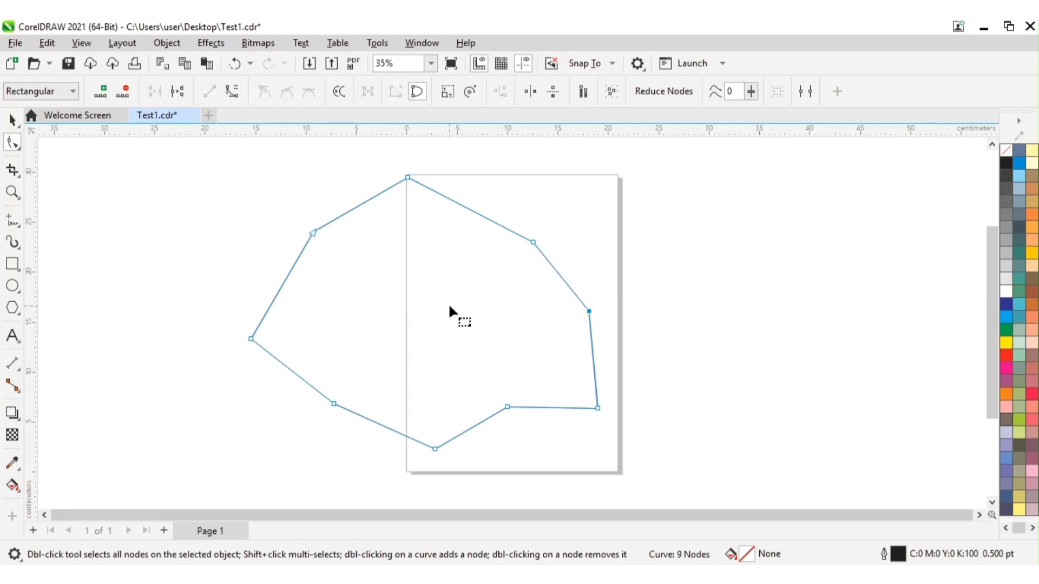
pyautogui.click(714, 293)
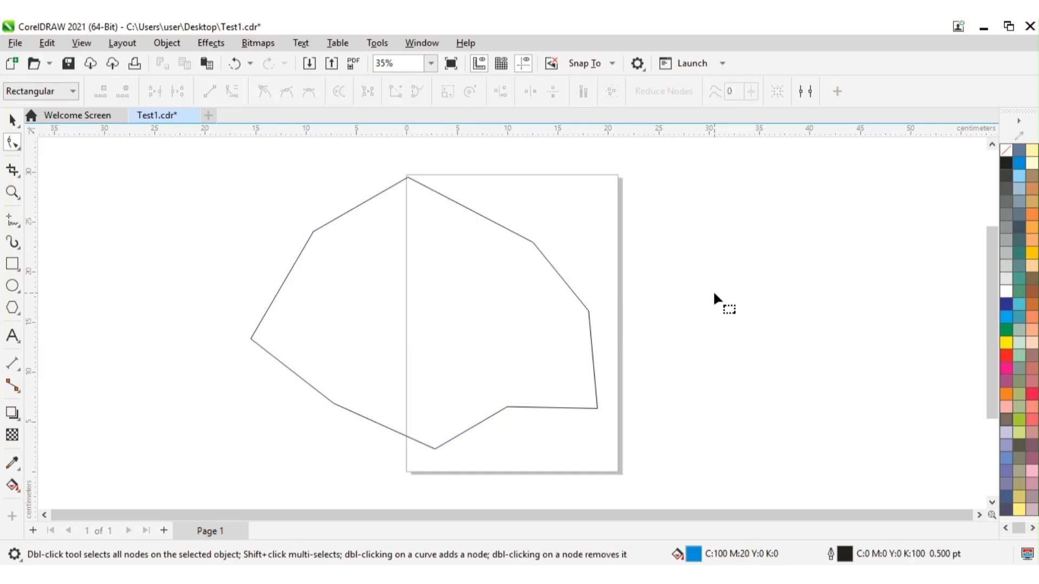
# Select the top node and the next two right-side nodes together and convert their edges to curves
pyautogui.click(590, 326)
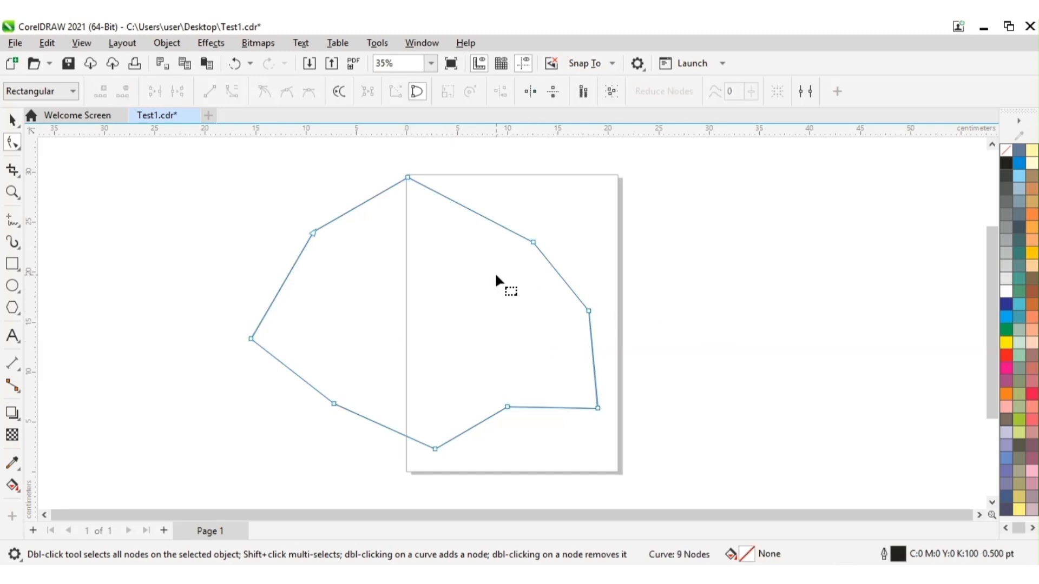
pyautogui.click(716, 303)
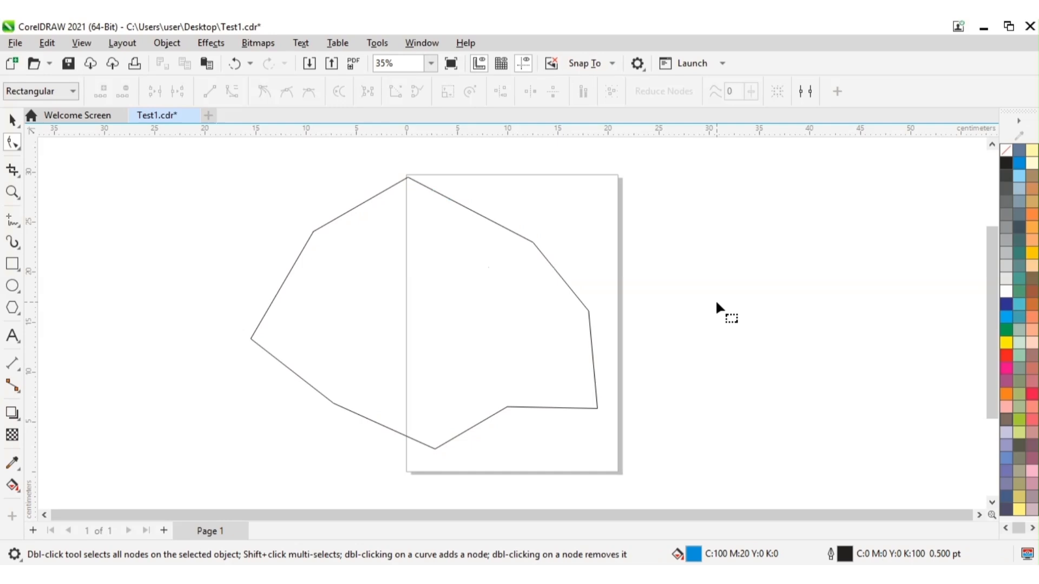
pyautogui.click(515, 321)
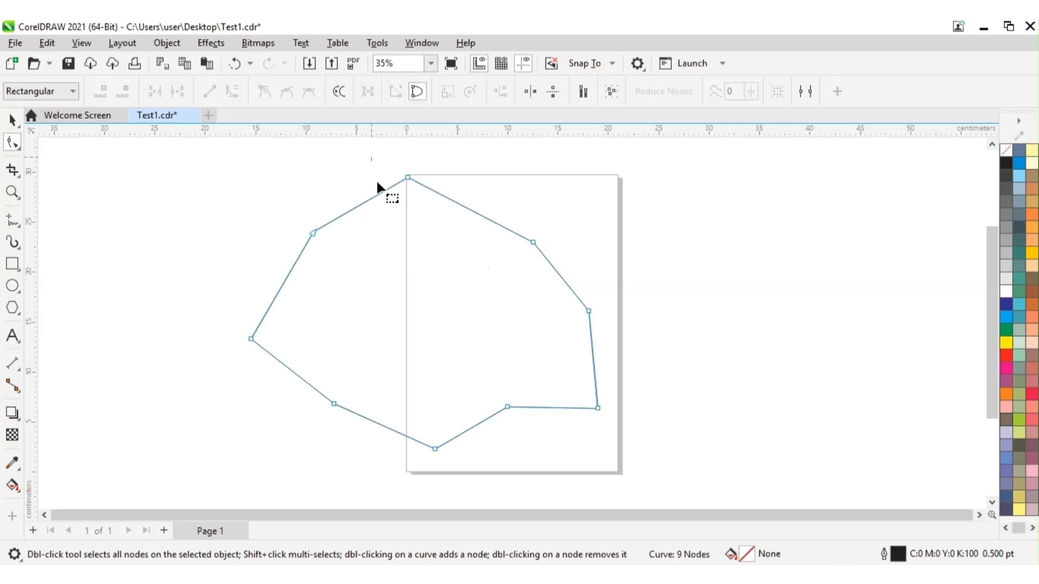
pyautogui.moveTo(371, 157); pyautogui.dragTo(656, 344)
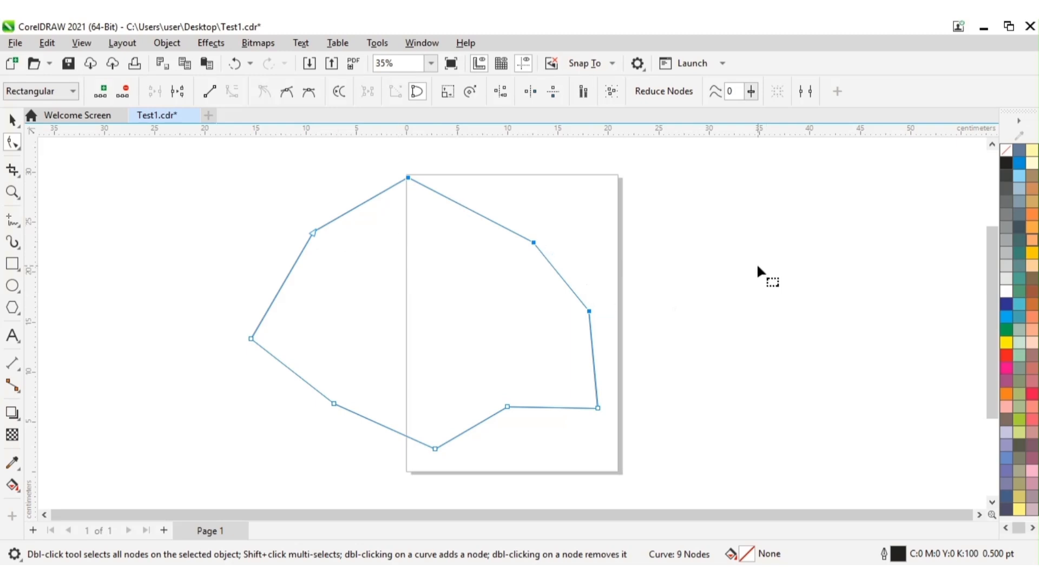
pyautogui.press('Escape')
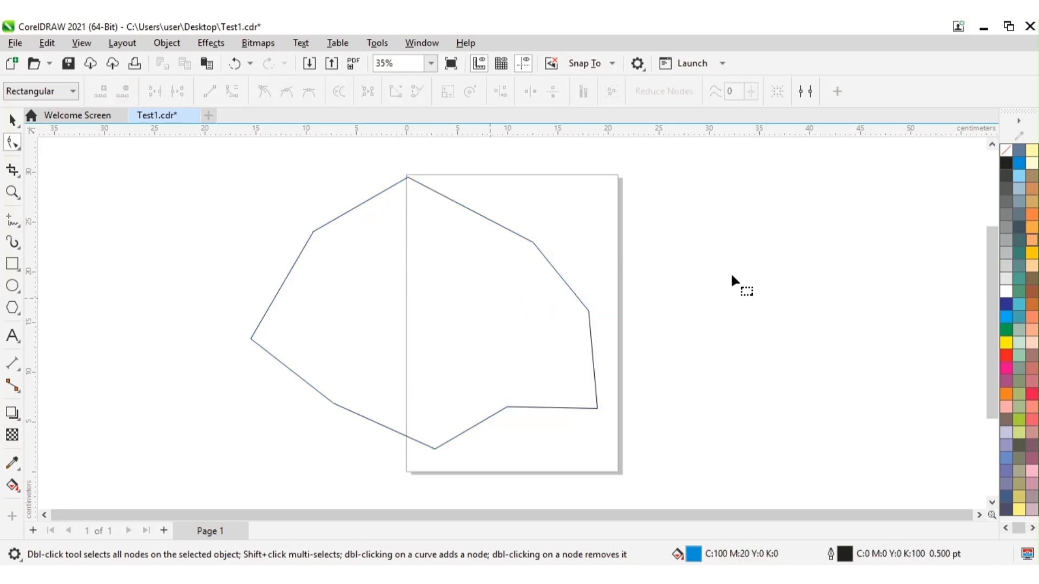
pyautogui.click(491, 291)
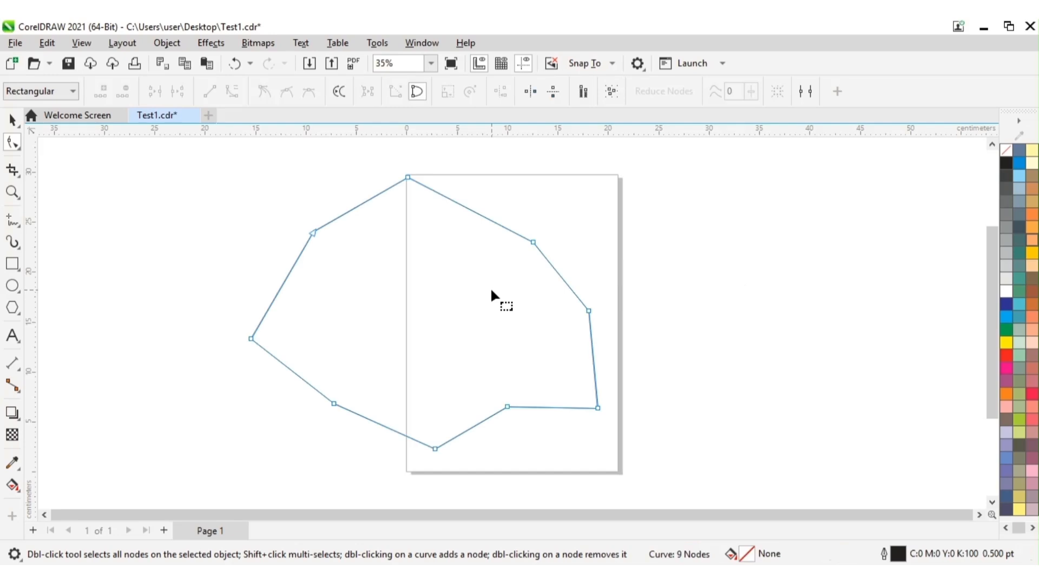
# Examine the control handles on the top node and the next two right-side nodes one at a time
pyautogui.click(407, 178)
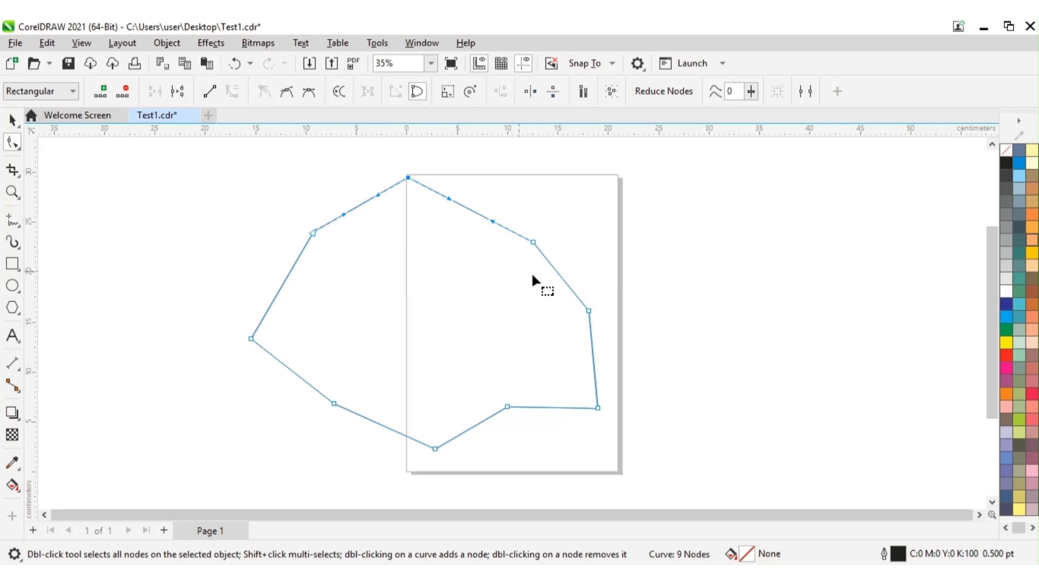
pyautogui.click(532, 243)
pyautogui.click(589, 311)
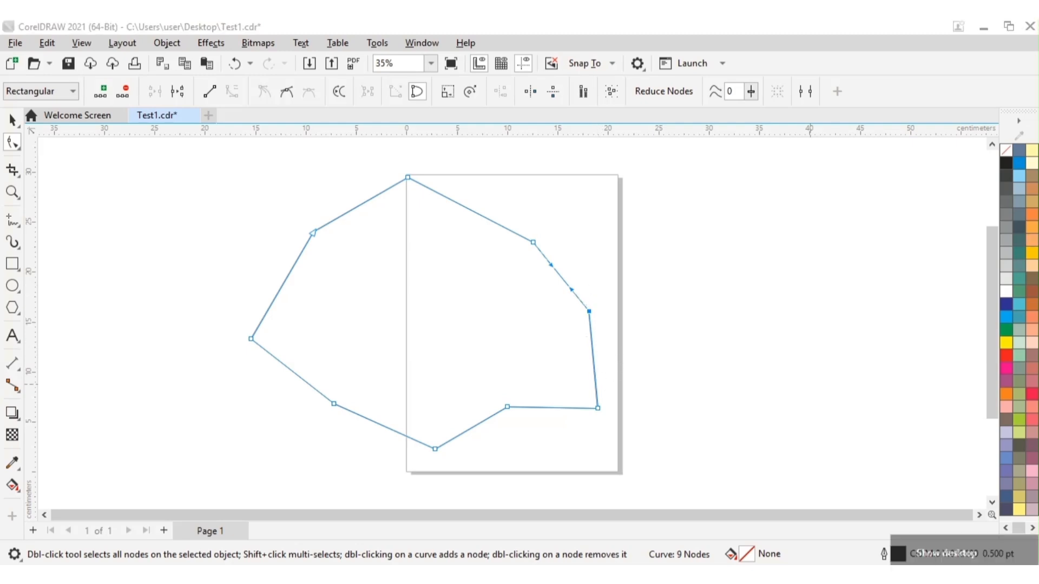
pyautogui.click(585, 333)
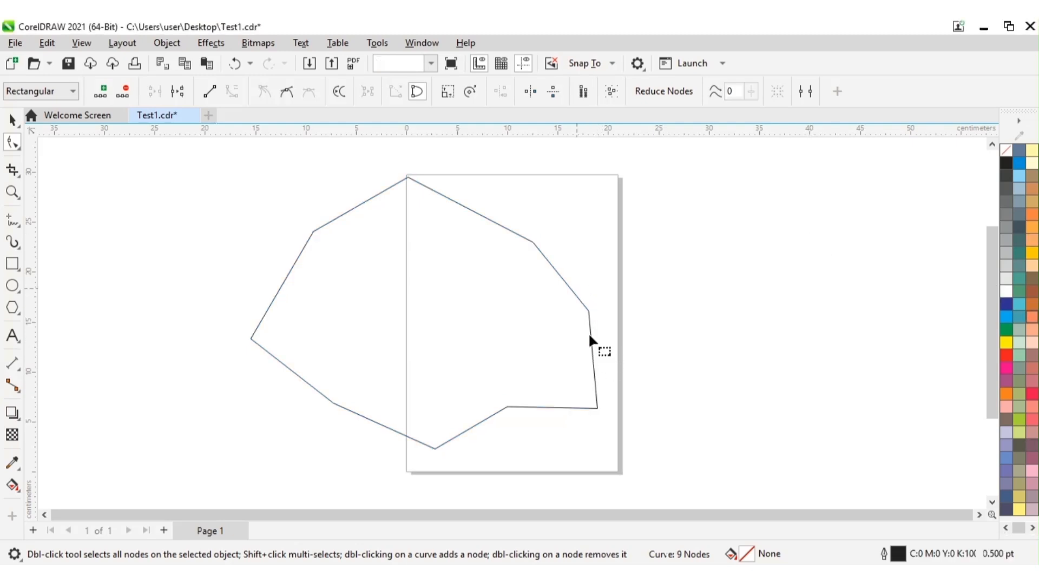
pyautogui.click(587, 320)
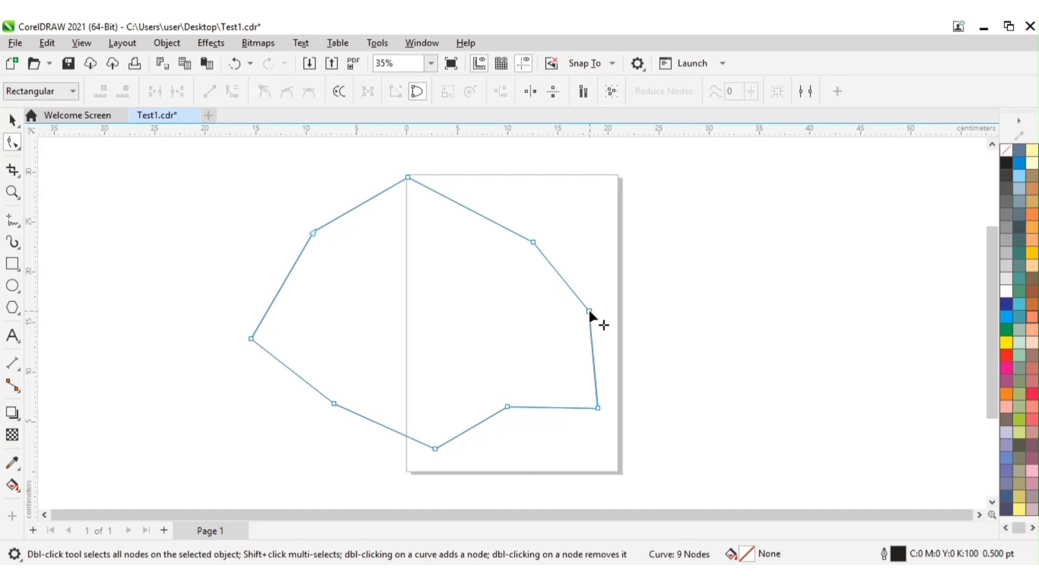
pyautogui.click(589, 310)
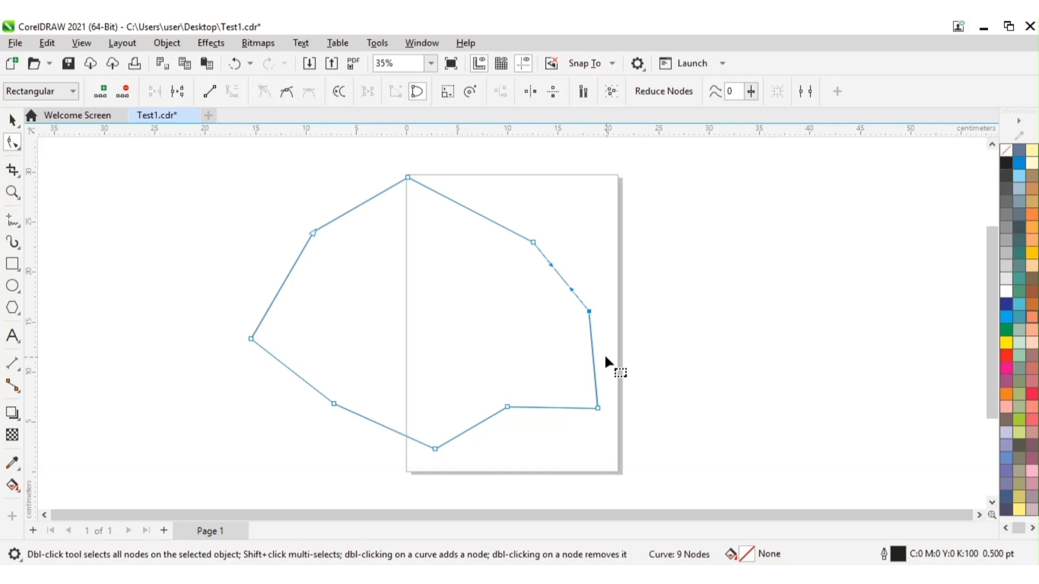
pyautogui.click(533, 243)
pyautogui.click(408, 177)
# Pull the control handles of the three converted edges to bend each one into an S-shaped curve
pyautogui.click(312, 234)
pyautogui.moveTo(377, 198); pyautogui.dragTo(343, 179)
pyautogui.moveTo(385, 217); pyautogui.dragTo(479, 246)
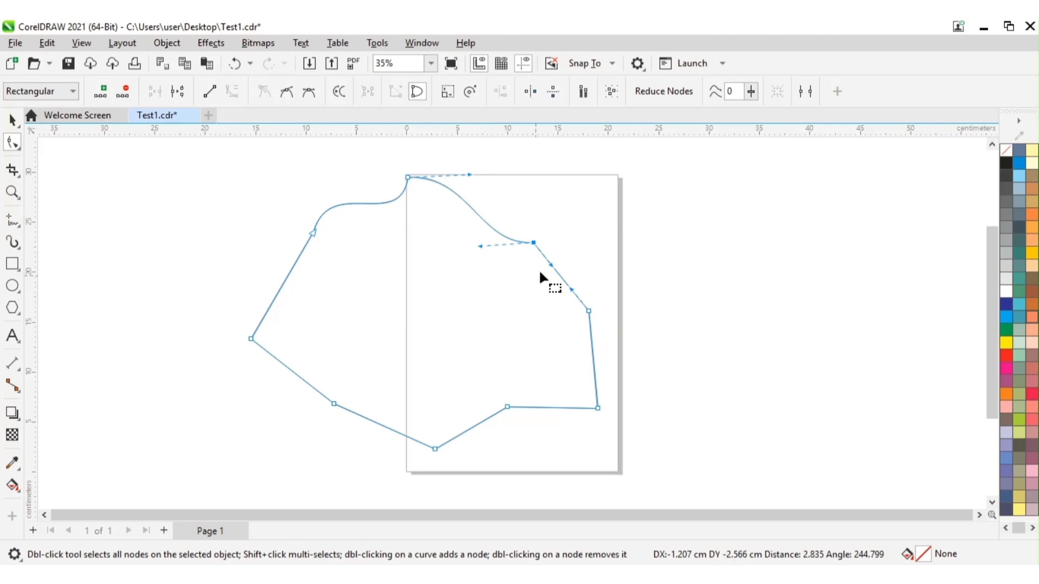
pyautogui.moveTo(555, 269); pyautogui.dragTo(541, 318)
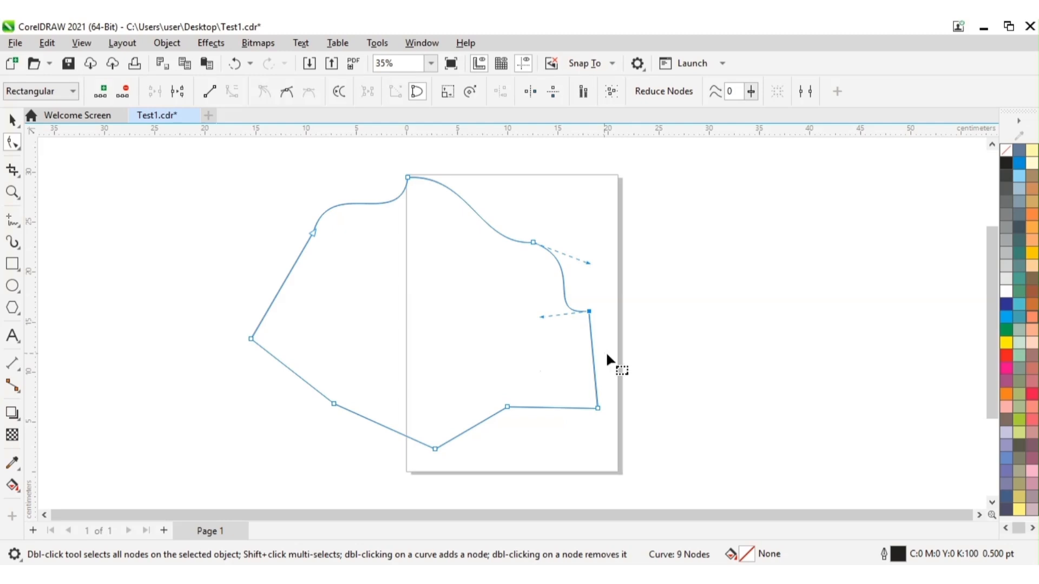
pyautogui.click(649, 346)
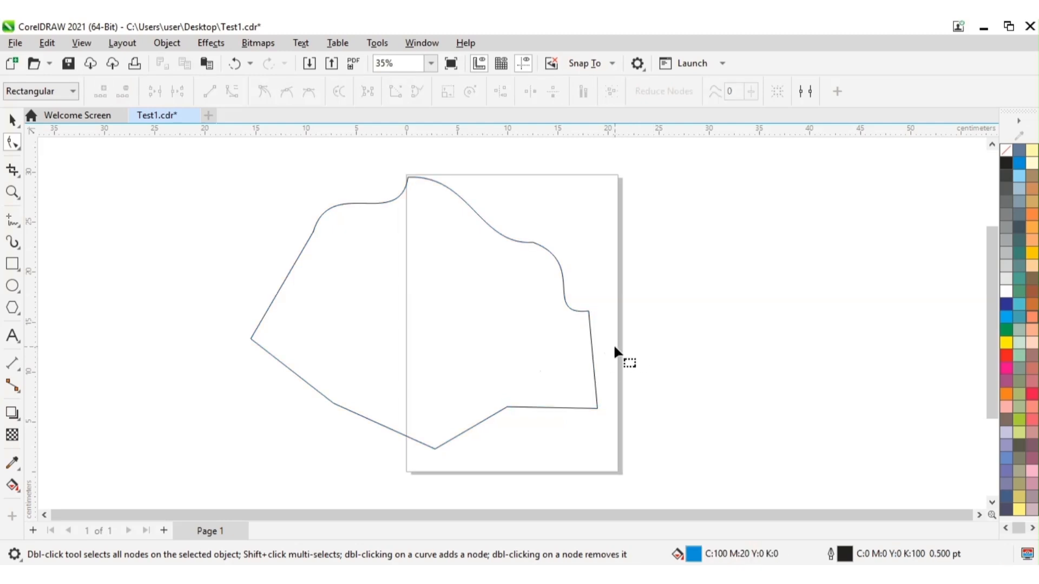
# Convert the three curved edges back to straight lines together, and delete the whole polygon from the page
pyautogui.click(474, 324)
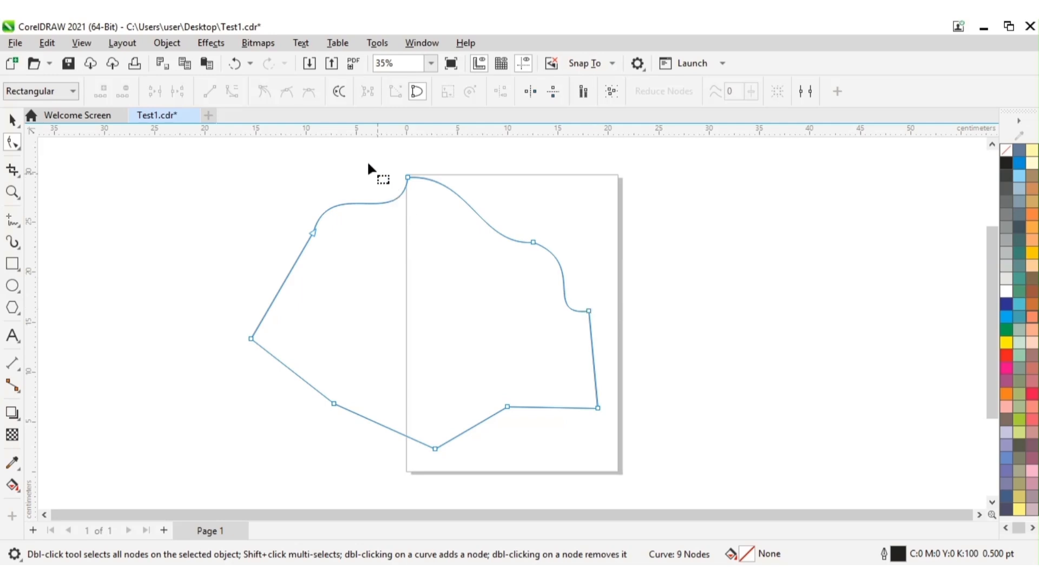
pyautogui.moveTo(453, 285); pyautogui.dragTo(677, 372)
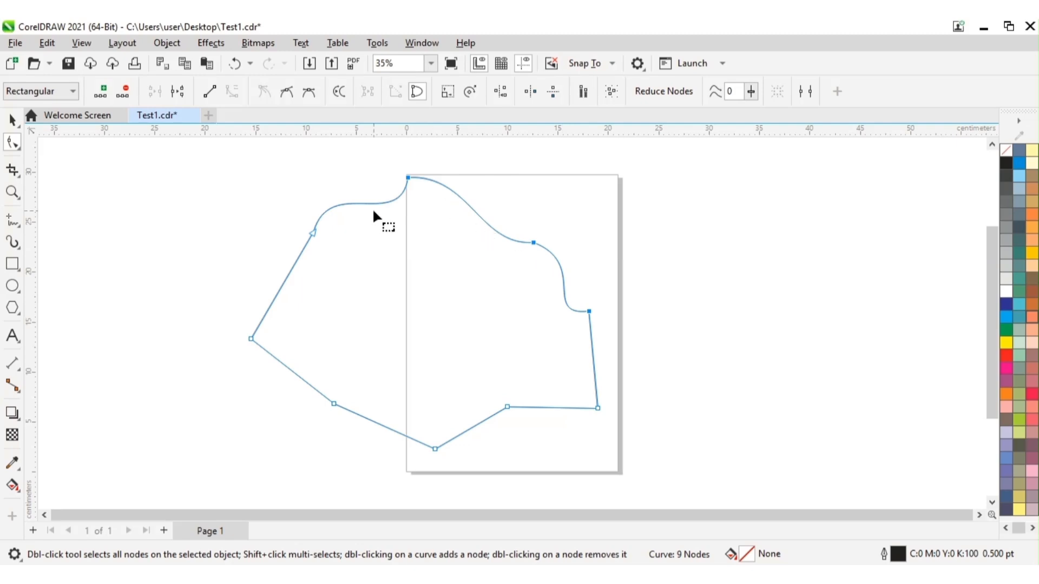
pyautogui.click(209, 92)
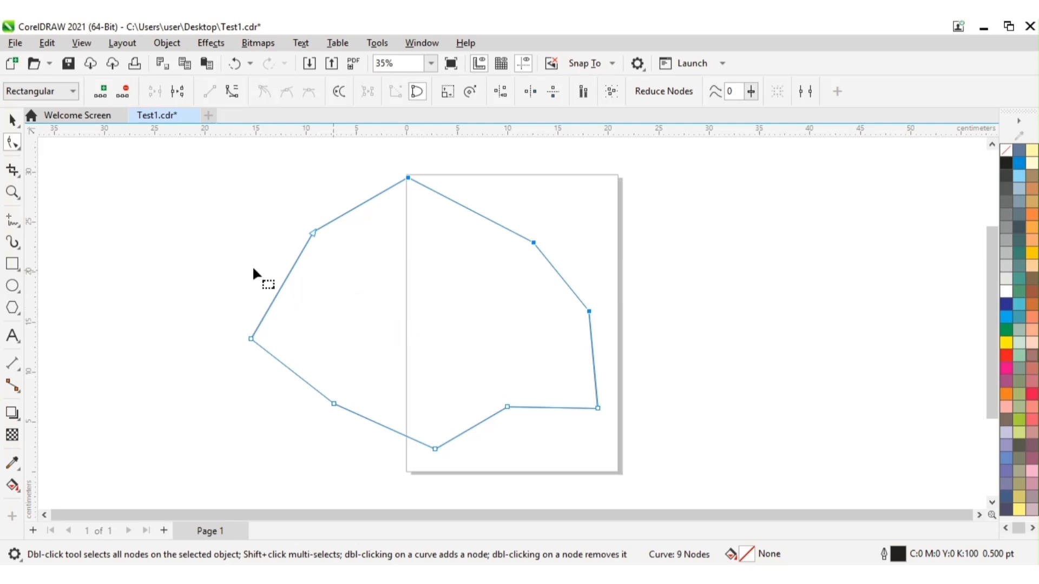
pyautogui.click(12, 119)
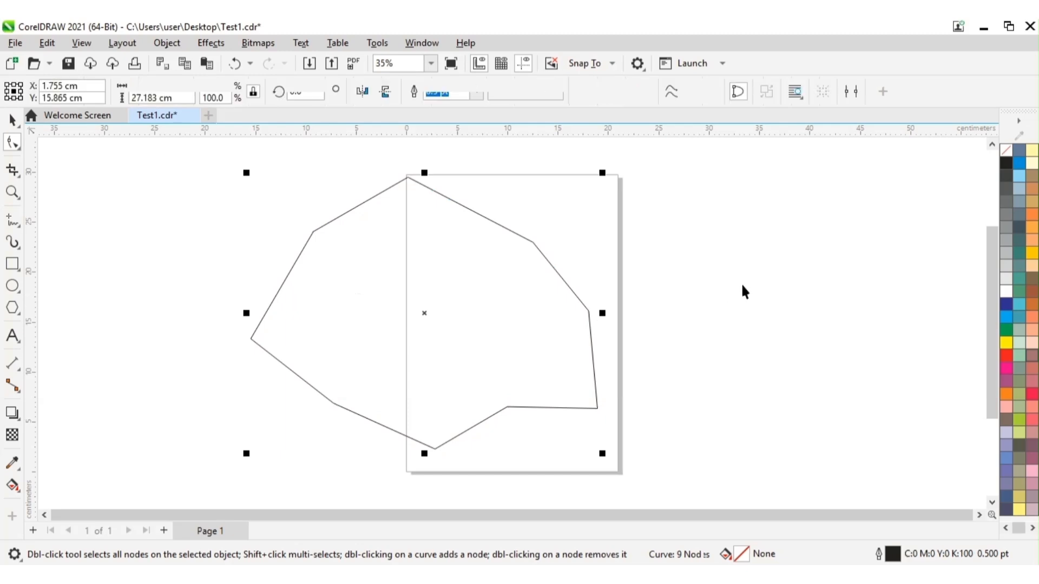
pyautogui.press('Delete')
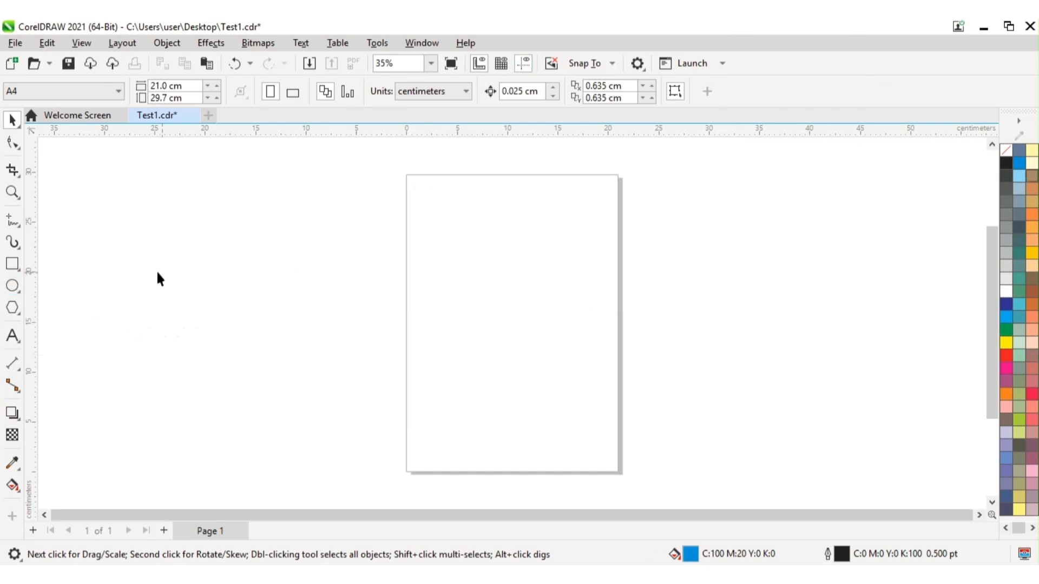
# Draw an ellipse about 13.2 cm wide and 12.6 cm high across the page's left edge and remove its fill
pyautogui.click(16, 288)
pyautogui.click(66, 288)
pyautogui.moveTo(444, 242); pyautogui.dragTo(311, 369)
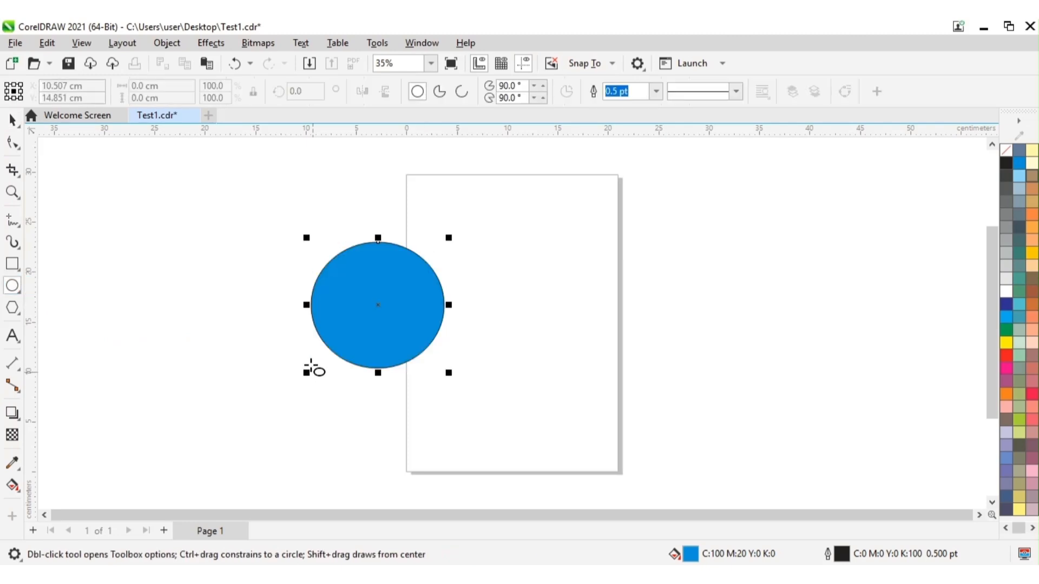
pyautogui.click(1006, 151)
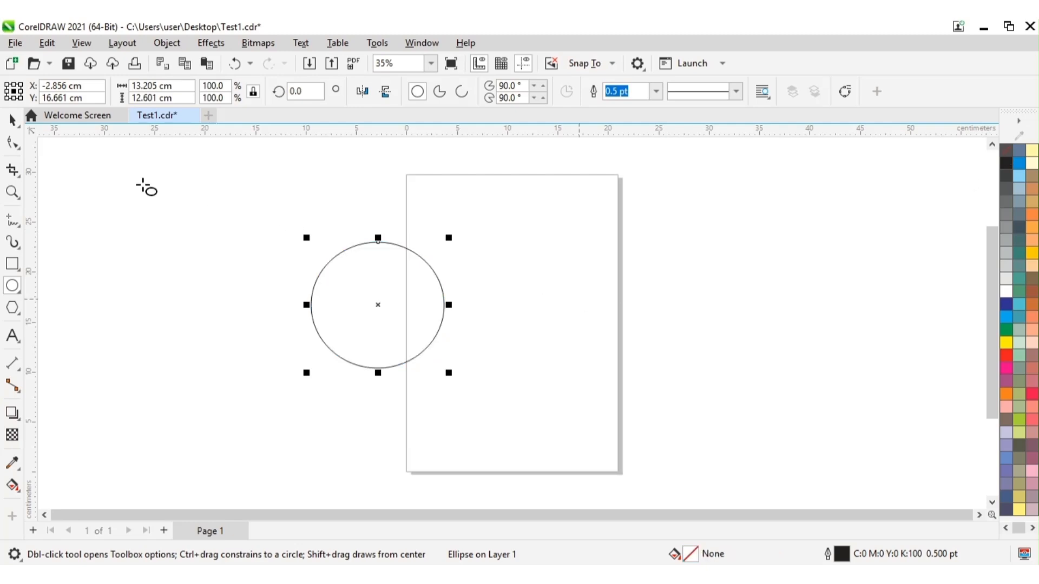
# Reshape the ellipse into pie and arc forms by moving its end nodes along the outline with the Shape tool
pyautogui.click(14, 145)
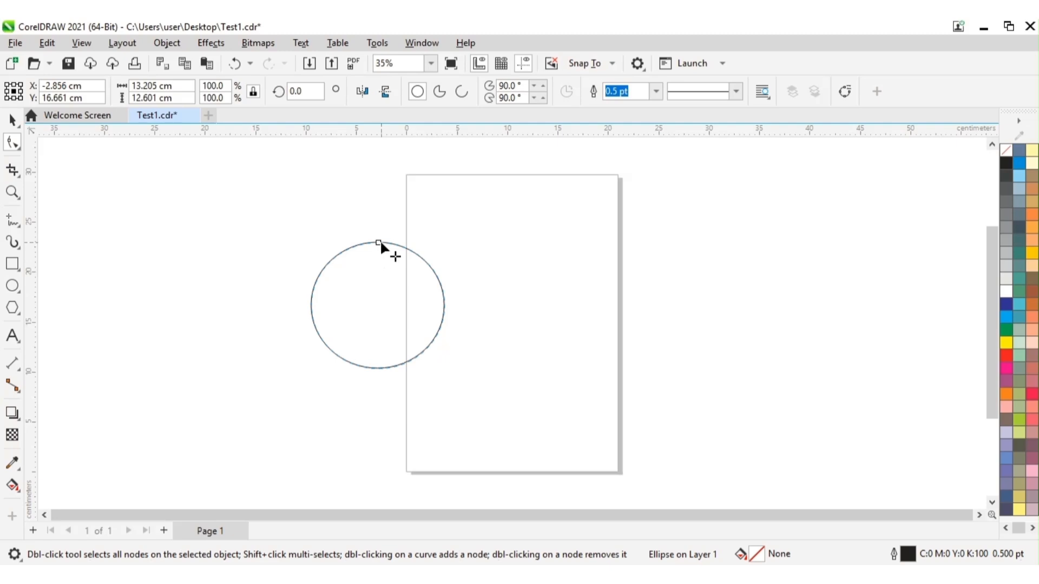
pyautogui.moveTo(381, 245); pyautogui.dragTo(443, 282)
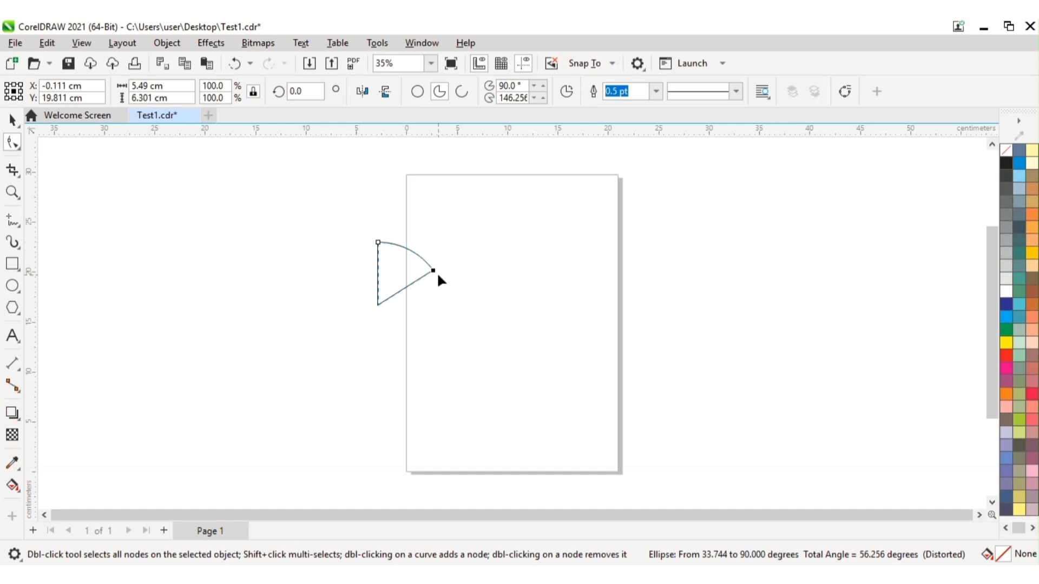
pyautogui.moveTo(436, 282); pyautogui.dragTo(426, 377)
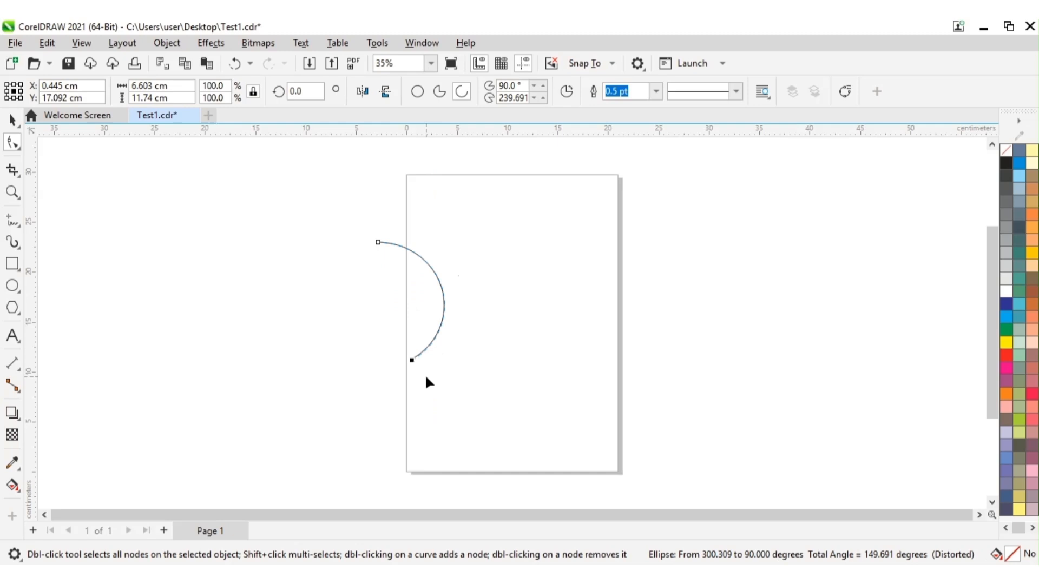
pyautogui.click(378, 243)
pyautogui.moveTo(332, 260); pyautogui.dragTo(309, 294)
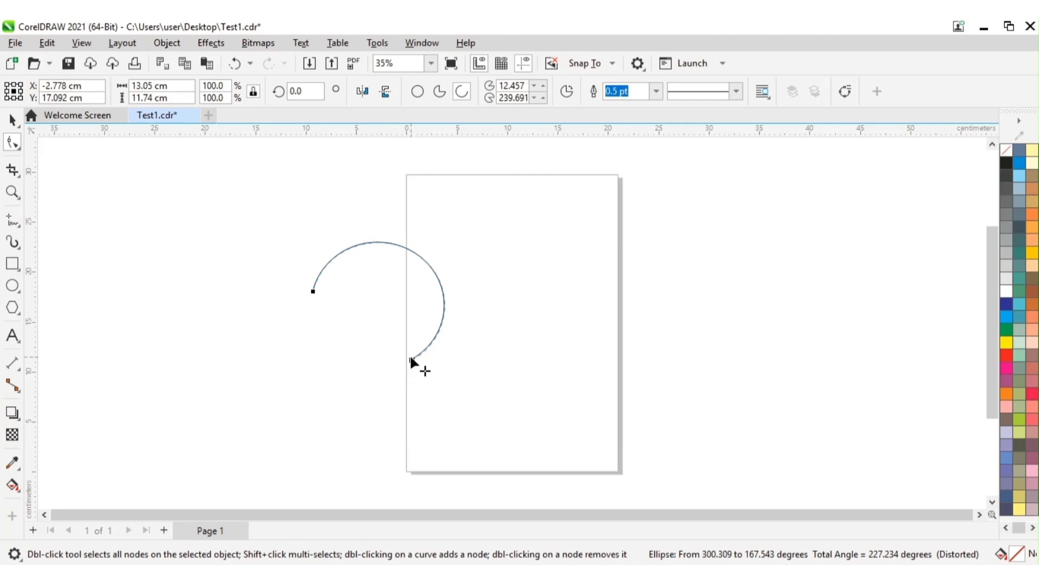
pyautogui.moveTo(413, 359)
pyautogui.mouseDown()
pyautogui.moveTo(355, 375)
pyautogui.moveTo(409, 360)
pyautogui.mouseUp()
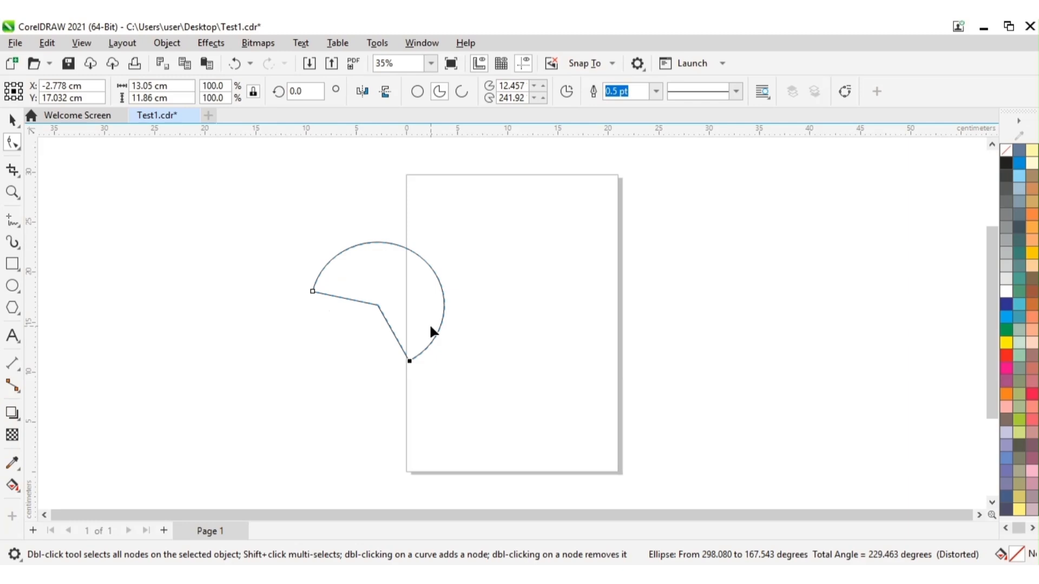
# Switch the open shape to an arc, change it back to a pie, and restore the full ellipse
pyautogui.click(467, 94)
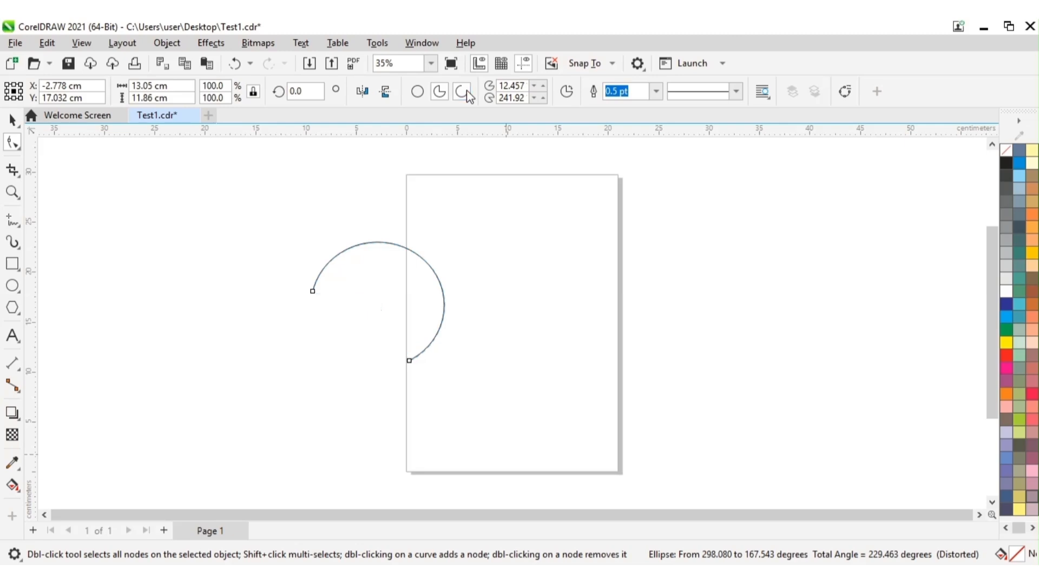
pyautogui.click(438, 89)
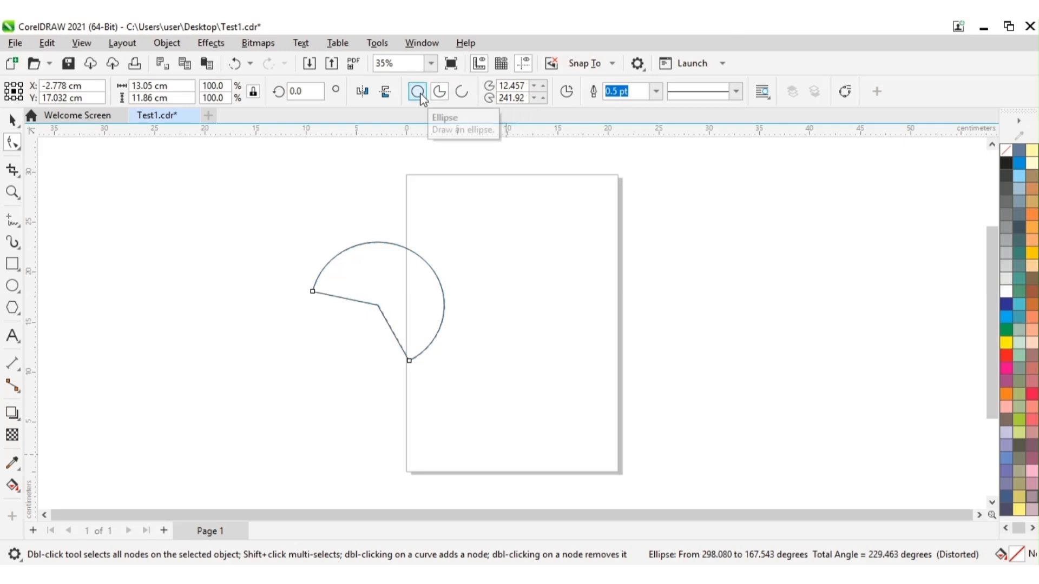
pyautogui.click(417, 92)
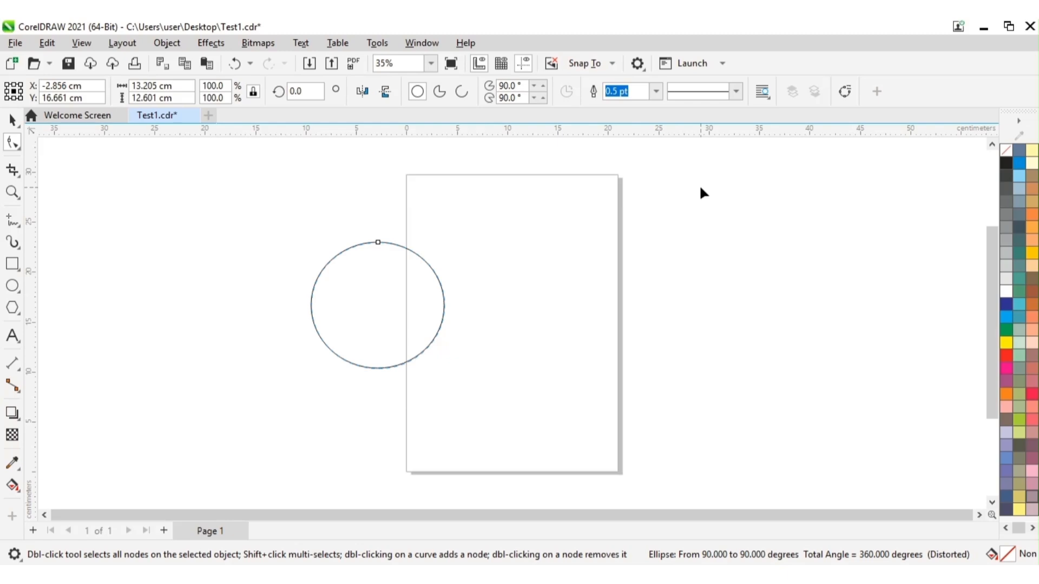
# Convert the ellipse to curves and pull its right, bottom, left and top nodes outward
pyautogui.click(845, 91)
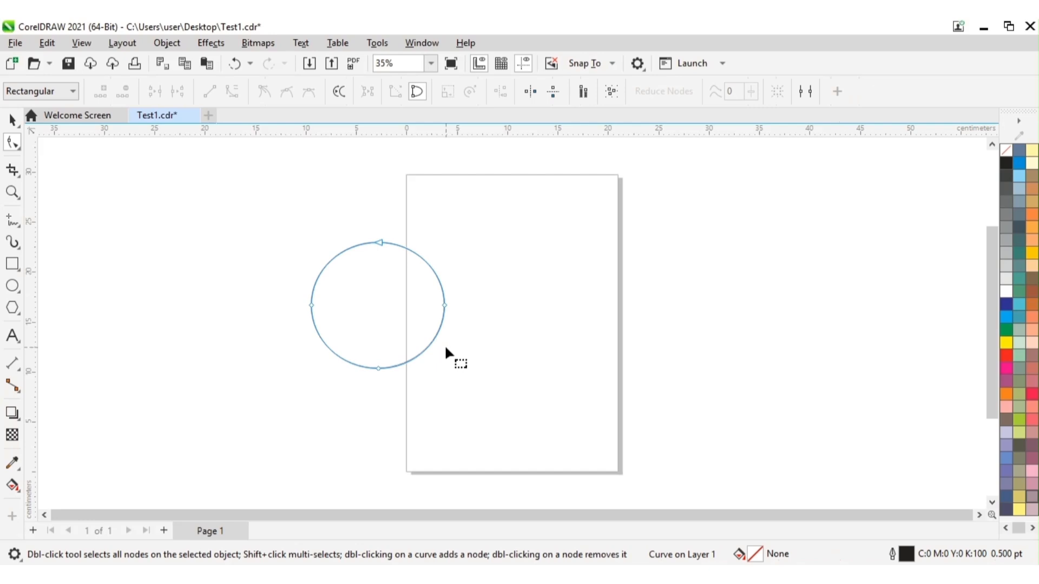
pyautogui.moveTo(445, 306); pyautogui.dragTo(482, 309)
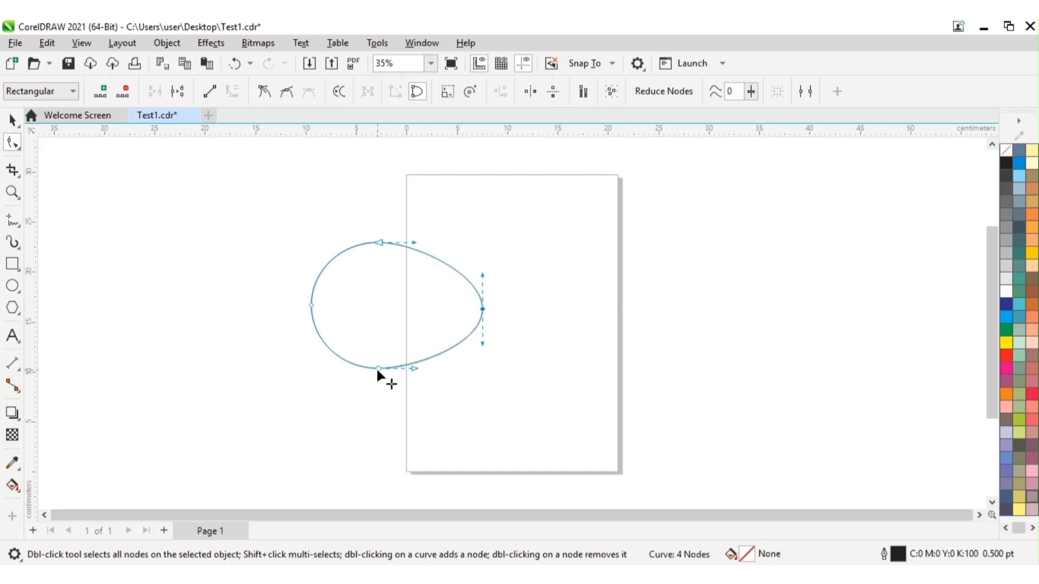
pyautogui.moveTo(376, 367); pyautogui.dragTo(378, 400)
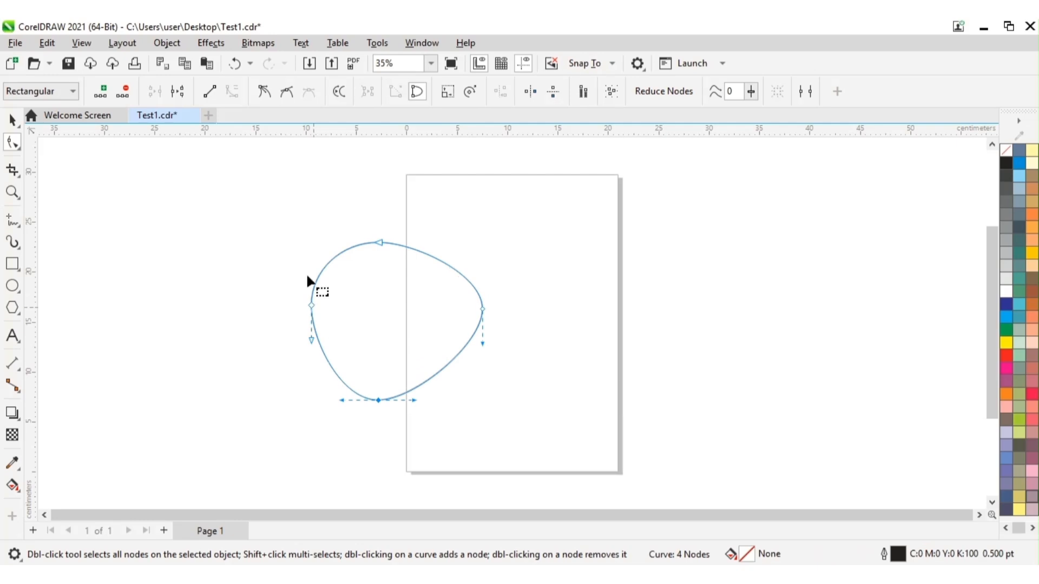
pyautogui.moveTo(311, 306); pyautogui.dragTo(295, 305)
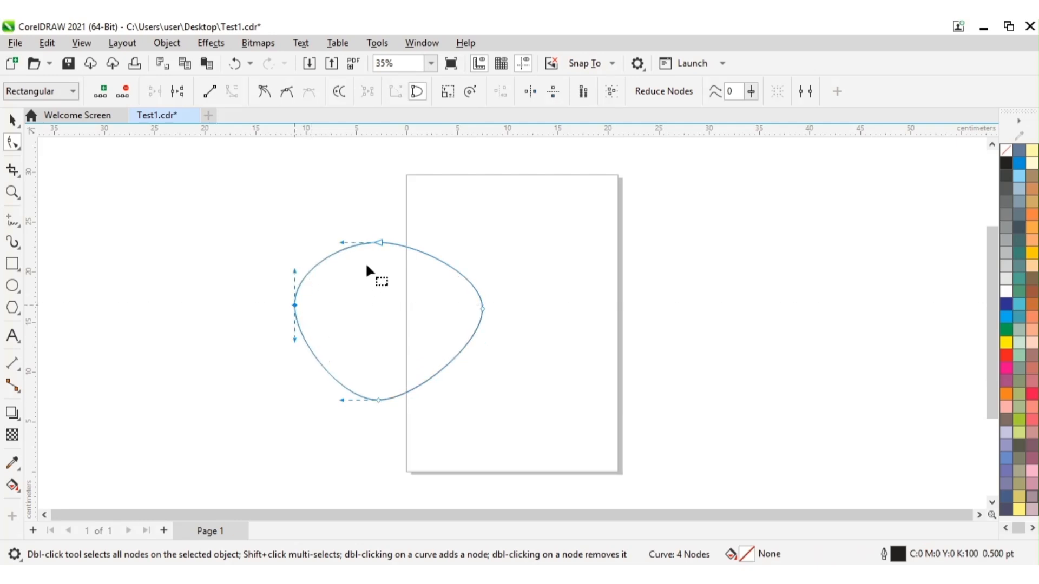
pyautogui.moveTo(380, 242); pyautogui.dragTo(379, 219)
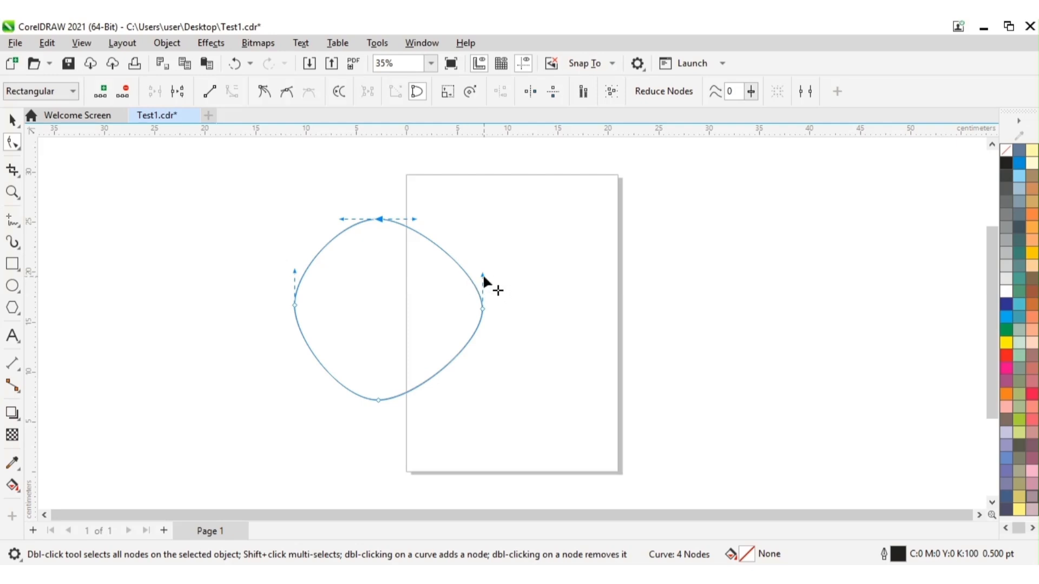
# Bend the outline with the control handles of the right, left and top nodes, and move the bottom node further down
pyautogui.moveTo(483, 276); pyautogui.dragTo(514, 276)
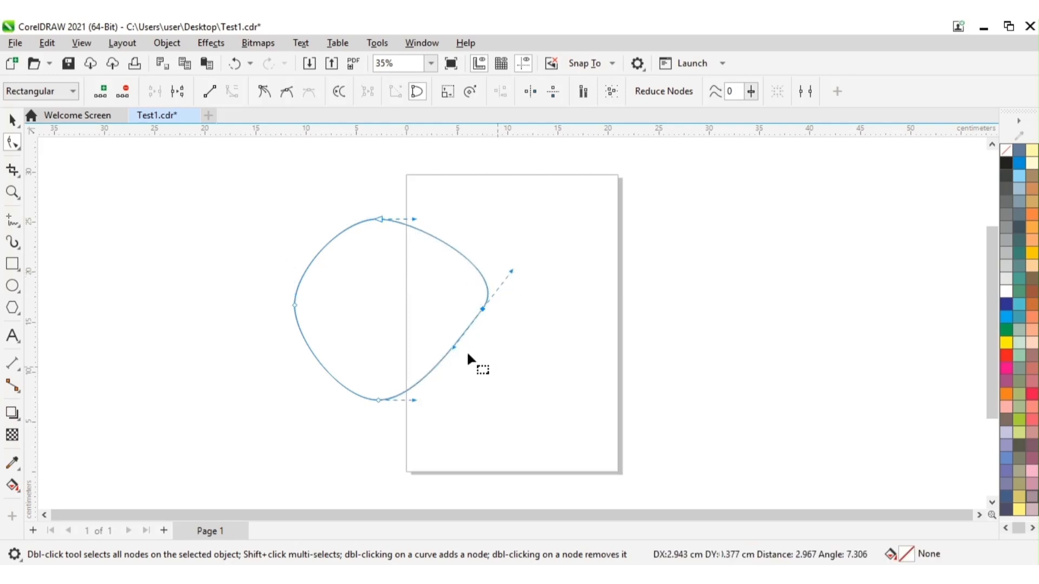
pyautogui.moveTo(454, 348); pyautogui.dragTo(464, 368)
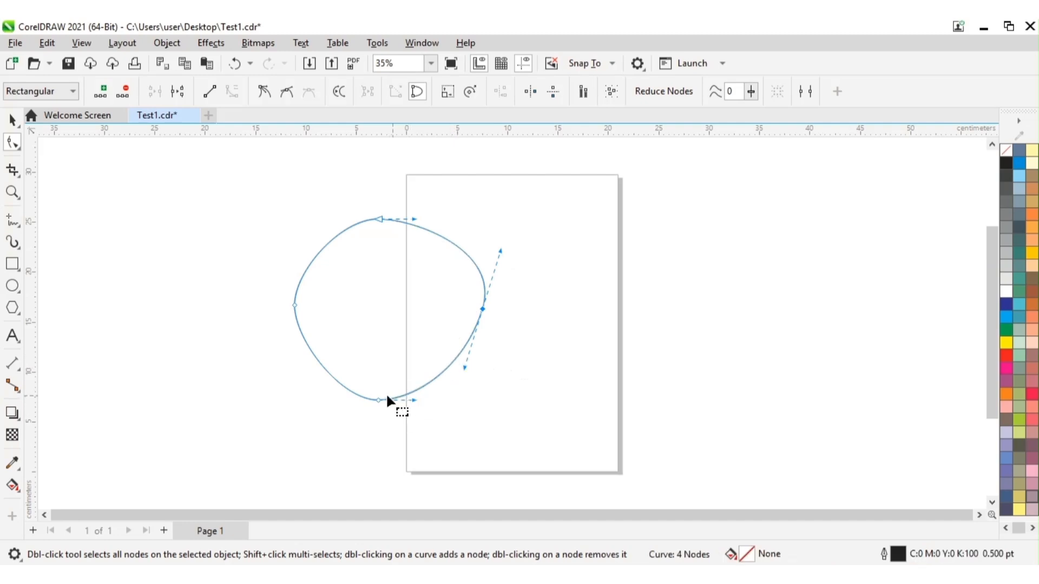
pyautogui.moveTo(379, 401); pyautogui.dragTo(381, 426)
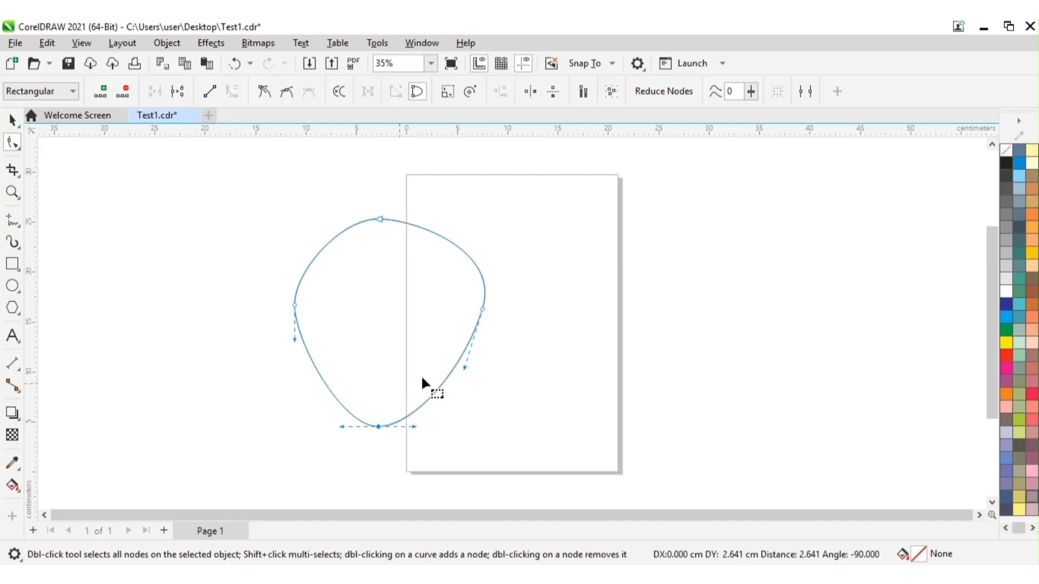
pyautogui.moveTo(295, 340); pyautogui.dragTo(268, 354)
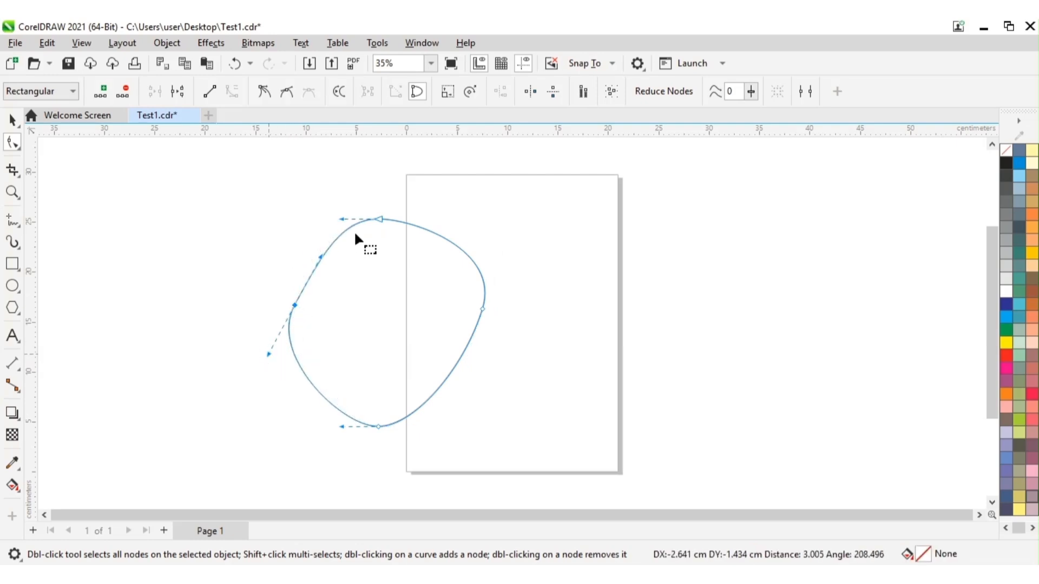
pyautogui.moveTo(340, 221); pyautogui.dragTo(336, 196)
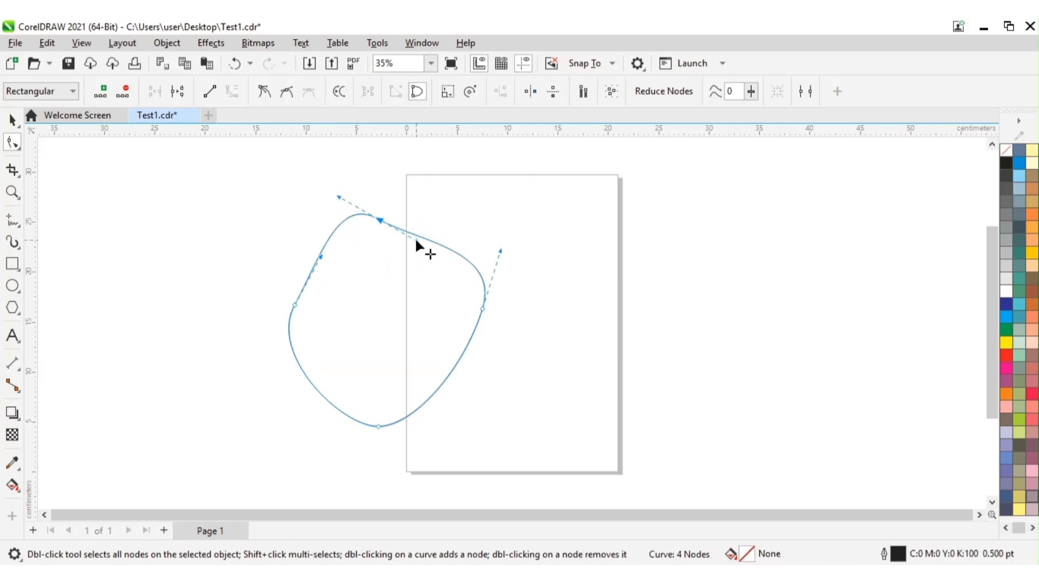
pyautogui.moveTo(417, 242); pyautogui.dragTo(434, 284)
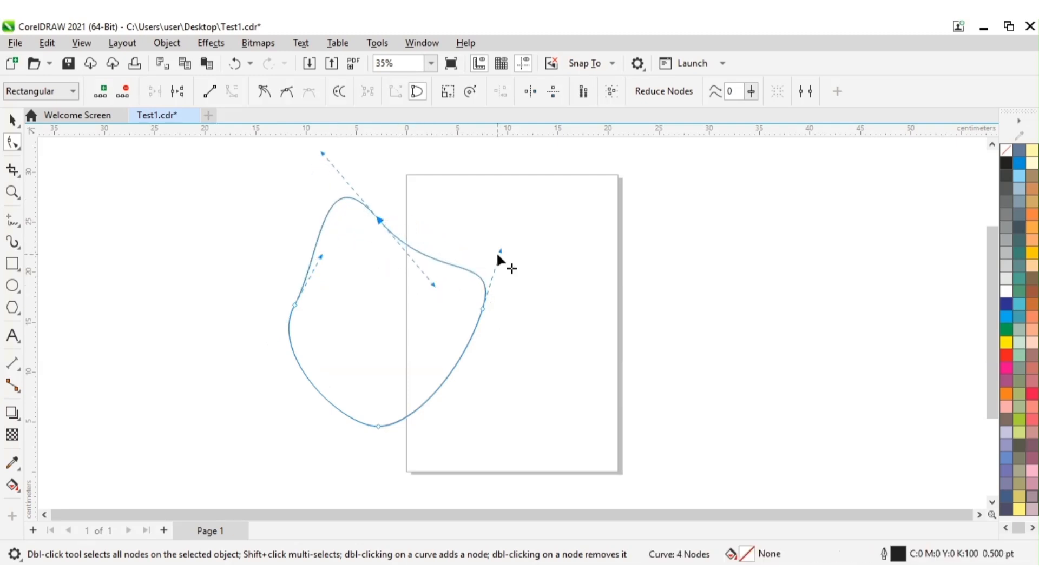
pyautogui.moveTo(498, 248); pyautogui.dragTo(515, 260)
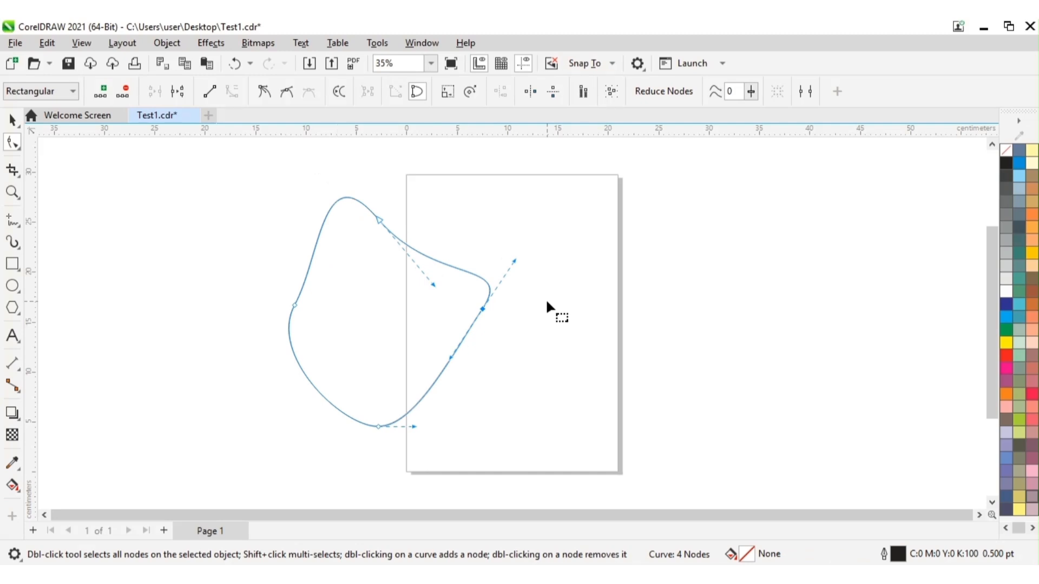
# Select the right node of the curve and delete it
pyautogui.click(605, 327)
pyautogui.click(455, 346)
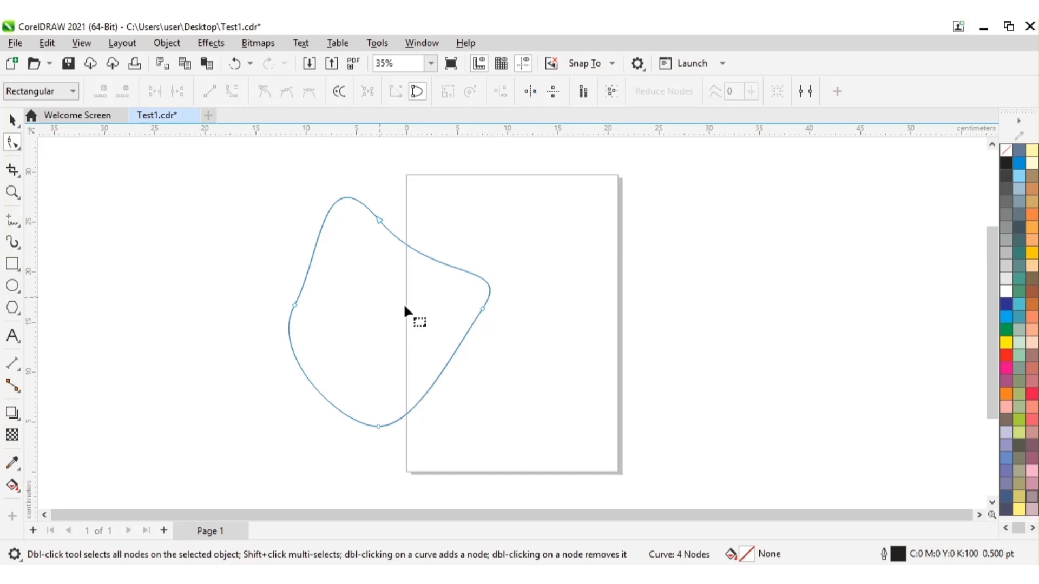
pyautogui.click(482, 308)
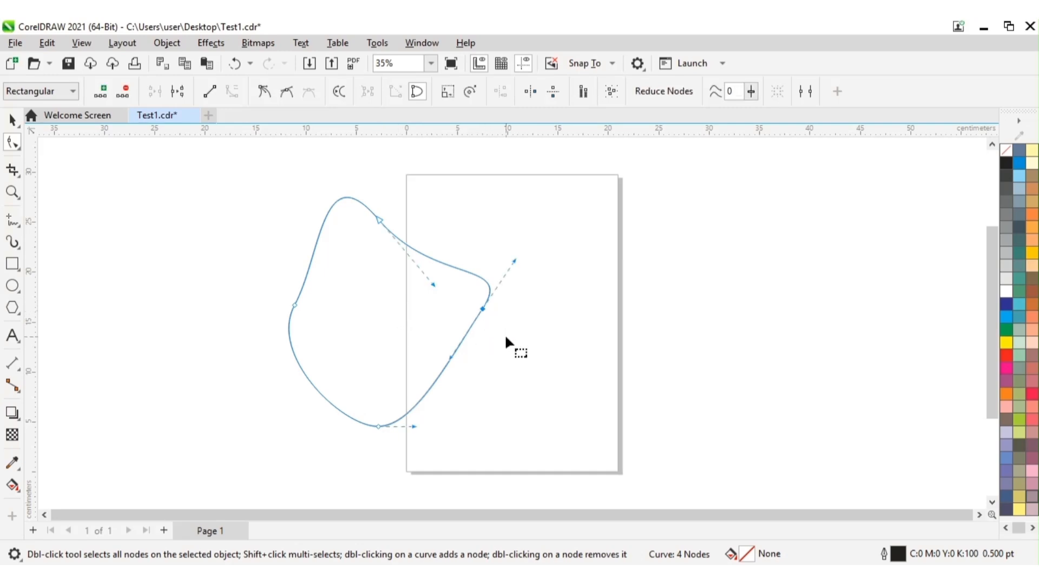
pyautogui.click(130, 90)
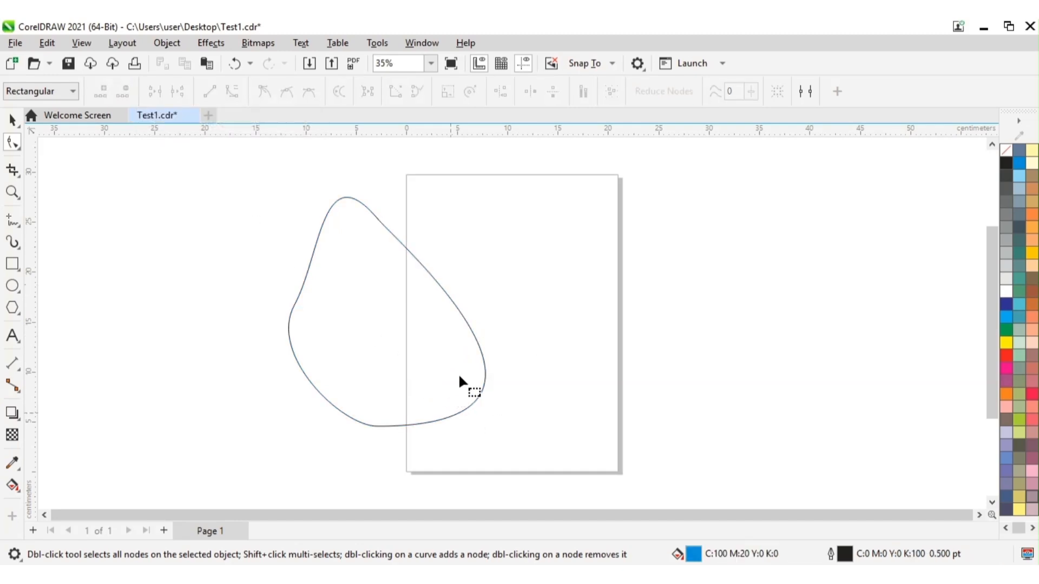
# Add nodes repeatedly to the lower-left segment from the bottom node, and undo the extra ones to keep a single midpoint node
pyautogui.click(378, 426)
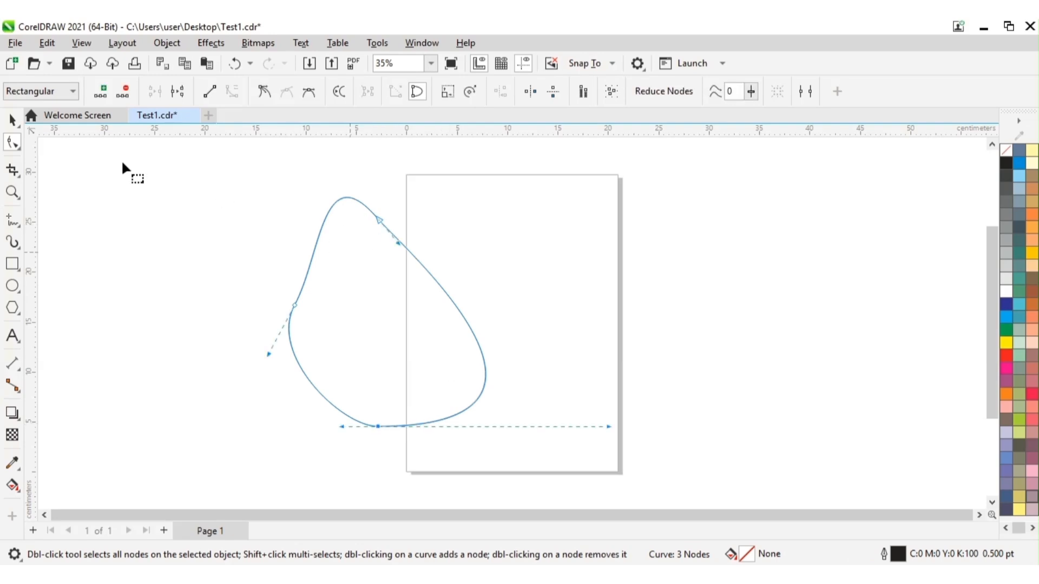
pyautogui.click(103, 92)
pyautogui.click(100, 91)
pyautogui.click(103, 93)
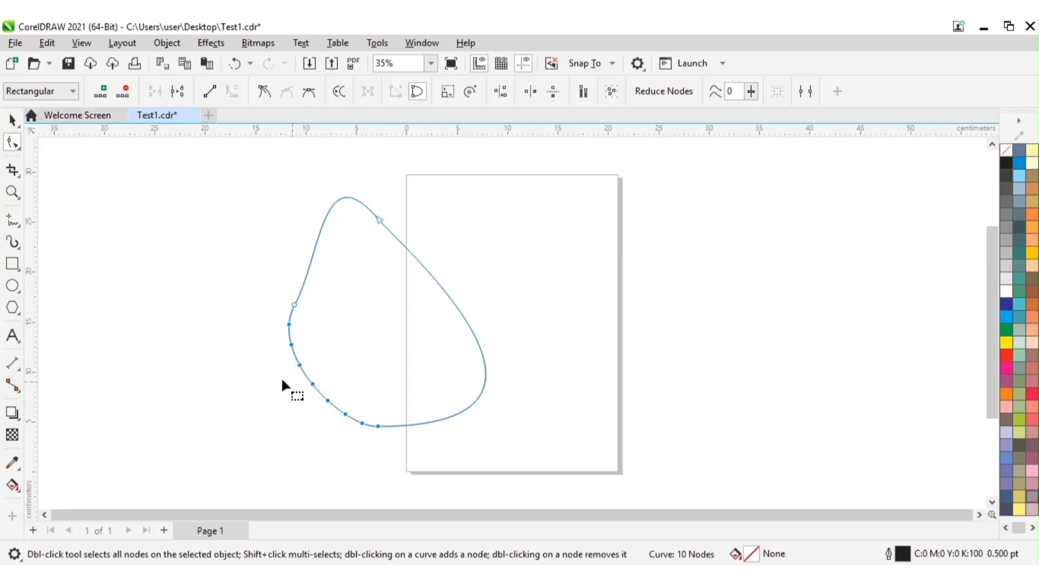
pyautogui.hotkey('ctrl', 'z')
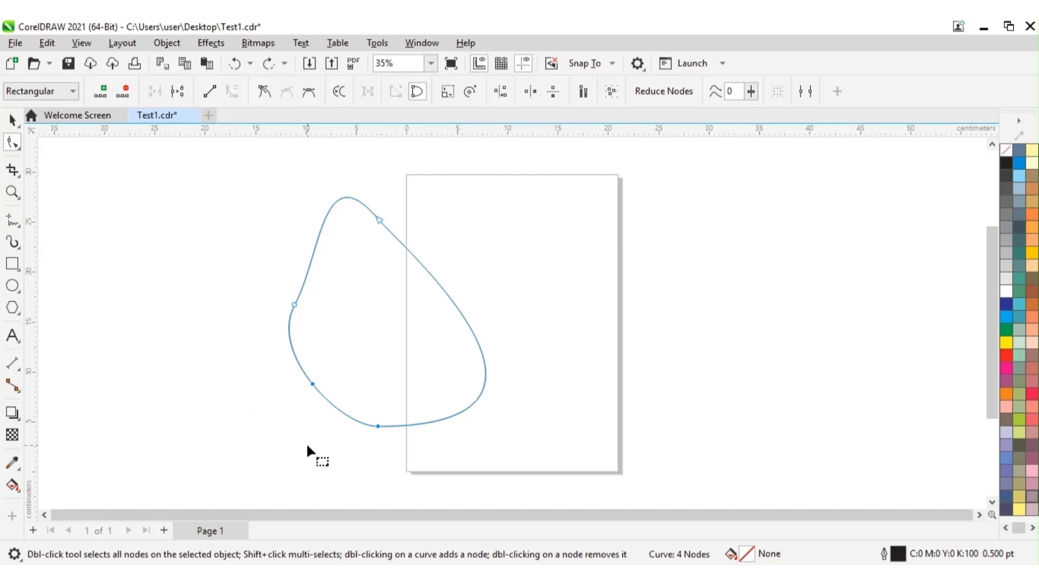
# Add one node on the curve's lower right side and another on its upper right side
pyautogui.click(481, 351)
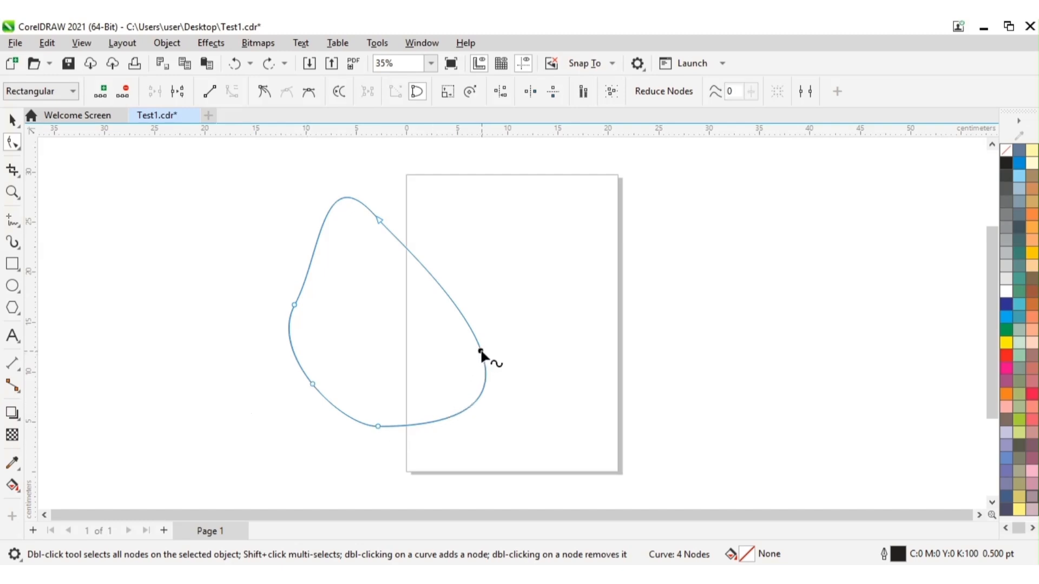
pyautogui.click(100, 91)
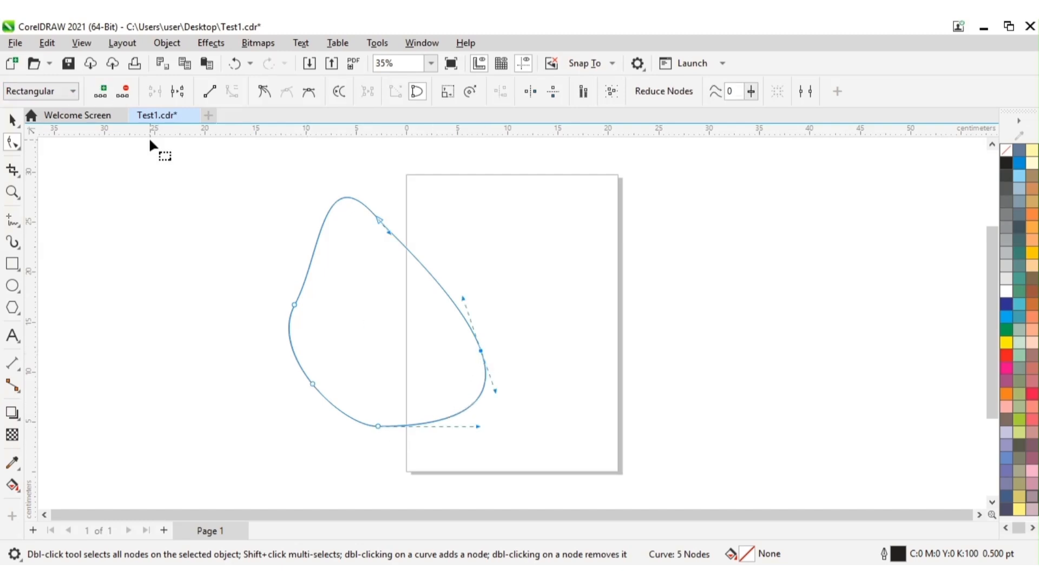
pyautogui.doubleClick(425, 266)
# Select the lower-left node and convert the segment between it and the left node to a straight line
pyautogui.click(313, 383)
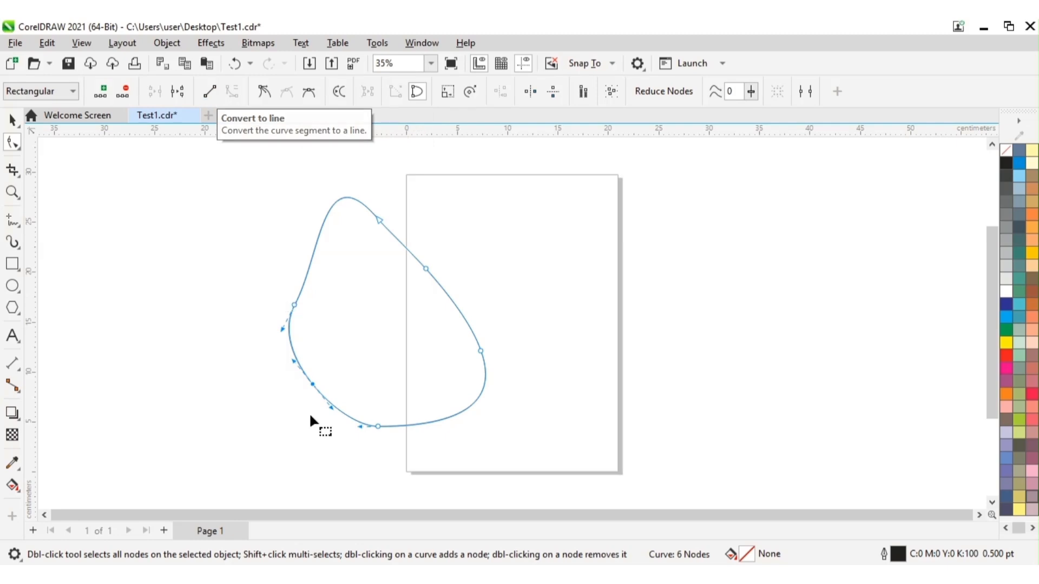
pyautogui.click(364, 367)
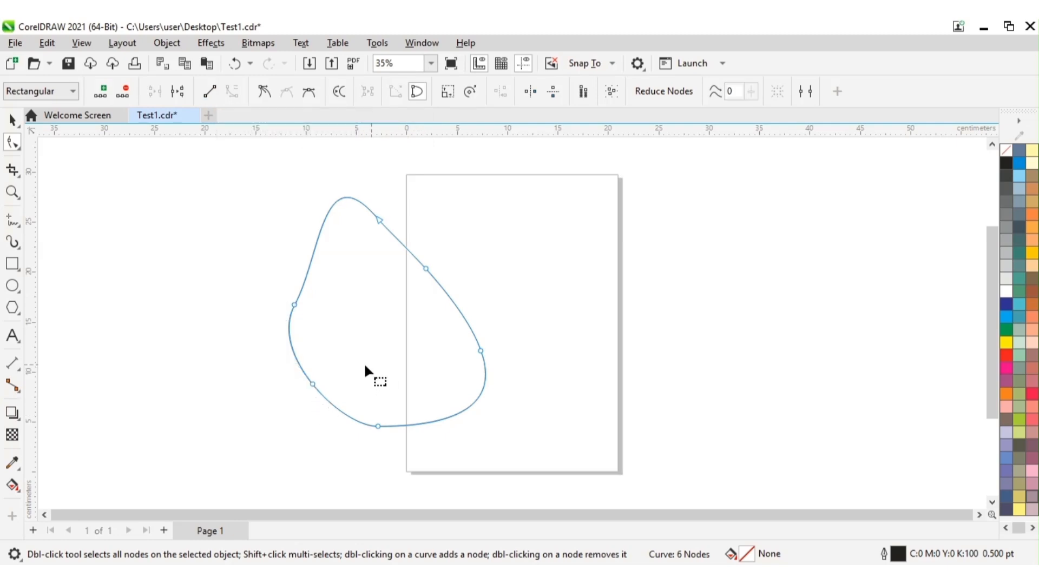
pyautogui.click(312, 383)
pyautogui.click(212, 98)
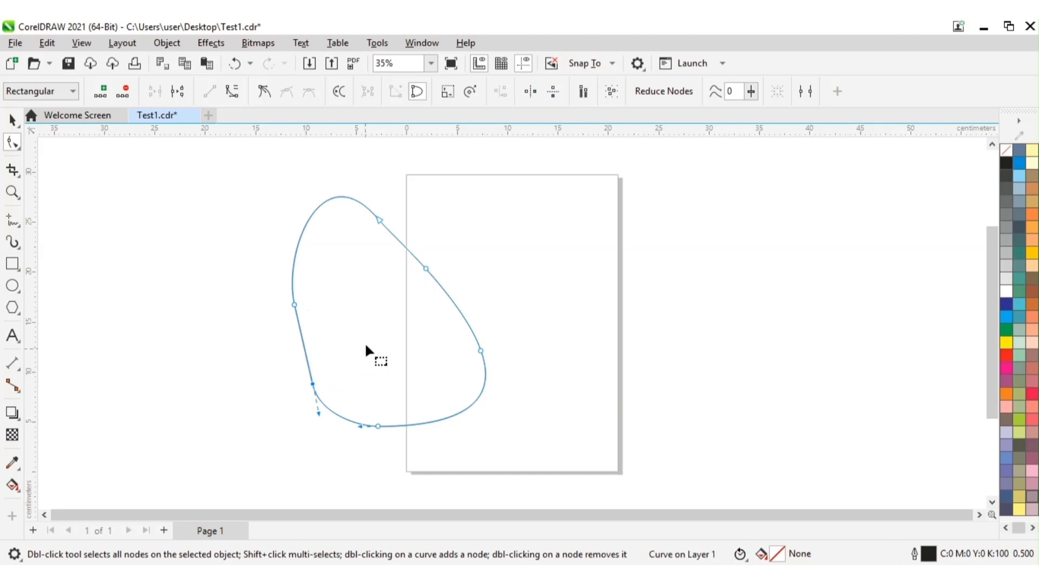
# Select the two nodes on the curve's right side together and convert their segments to straight lines
pyautogui.click(519, 280)
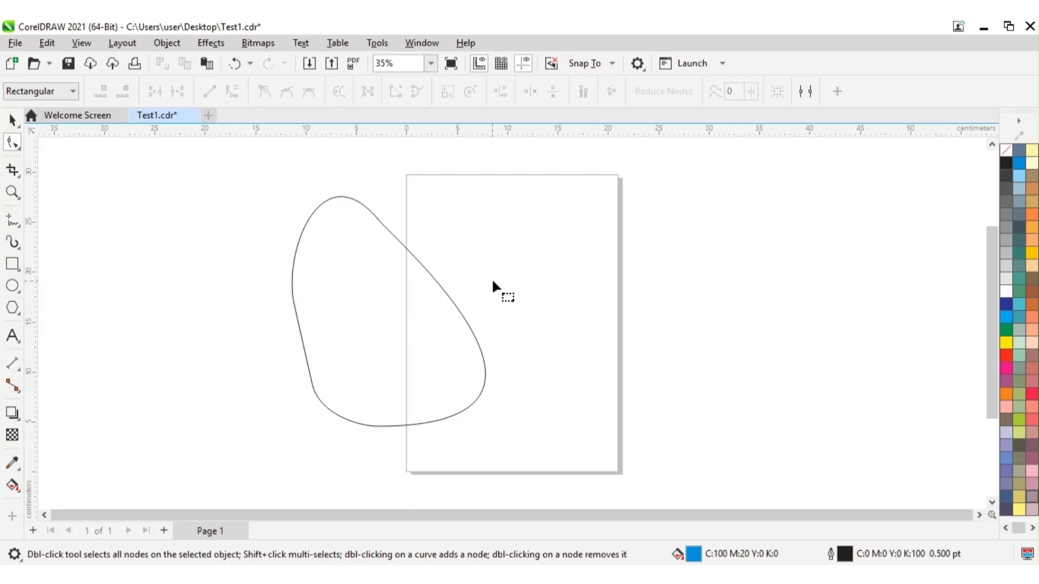
pyautogui.click(397, 231)
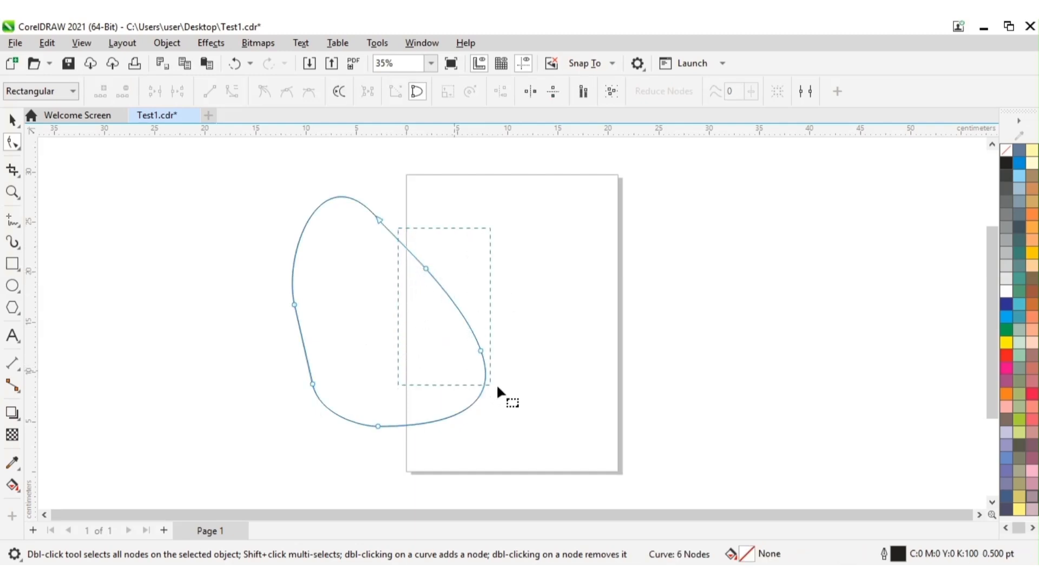
pyautogui.moveTo(497, 386); pyautogui.dragTo(569, 383)
pyautogui.moveTo(568, 382); pyautogui.dragTo(568, 380)
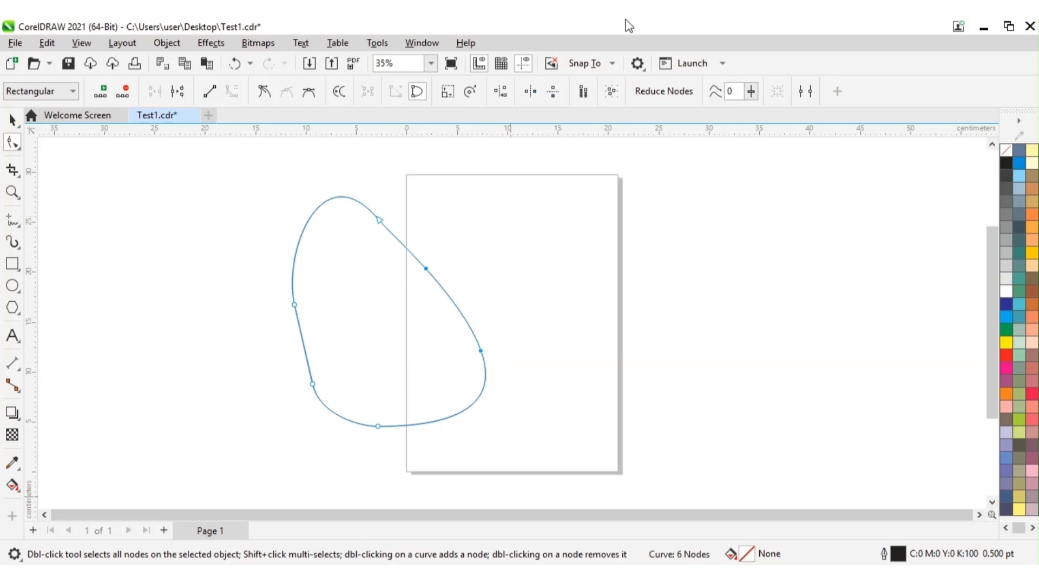
pyautogui.click(210, 92)
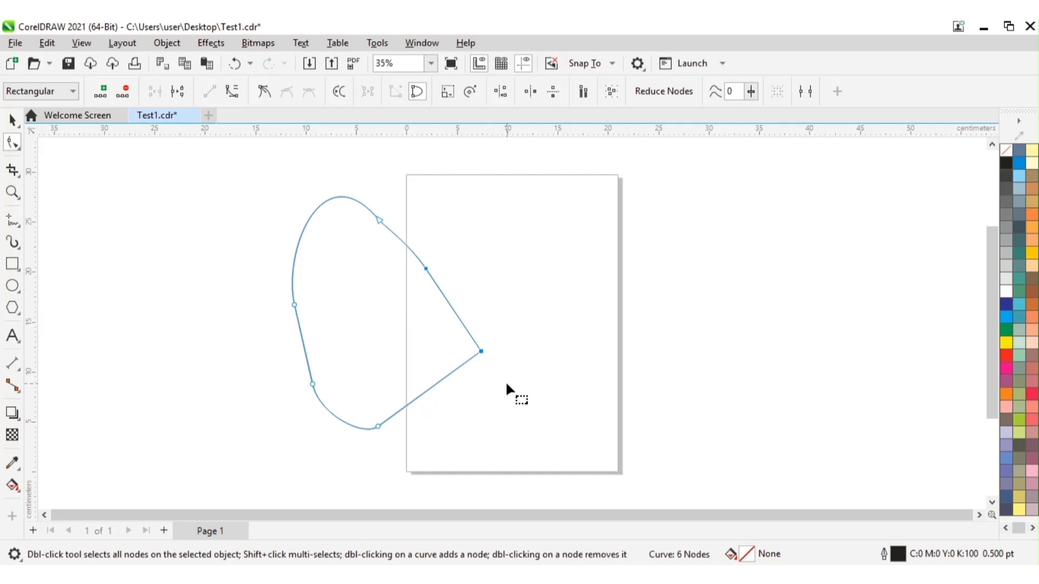
# Convert the segment between the right corner node and the bottom node back to a curve and bend it into a gentle S shape
pyautogui.click(496, 406)
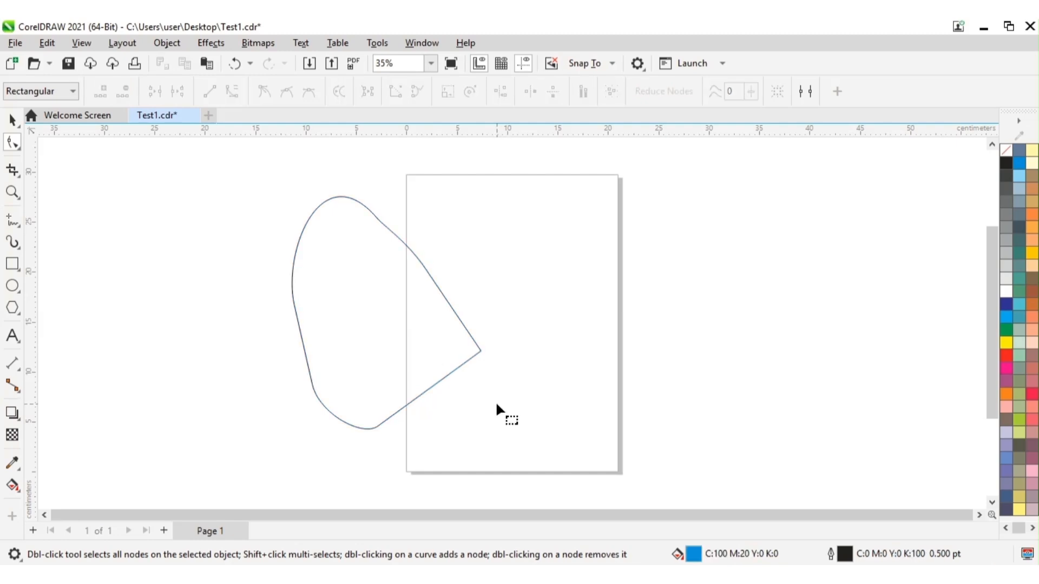
pyautogui.click(478, 354)
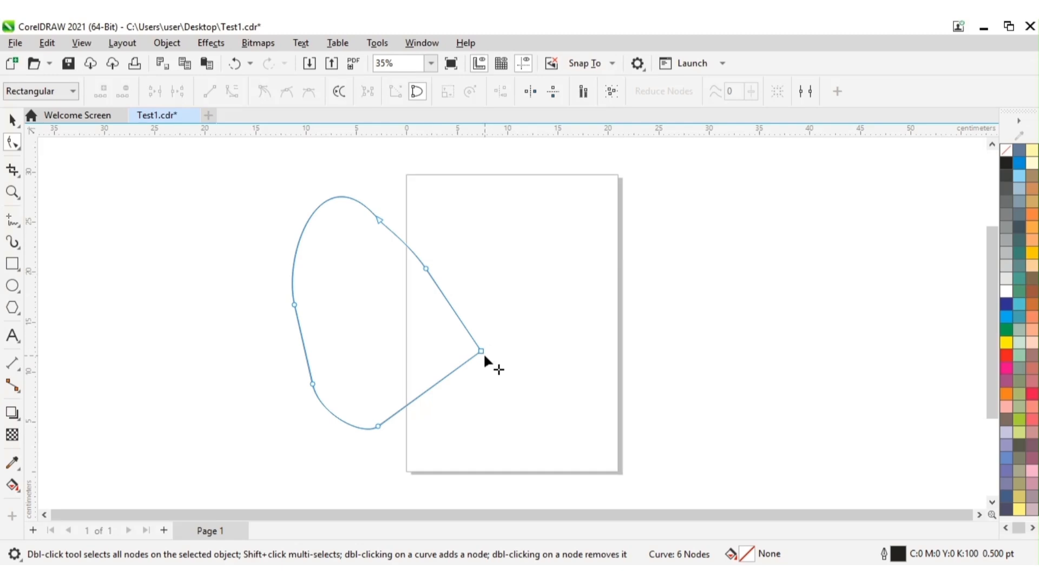
pyautogui.click(482, 352)
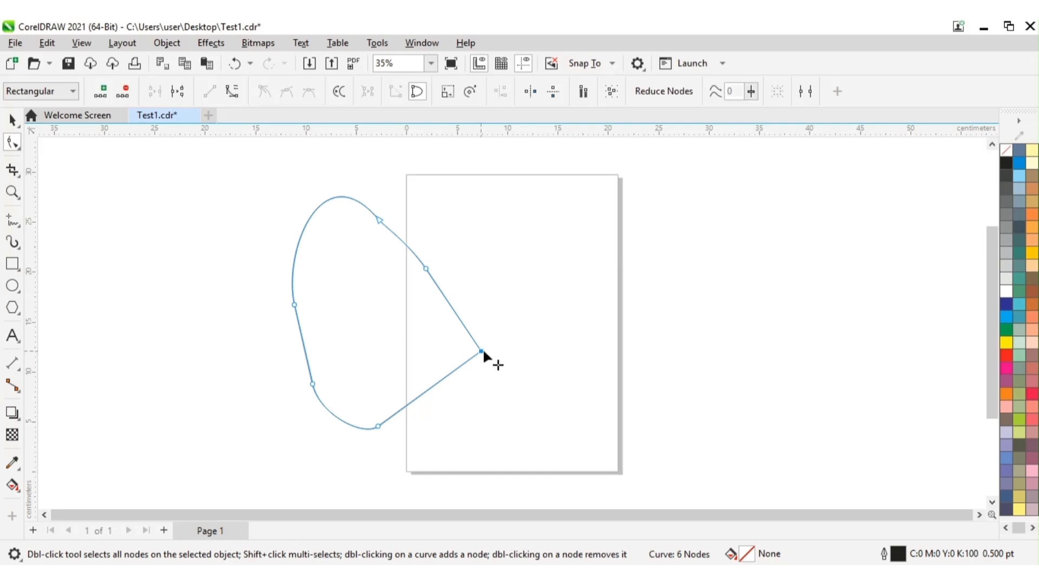
pyautogui.click(232, 92)
pyautogui.moveTo(412, 403); pyautogui.dragTo(434, 357)
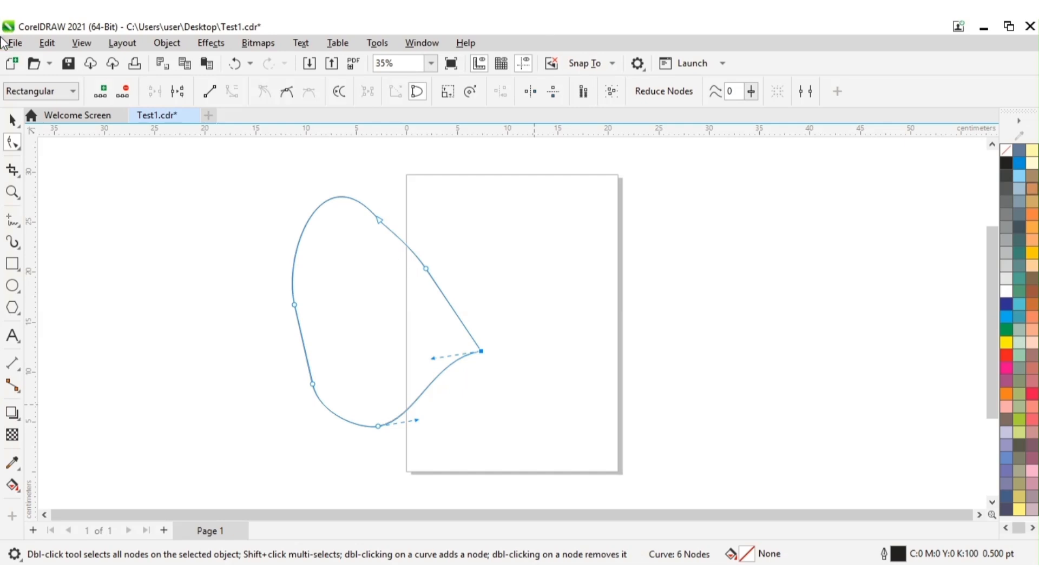
# Delete the curve and draw an unfilled five-sided polygon about 13.4 × 13.8 cm over the page's upper left edge
pyautogui.click(13, 119)
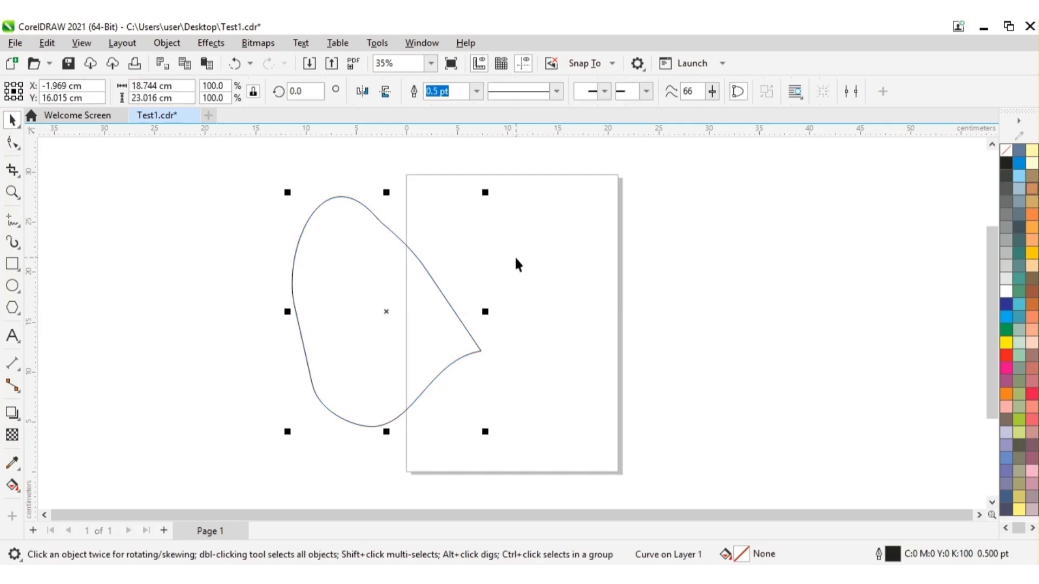
pyautogui.press('Delete')
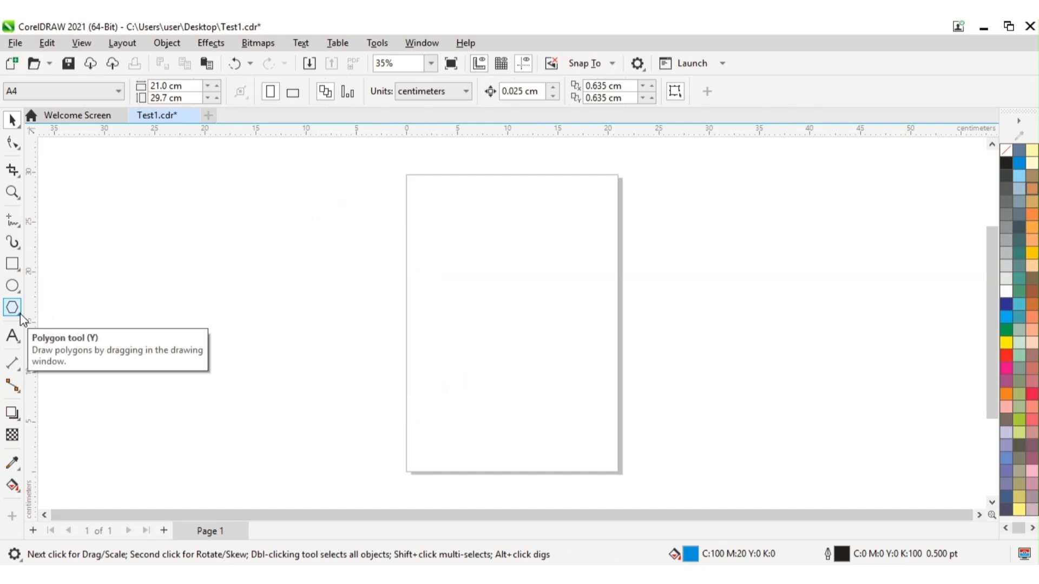
pyautogui.click(21, 313)
pyautogui.click(69, 307)
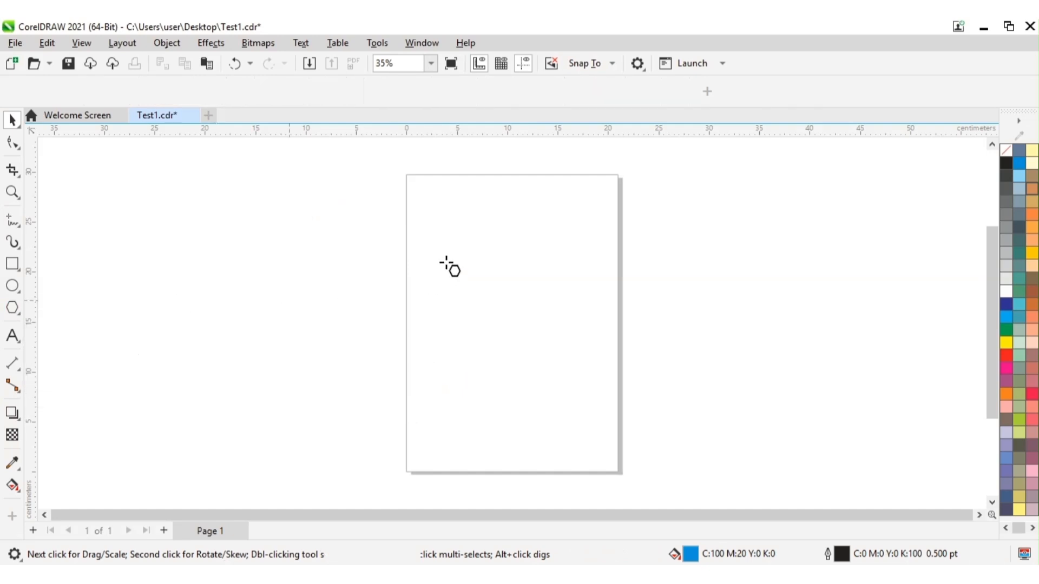
pyautogui.moveTo(446, 260); pyautogui.dragTo(467, 329)
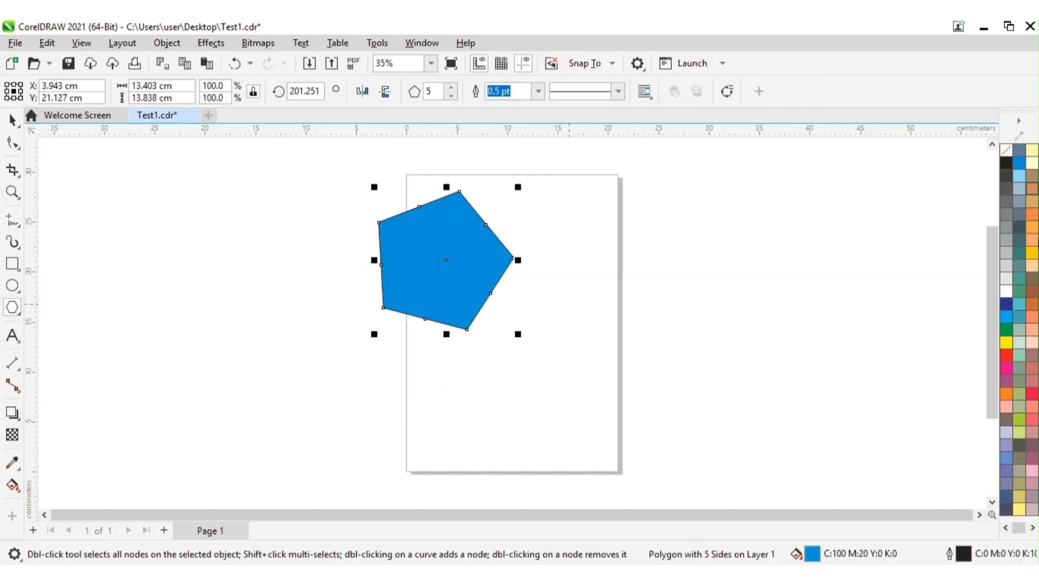
pyautogui.click(1006, 150)
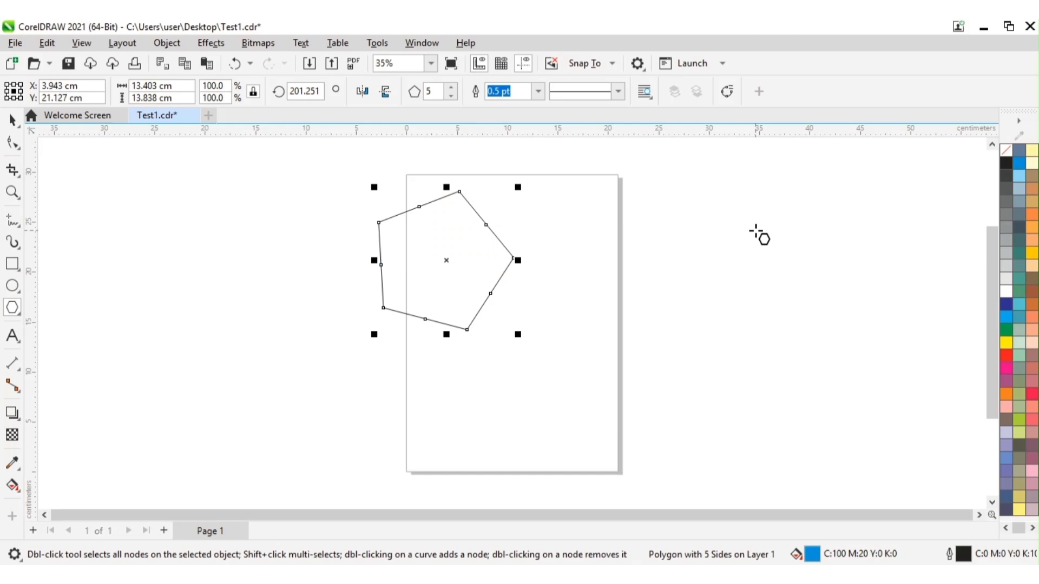
# Pull the midpoint node of the polygon's upper-left edge slightly inward with the Shape tool and undo the move
pyautogui.click(13, 143)
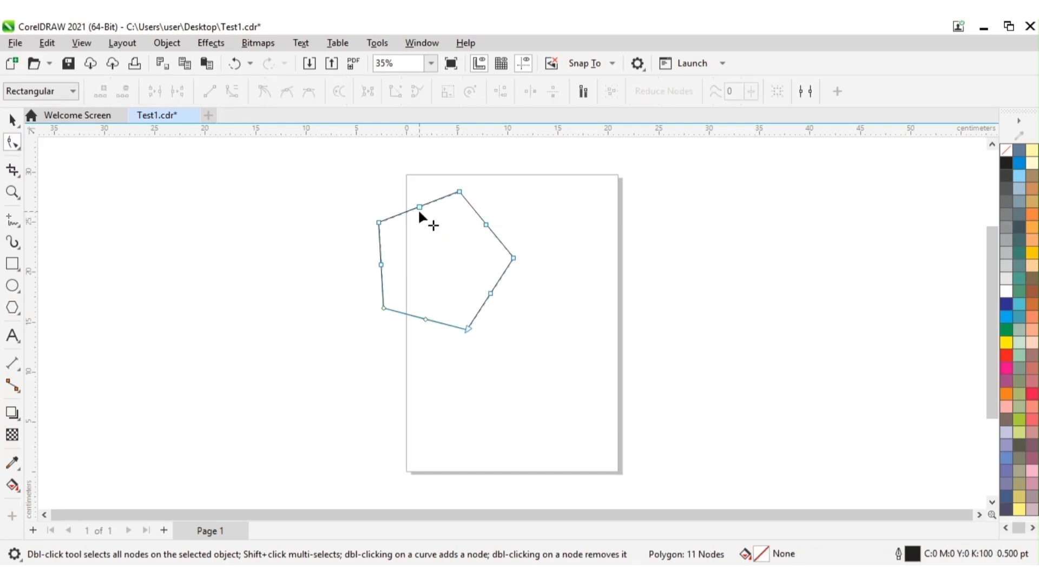
pyautogui.moveTo(419, 207); pyautogui.dragTo(411, 214)
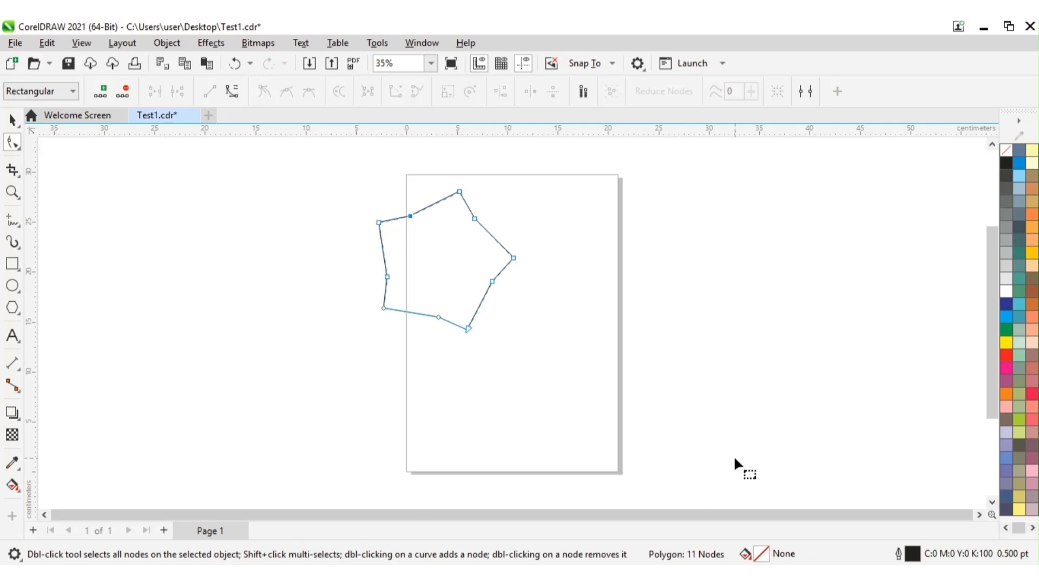
pyautogui.hotkey('ctrl', 'z')
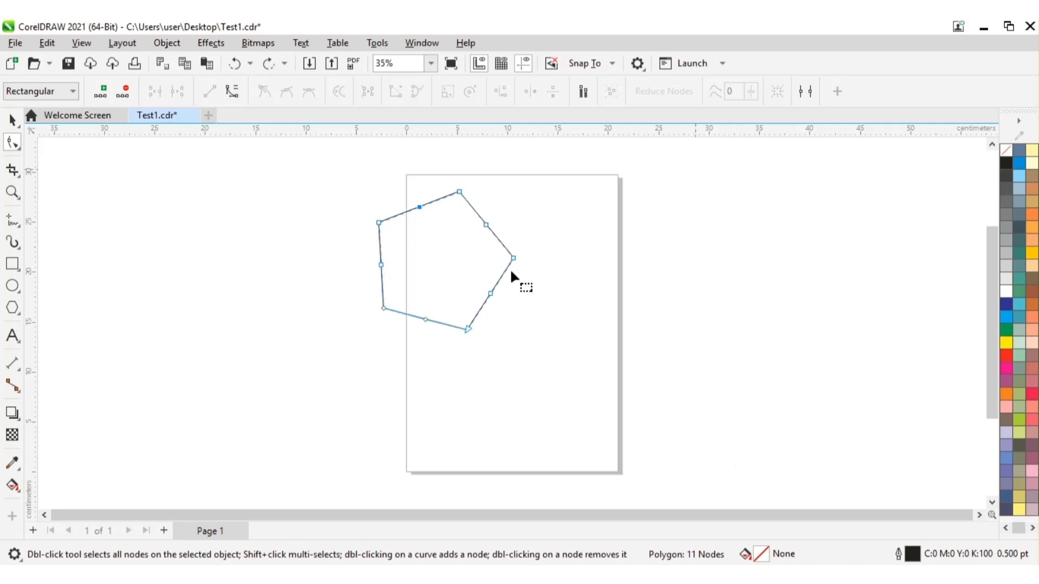
pyautogui.click(627, 294)
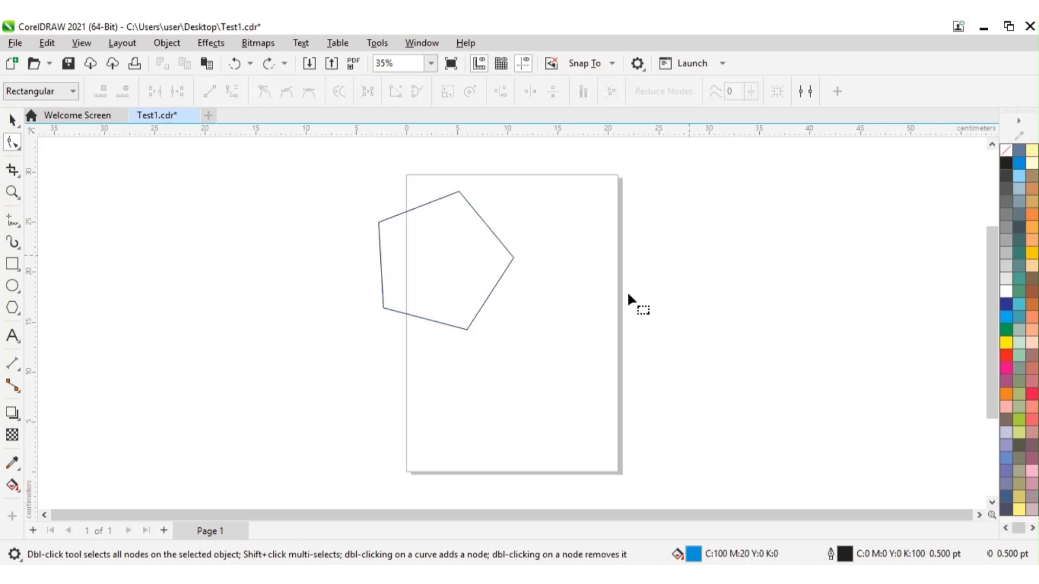
# Pull the polygon's edge midpoints far outward and its corner nodes inward to form a five-pointed star with narrow arms
pyautogui.click(442, 249)
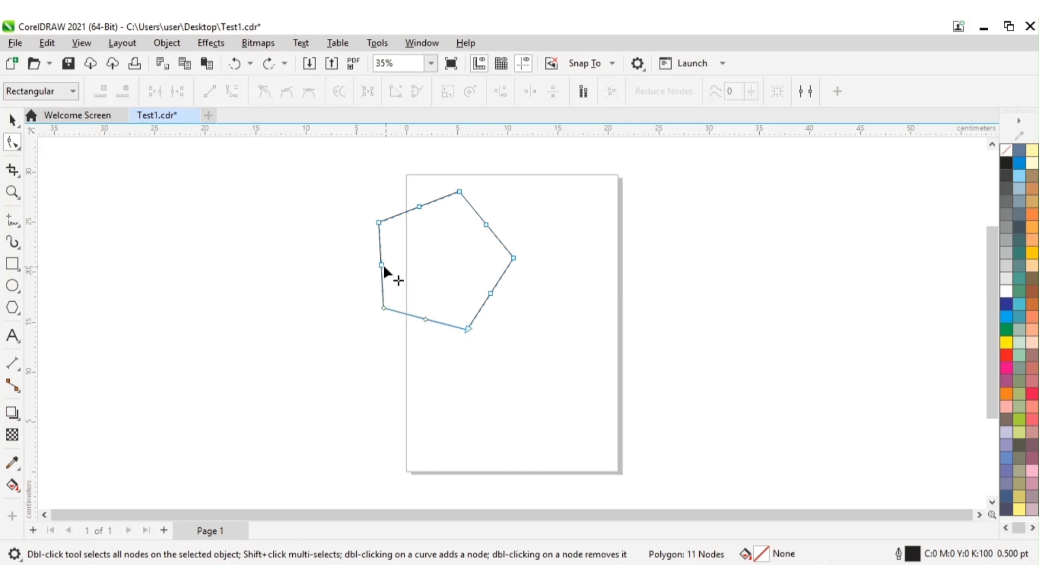
pyautogui.moveTo(382, 265); pyautogui.dragTo(335, 274)
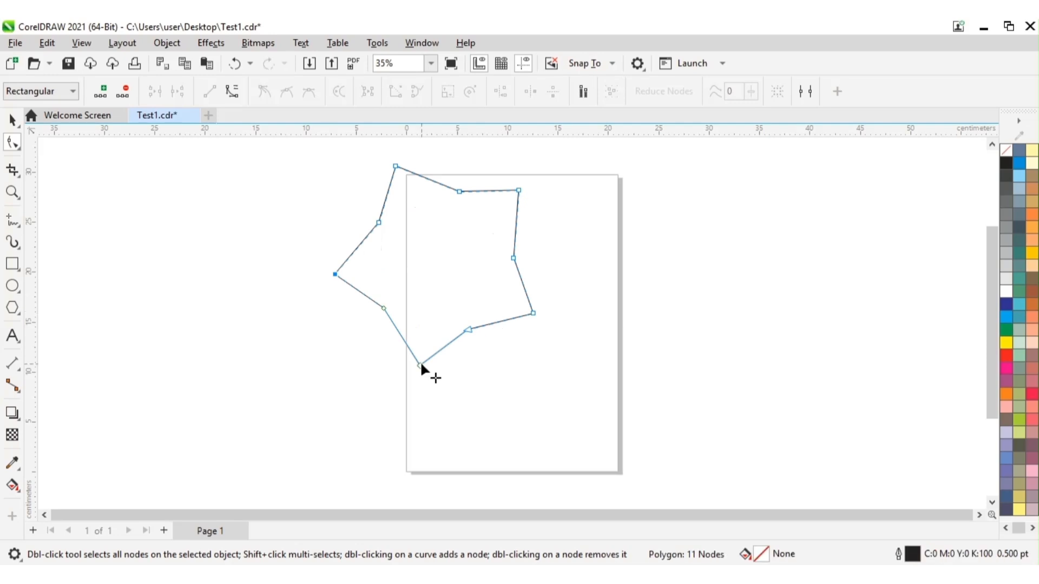
pyautogui.moveTo(420, 365); pyautogui.dragTo(420, 390)
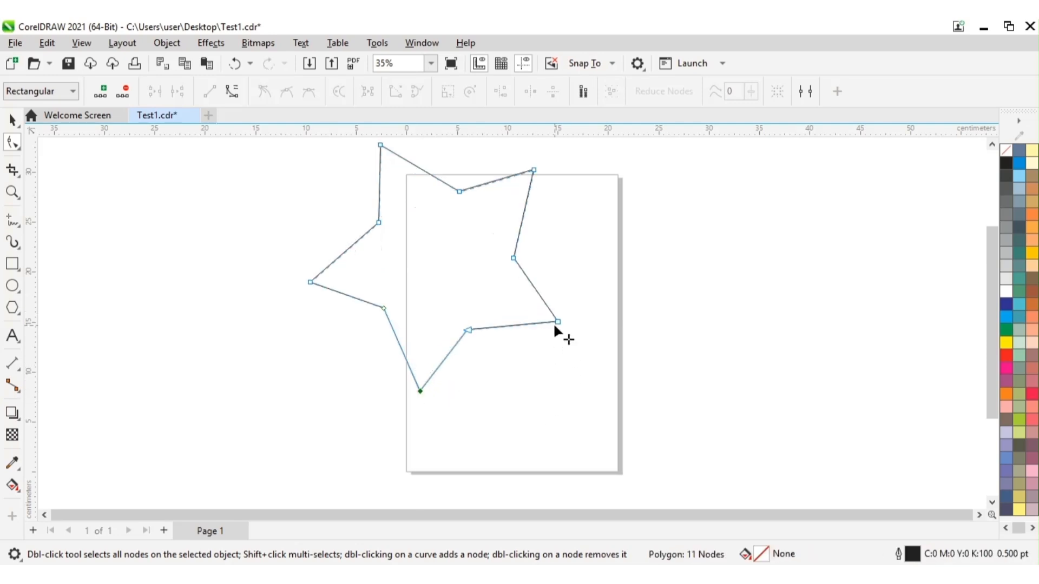
pyautogui.moveTo(557, 322); pyautogui.dragTo(606, 341)
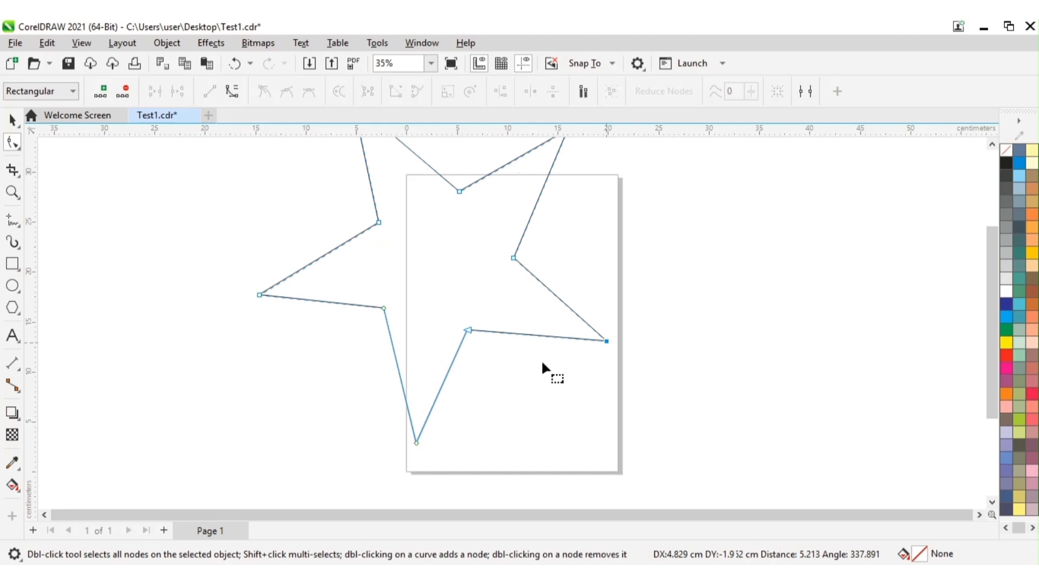
pyautogui.click(513, 259)
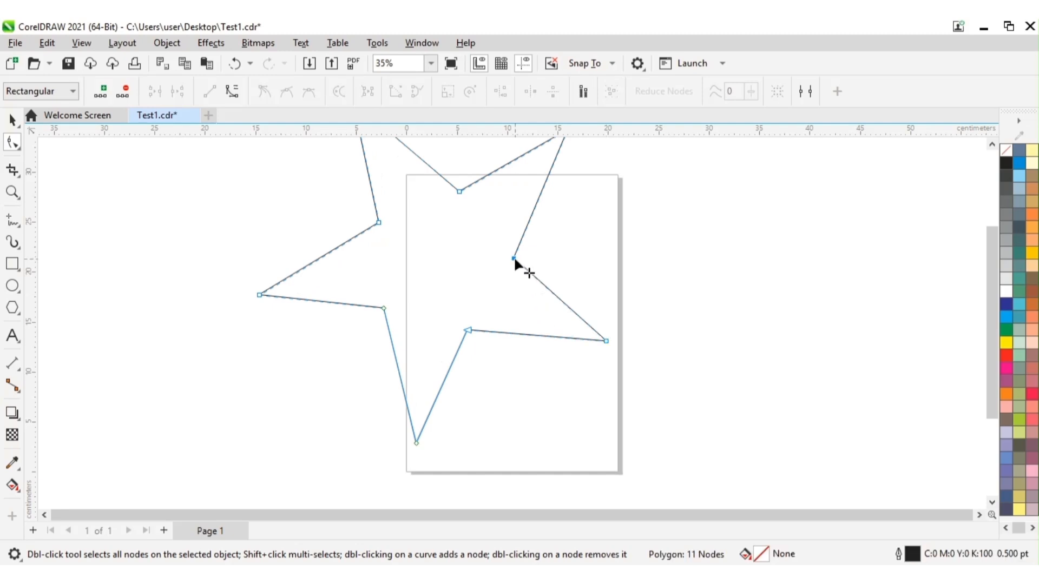
pyautogui.moveTo(514, 259); pyautogui.dragTo(496, 277)
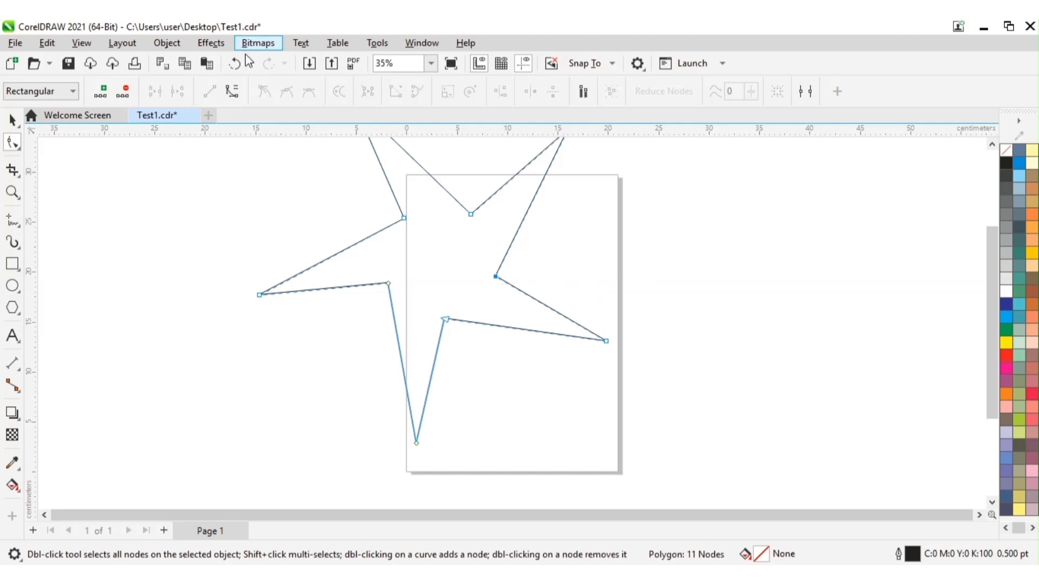
# Convert the segment above the star's right inner node to an S-shaped curve using both handles, and turn it back into a straight line
pyautogui.click(232, 92)
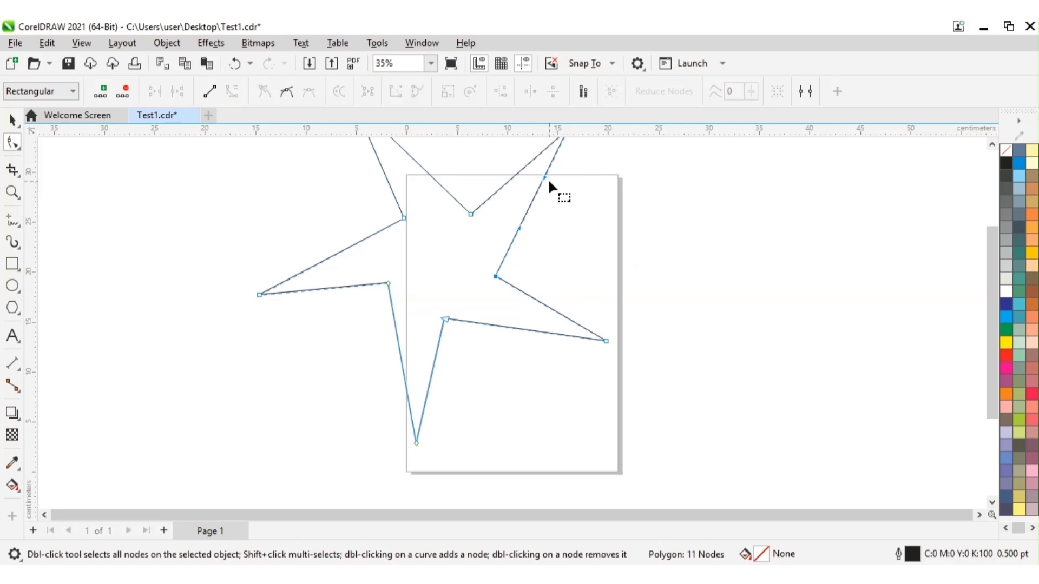
pyautogui.moveTo(543, 175); pyautogui.dragTo(502, 223)
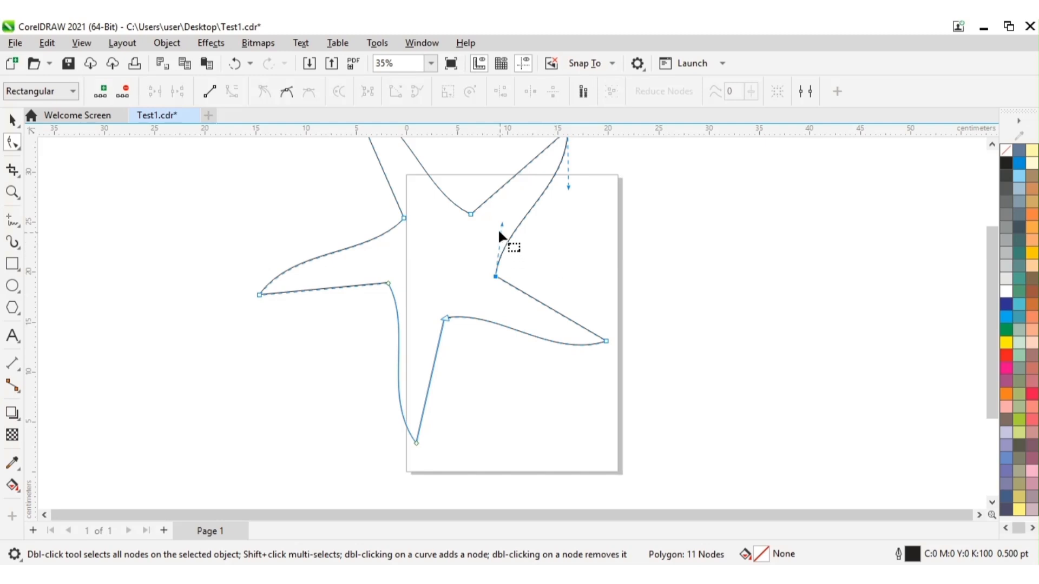
pyautogui.moveTo(501, 225); pyautogui.dragTo(482, 223)
pyautogui.moveTo(568, 190); pyautogui.dragTo(587, 188)
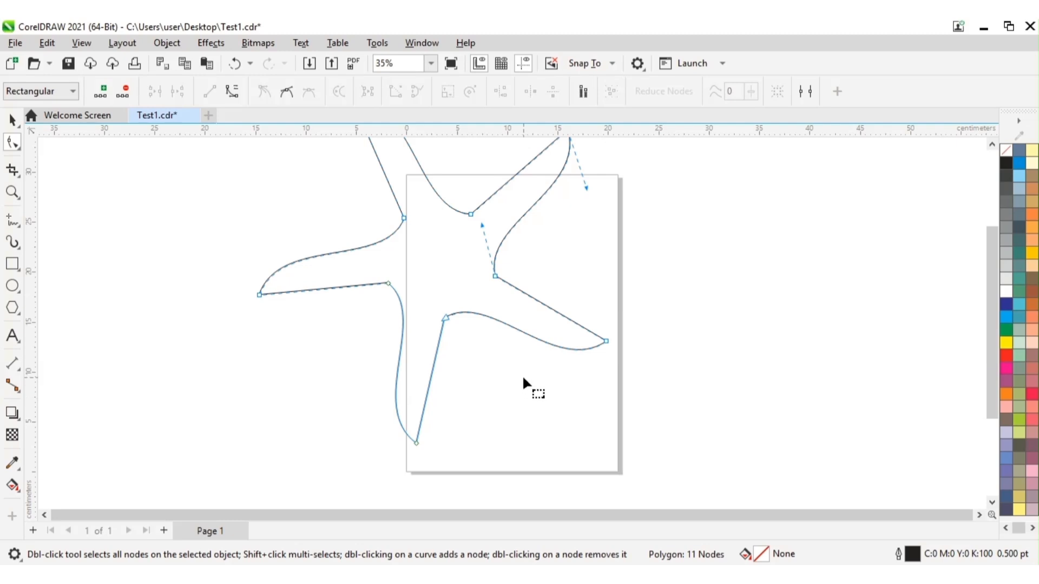
pyautogui.click(495, 276)
pyautogui.click(211, 93)
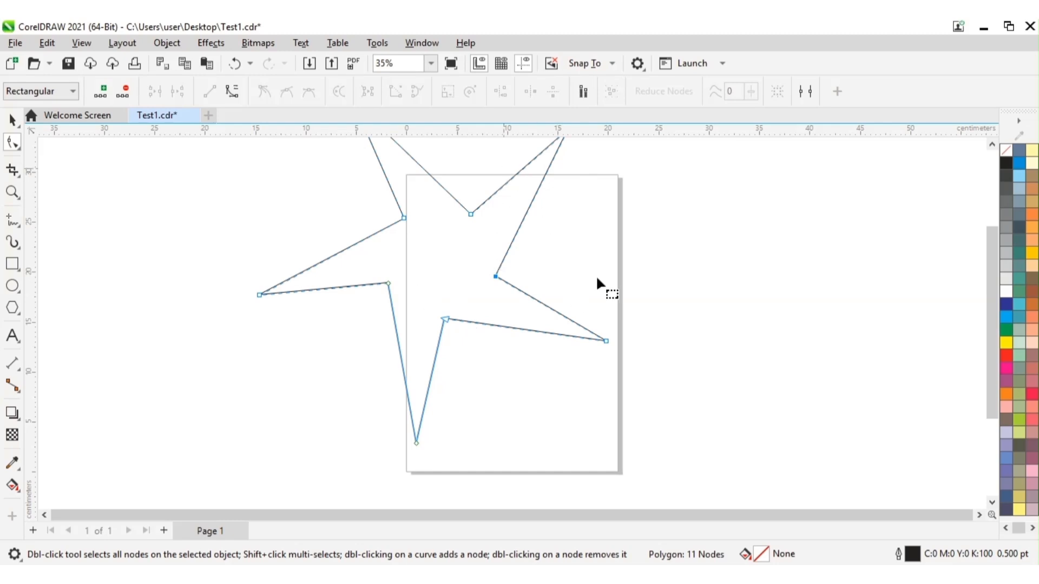
# Curve the same segment again with its lower handle bent outward and upper handle inward, and convert it back to a straight line
pyautogui.click(992, 145)
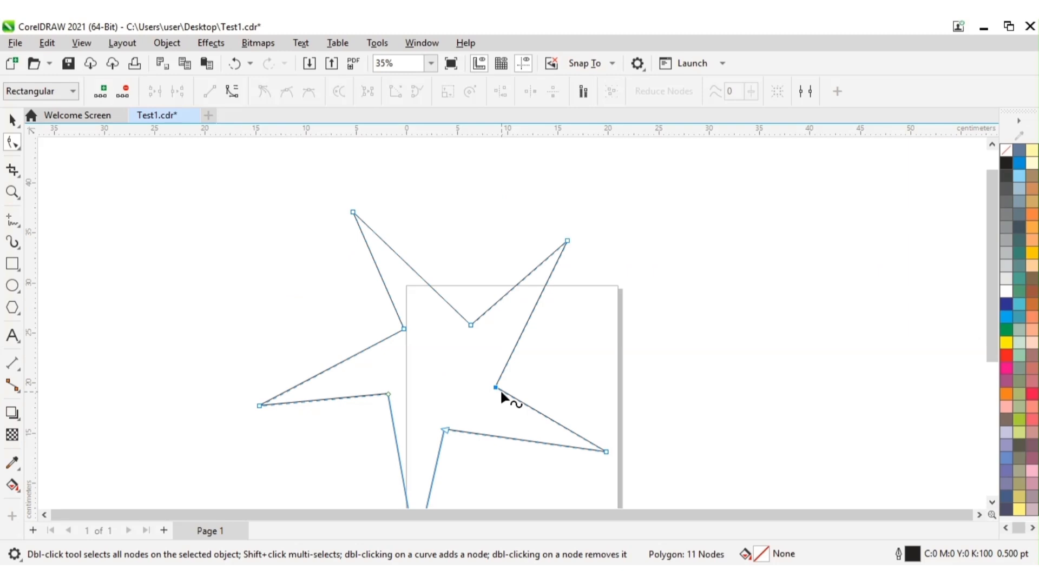
pyautogui.click(232, 91)
pyautogui.moveTo(519, 336); pyautogui.dragTo(537, 356)
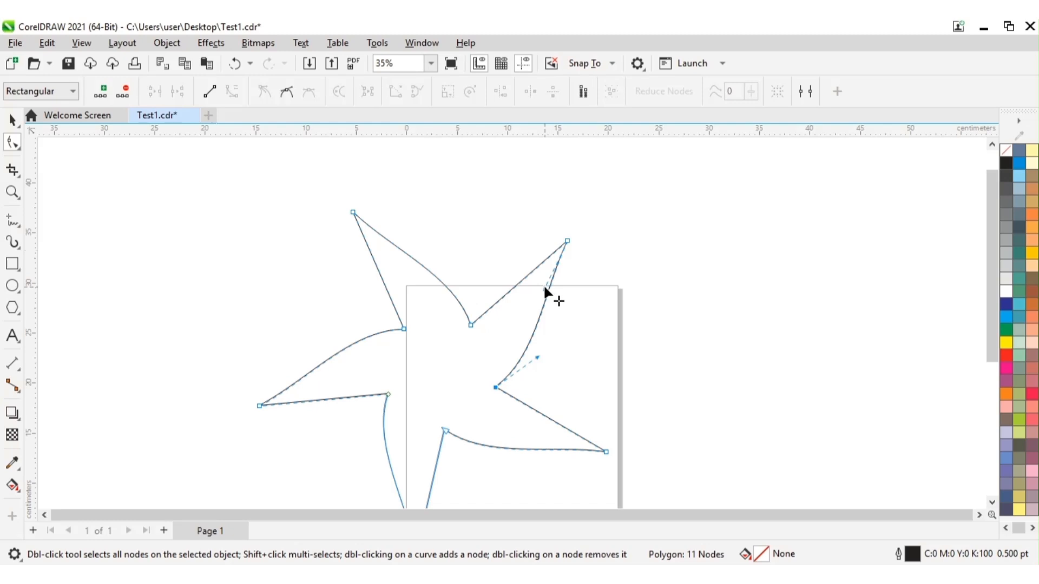
pyautogui.moveTo(544, 288); pyautogui.dragTo(516, 272)
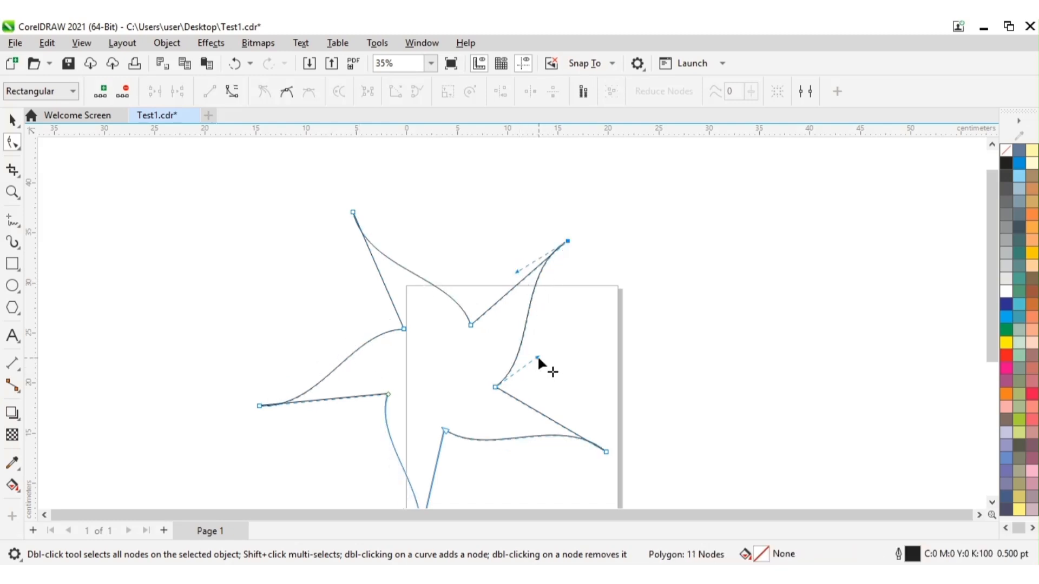
pyautogui.moveTo(538, 357); pyautogui.dragTo(553, 371)
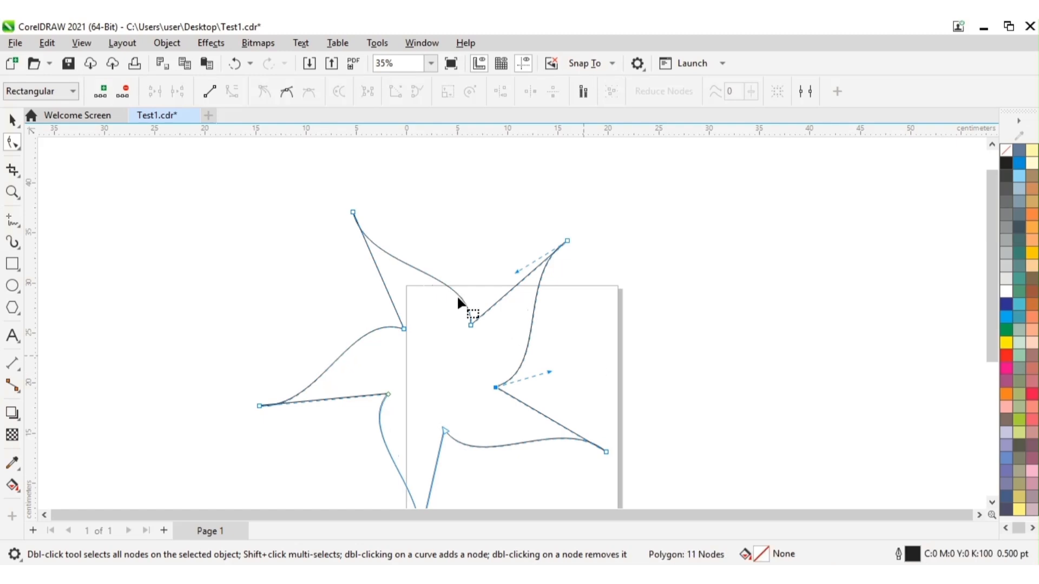
pyautogui.click(211, 92)
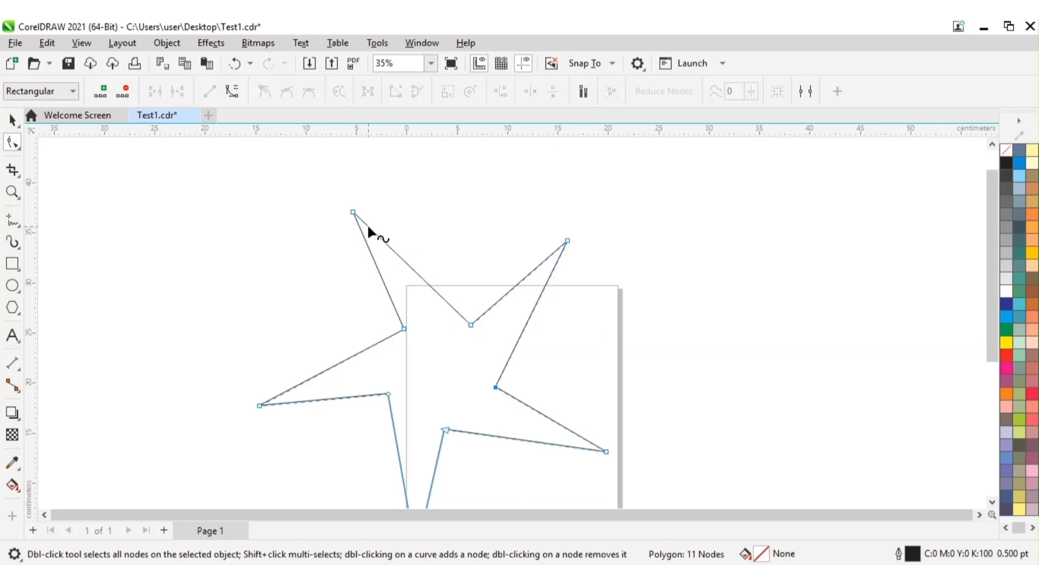
# Add nodes twice from the star's right inner node to subdivide the straight segment up to the upper-right tip
pyautogui.click(102, 93)
pyautogui.click(101, 92)
pyautogui.click(549, 419)
pyautogui.click(609, 418)
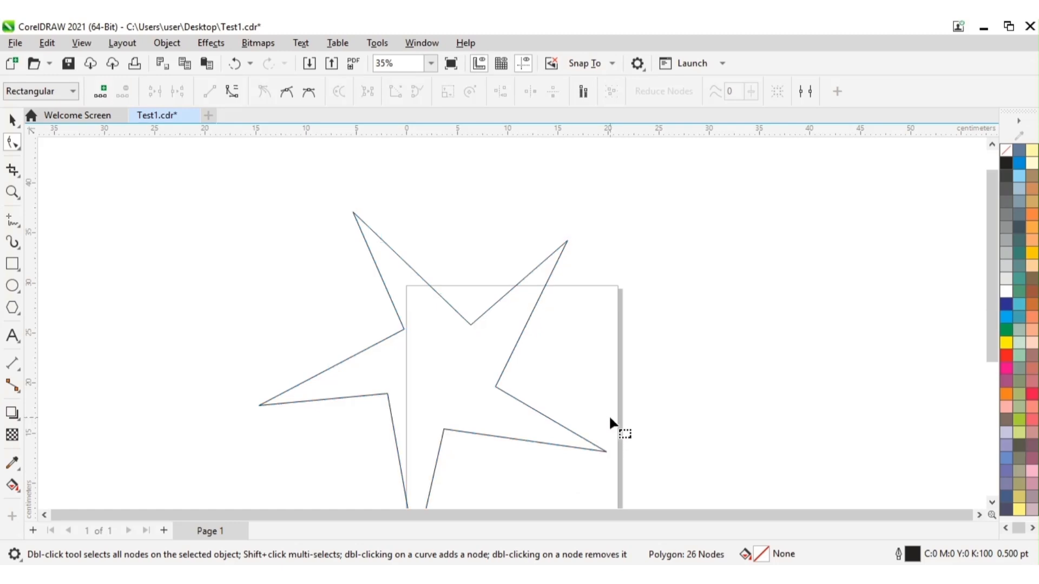
# Add a node on the upper edge of the star's lower-right arm and another on the right edge of its bottom arm
pyautogui.click(557, 420)
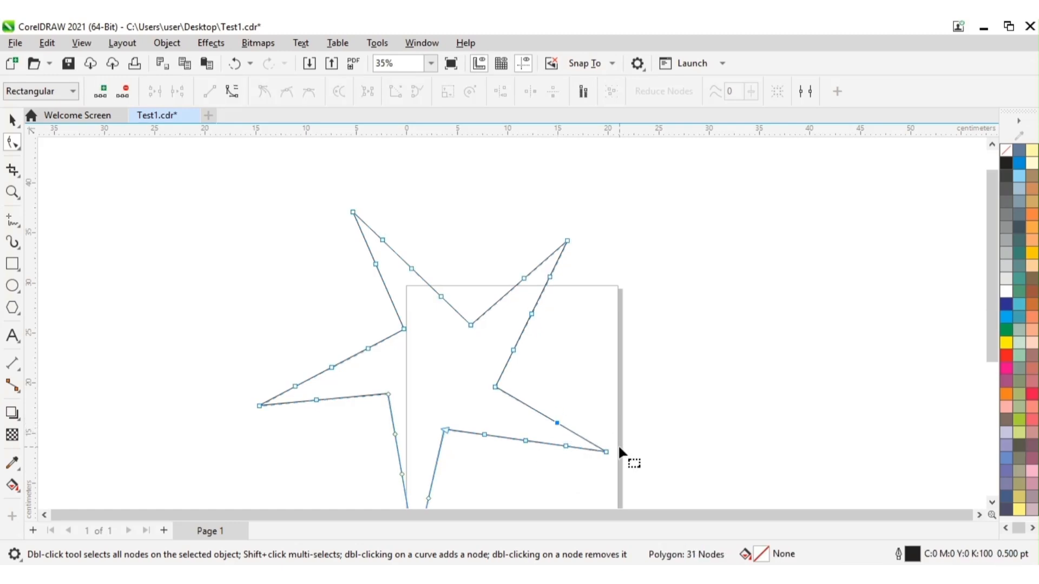
pyautogui.doubleClick(437, 459)
pyautogui.click(441, 296)
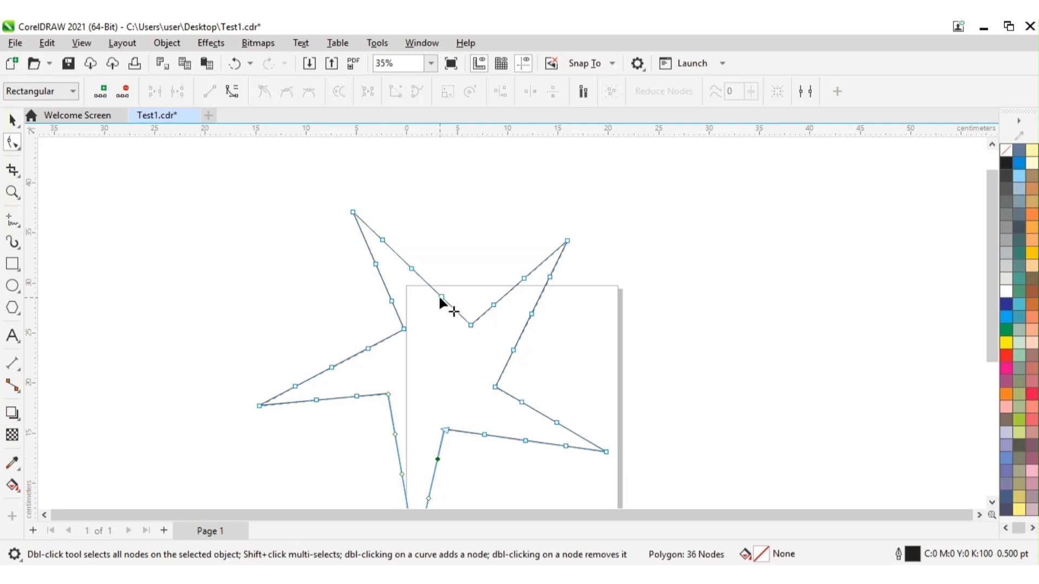
# Delete the star's selected side nodes, its upper-left tip node, and all remaining nodes on its lower-right arm outside the inner corners
pyautogui.click(123, 92)
pyautogui.click(353, 213)
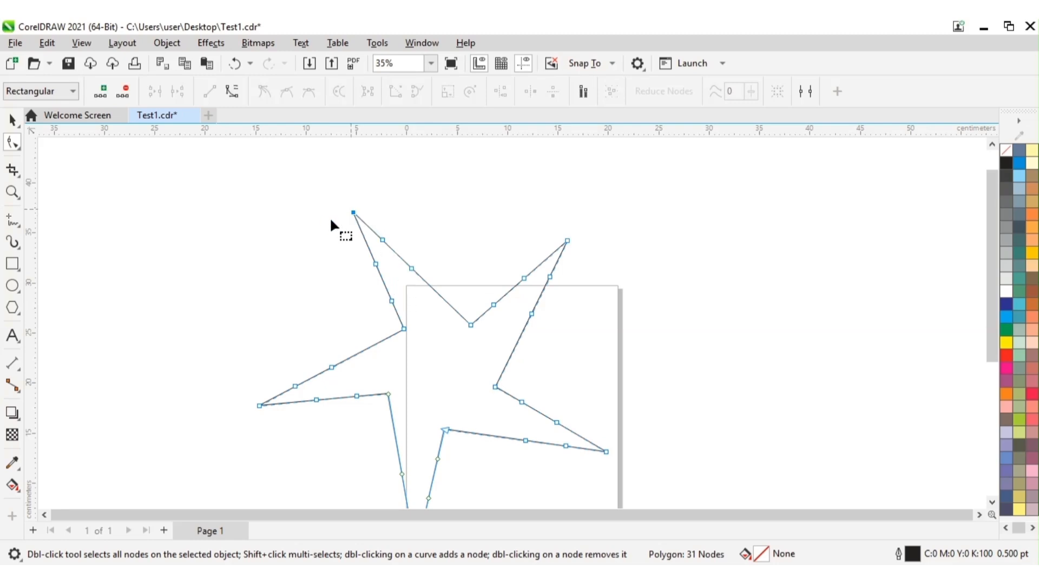
pyautogui.click(123, 93)
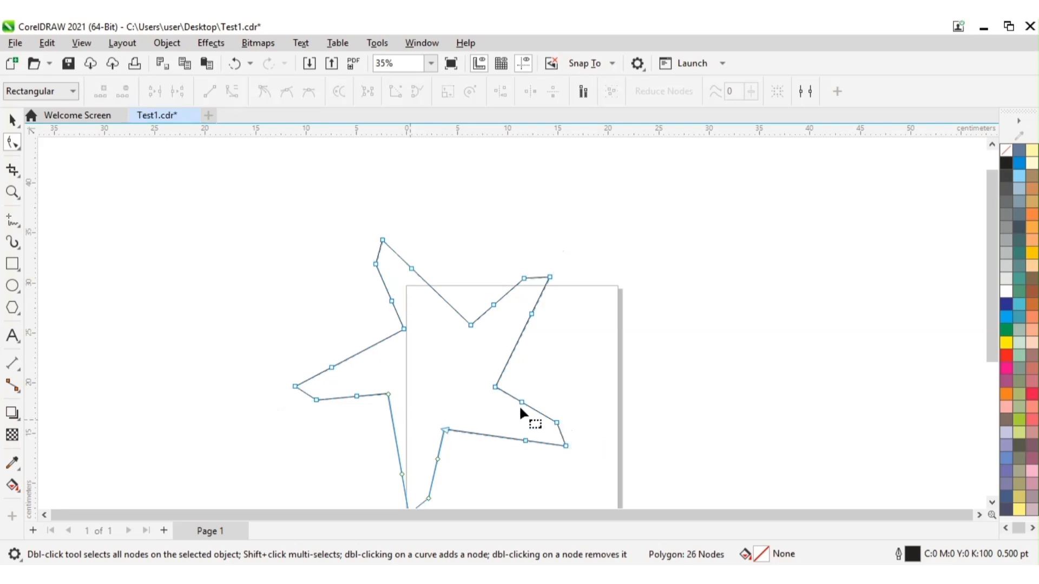
pyautogui.moveTo(511, 379); pyautogui.dragTo(609, 492)
pyautogui.press('Delete')
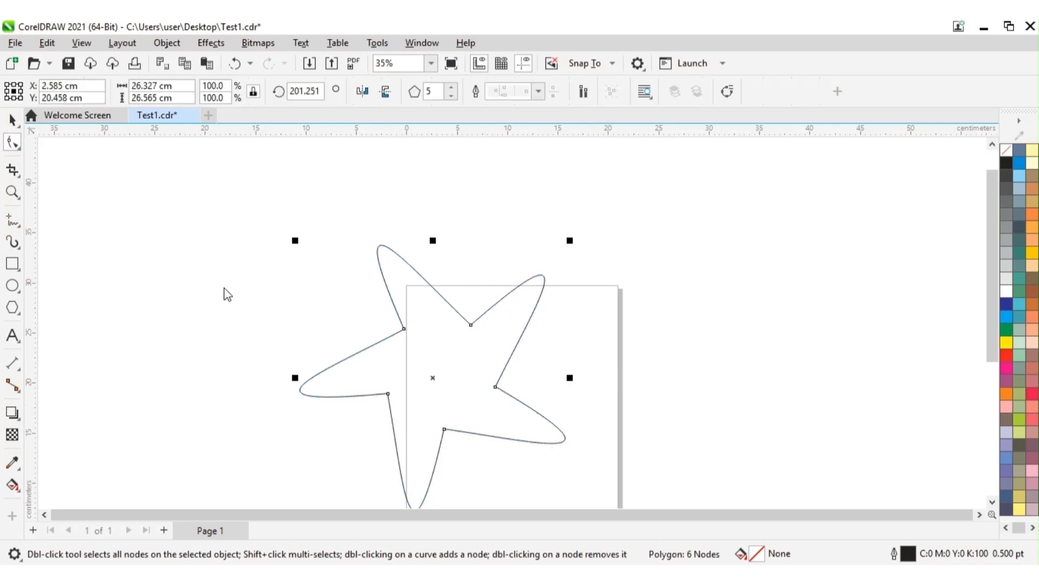
# Delete the whole rounded star from the drawing with the Pick tool
pyautogui.click(13, 119)
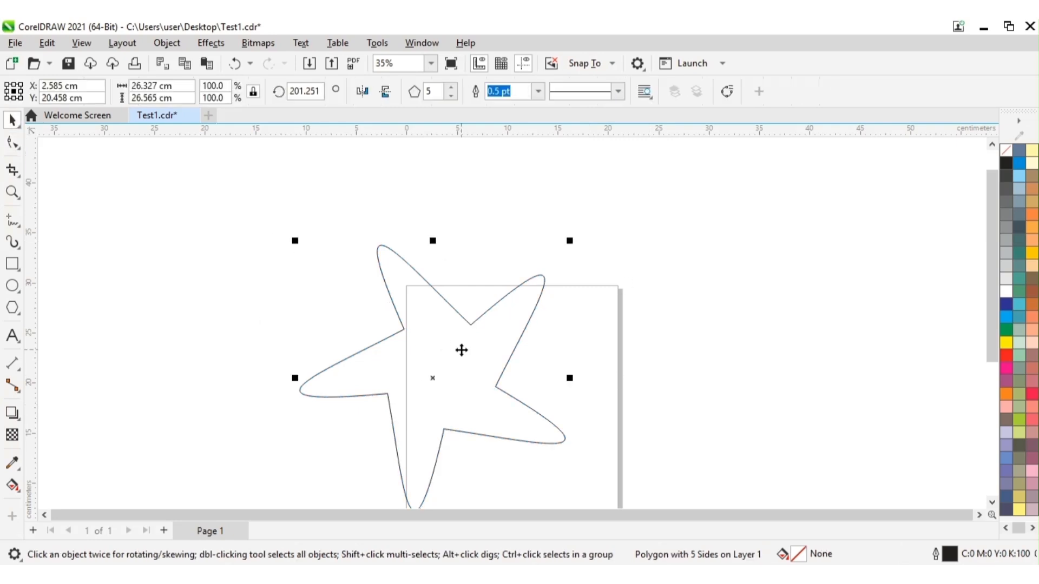
pyautogui.click(703, 412)
pyautogui.click(476, 406)
pyautogui.press('Delete')
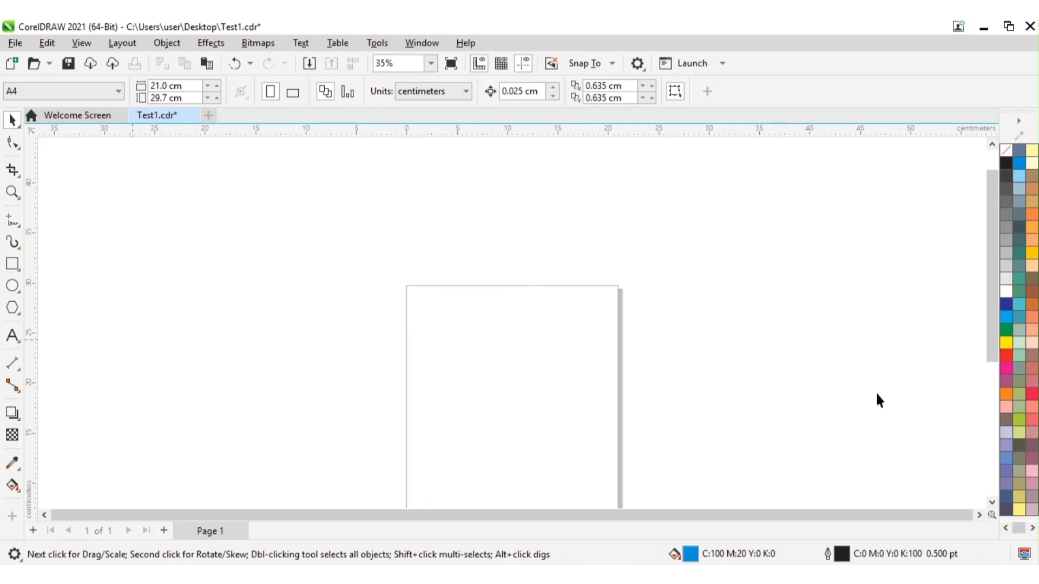
pyautogui.click(991, 502)
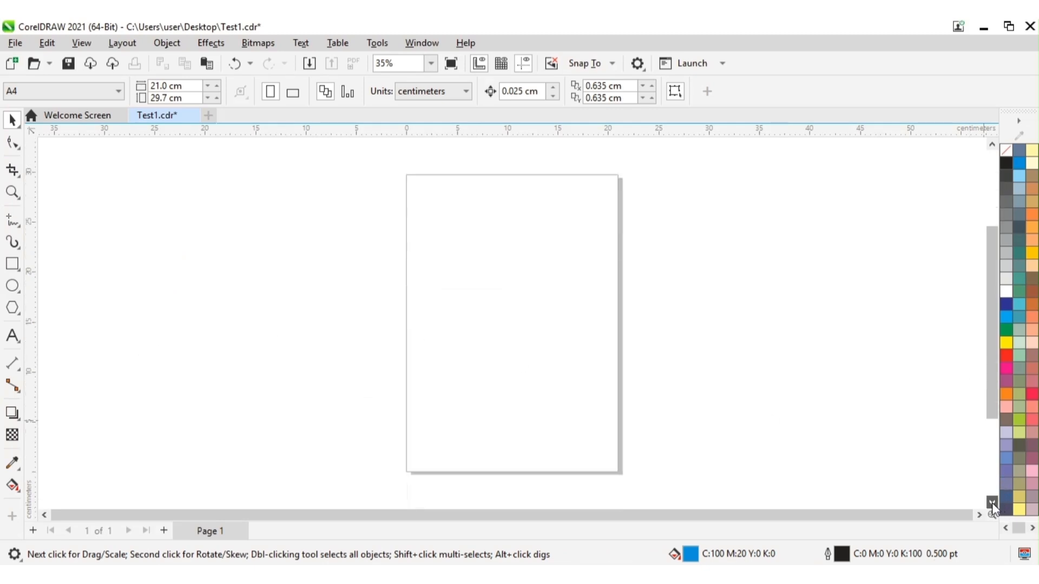
pyautogui.click(20, 315)
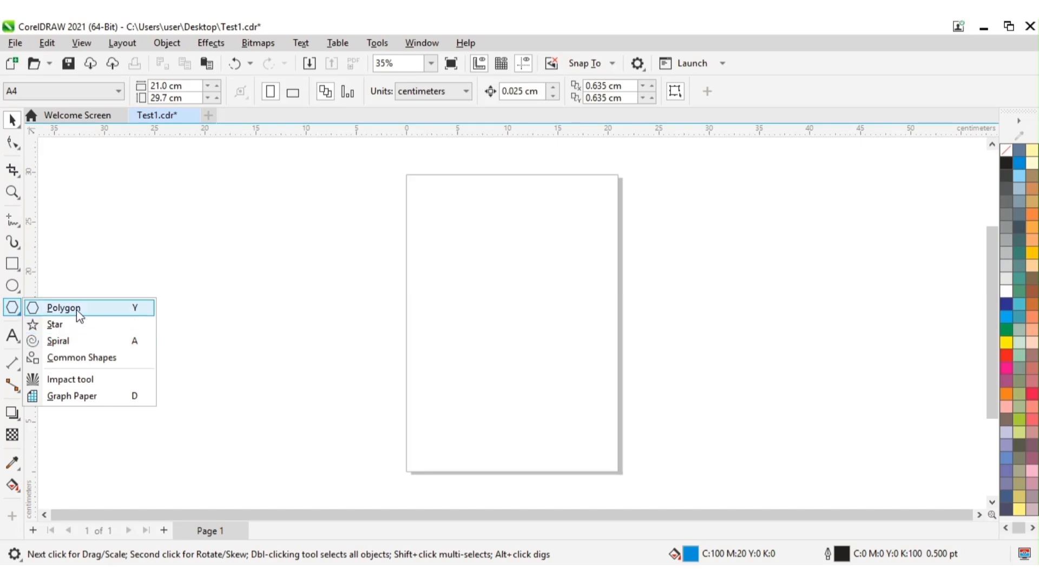
pyautogui.click(262, 423)
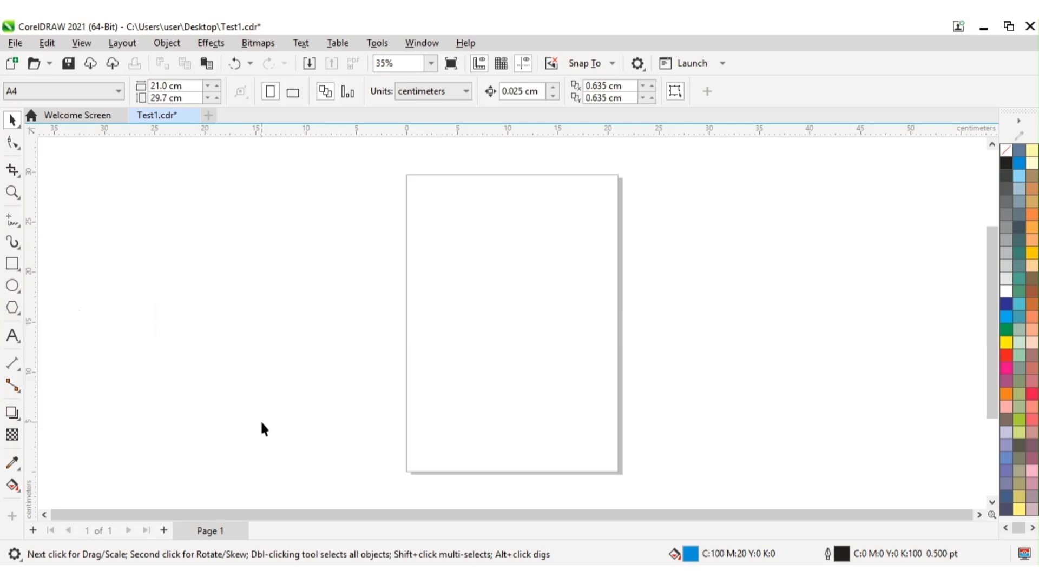
# Start artistic text in the empty area beside the page with the two lines "I am so happy today." and "Happy Diwali"
pyautogui.click(19, 345)
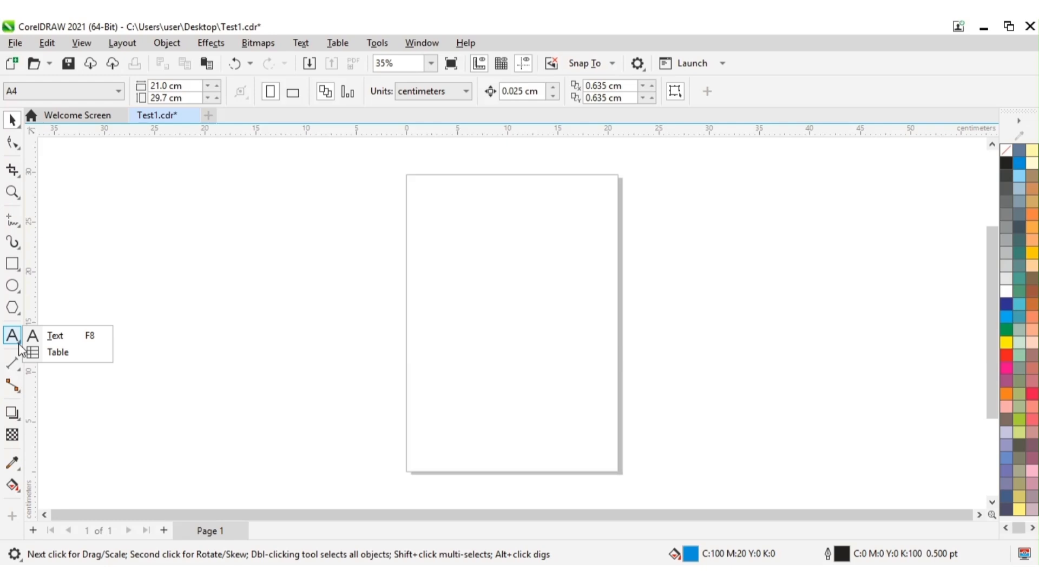
pyautogui.click(59, 337)
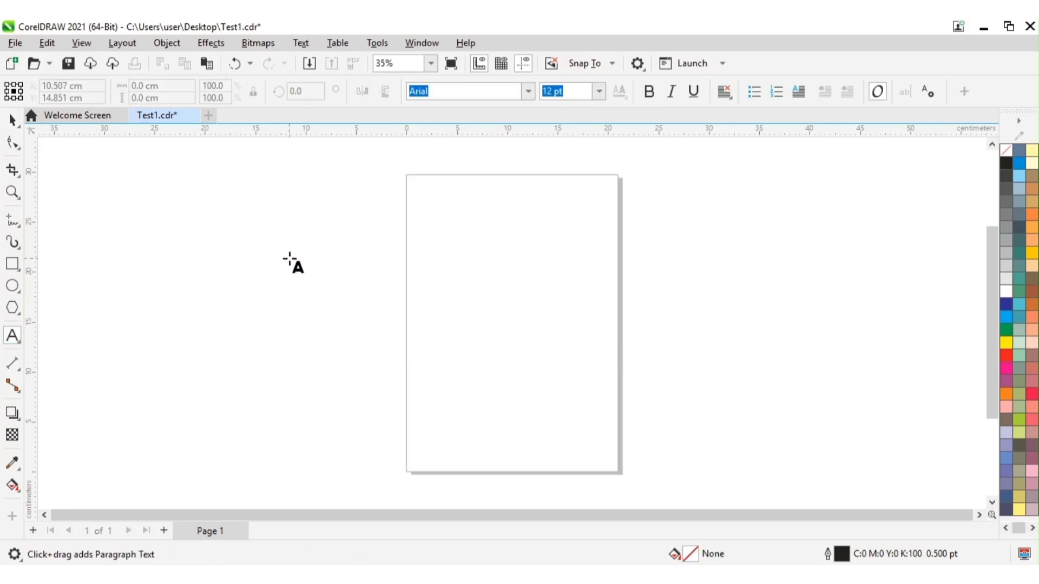
pyautogui.click(362, 276)
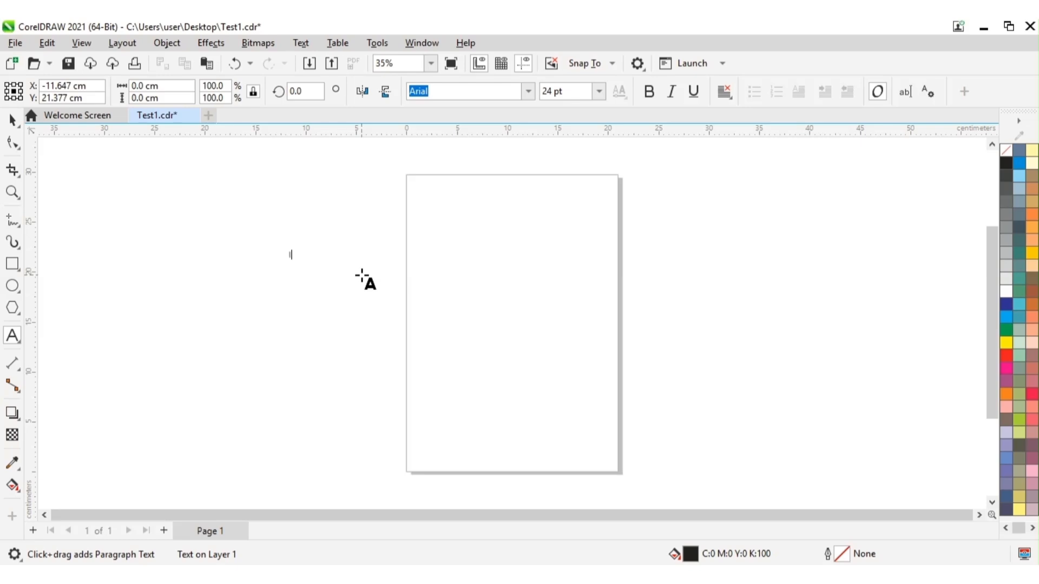
pyautogui.write('I am so hap')
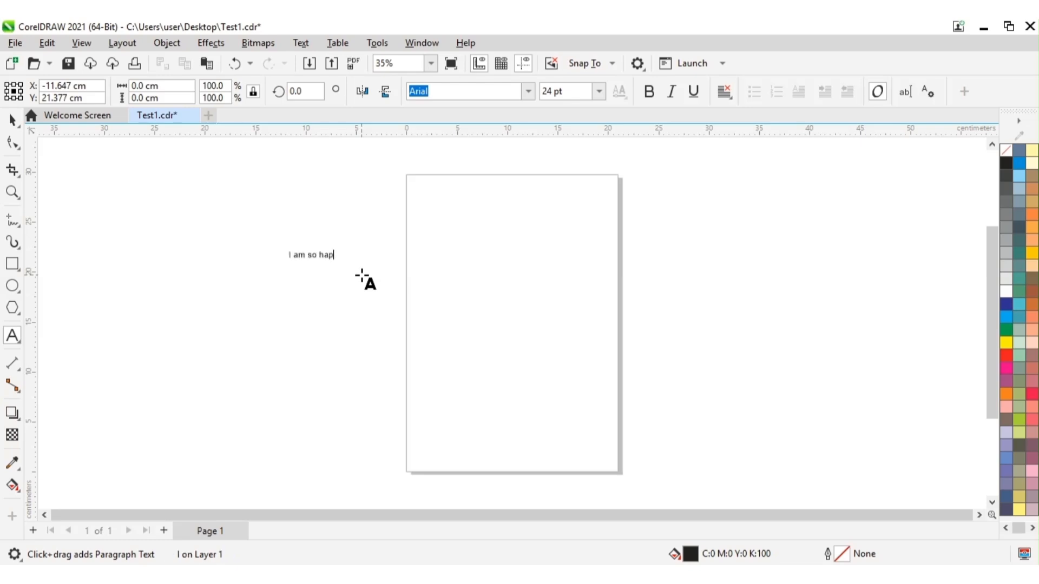
pyautogui.write('py today')
pyautogui.write('Happ')
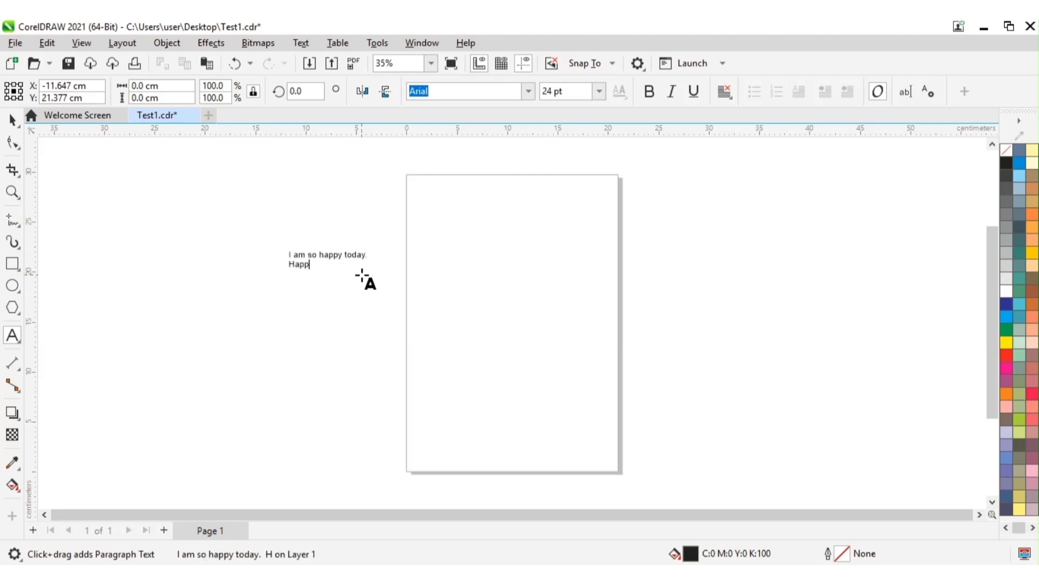
pyautogui.write('y Diwali ')
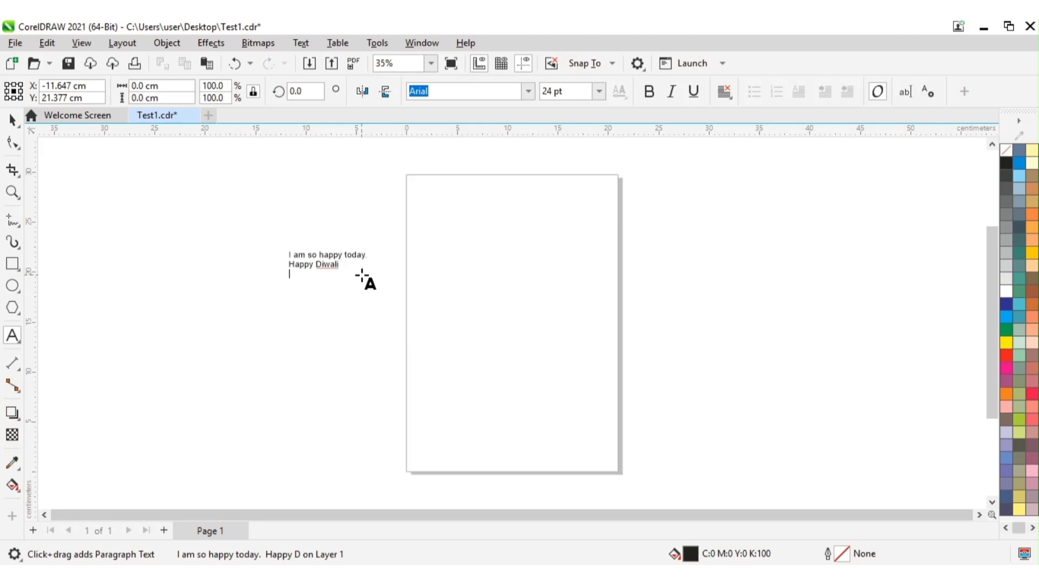
# Add the lines "Hello friends" and "Thank you so much", and scale the whole text up to about 43 pt
pyautogui.write('Hello f')
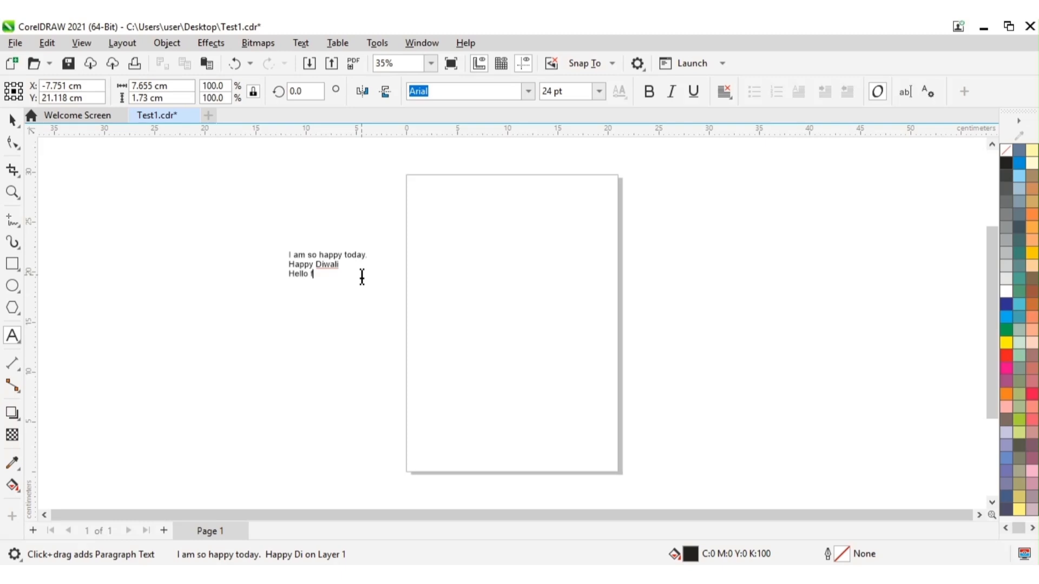
pyautogui.write('riends')
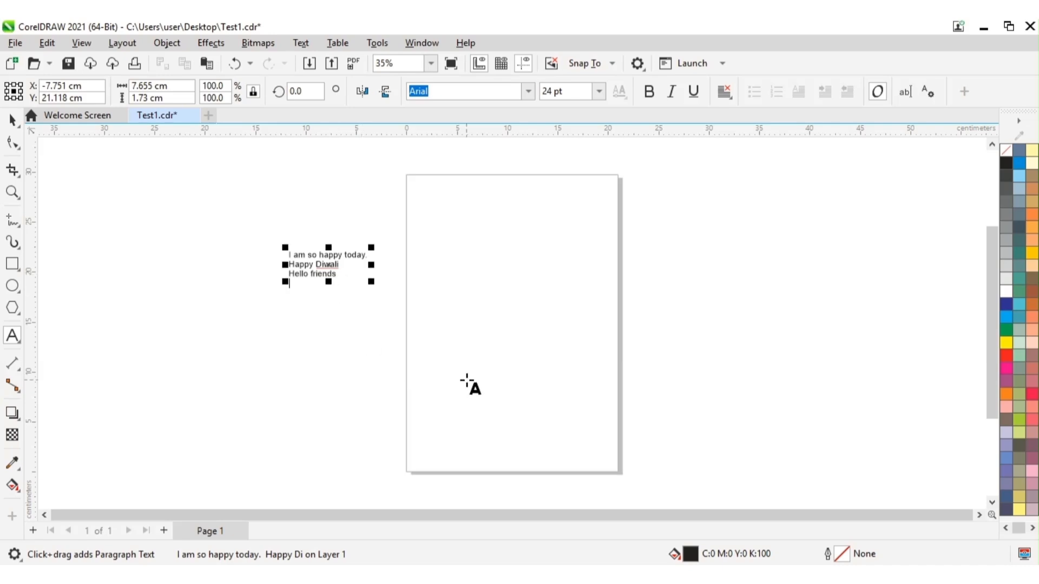
pyautogui.press('Return')
pyautogui.write('Thank')
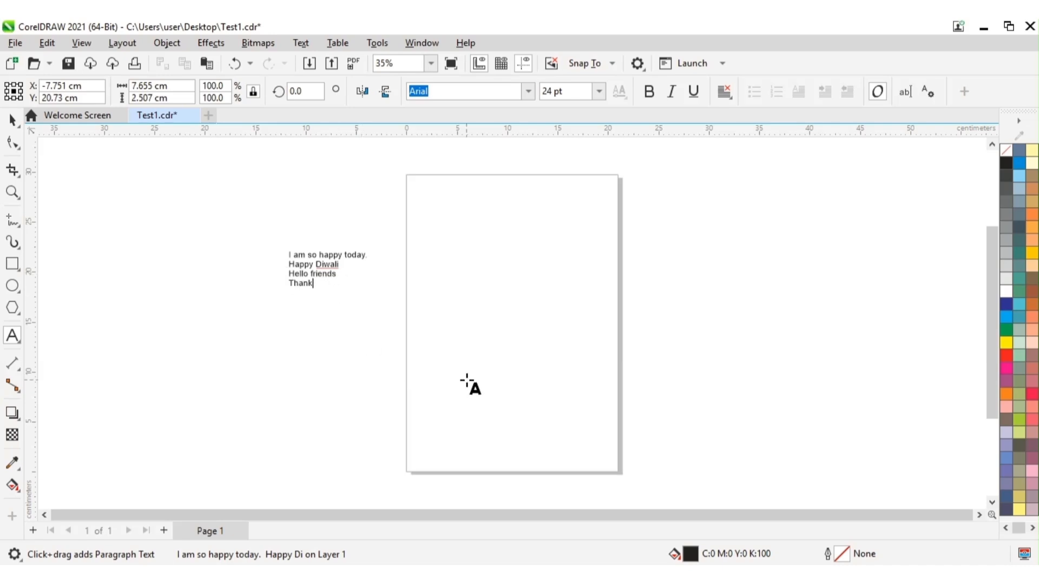
pyautogui.write(' you so much')
pyautogui.click(317, 253)
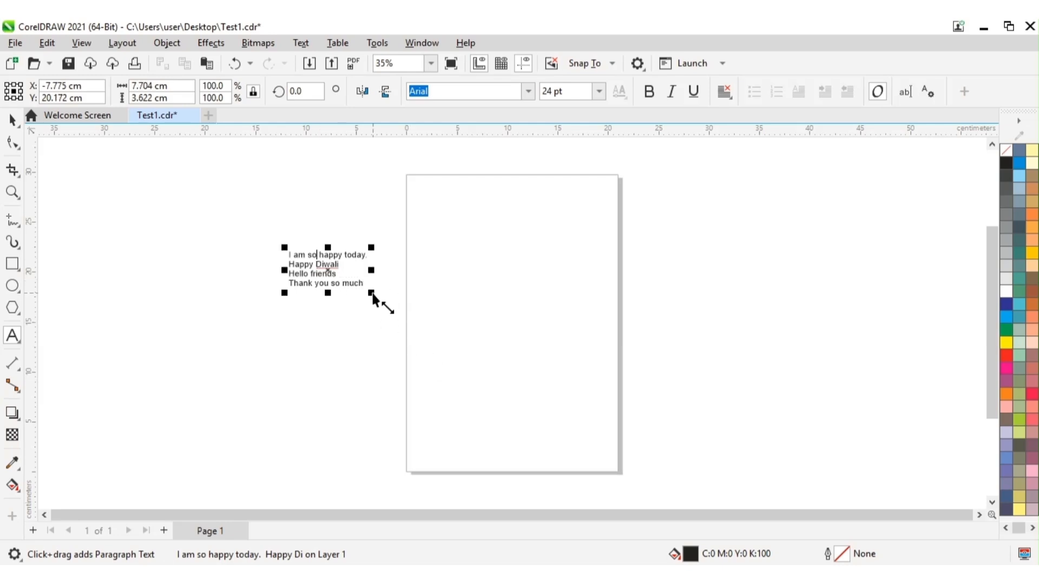
pyautogui.moveTo(373, 297); pyautogui.dragTo(438, 359)
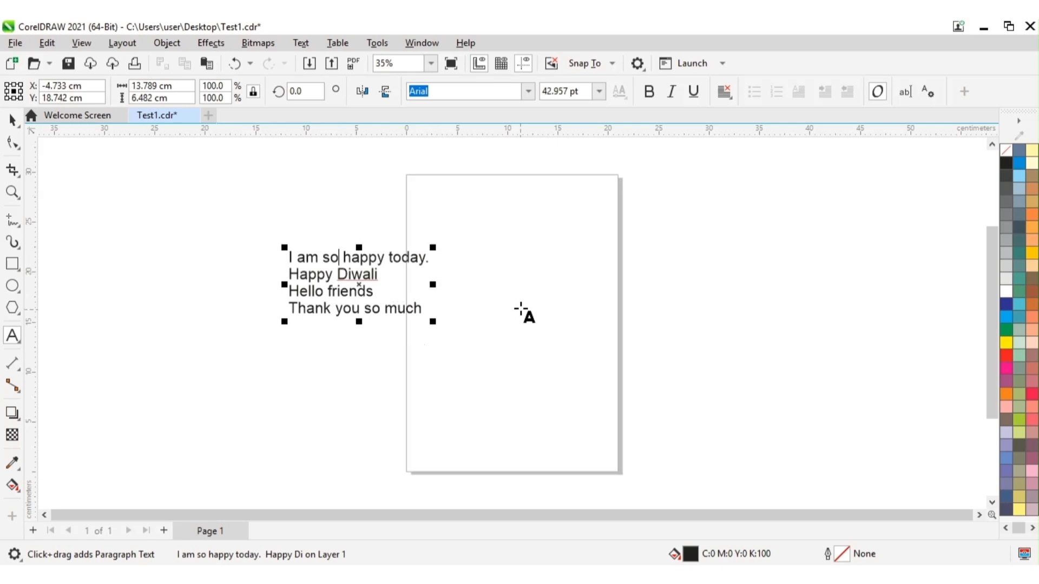
# With the Shape tool, widen the text's character spacing until the first line ends near 18 cm, and increase its line spacing to about 3 cm
pyautogui.click(12, 143)
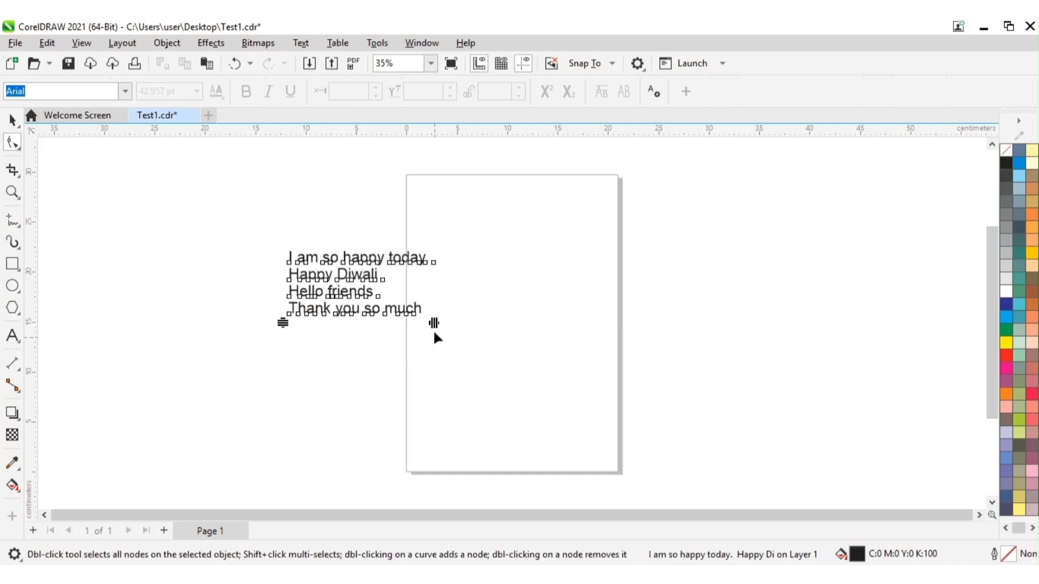
pyautogui.moveTo(433, 321); pyautogui.dragTo(640, 335)
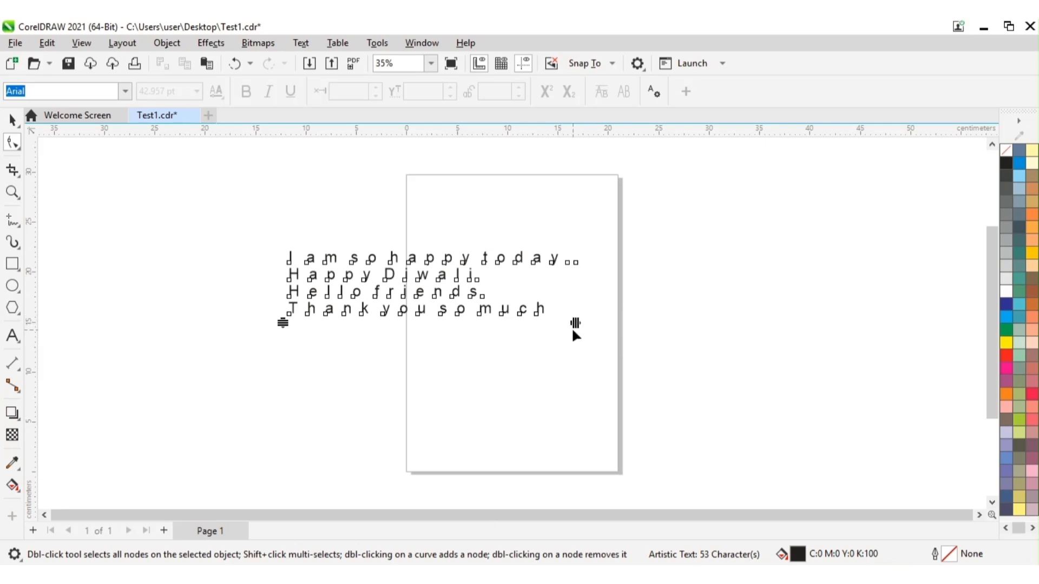
pyautogui.moveTo(574, 324); pyautogui.dragTo(538, 341)
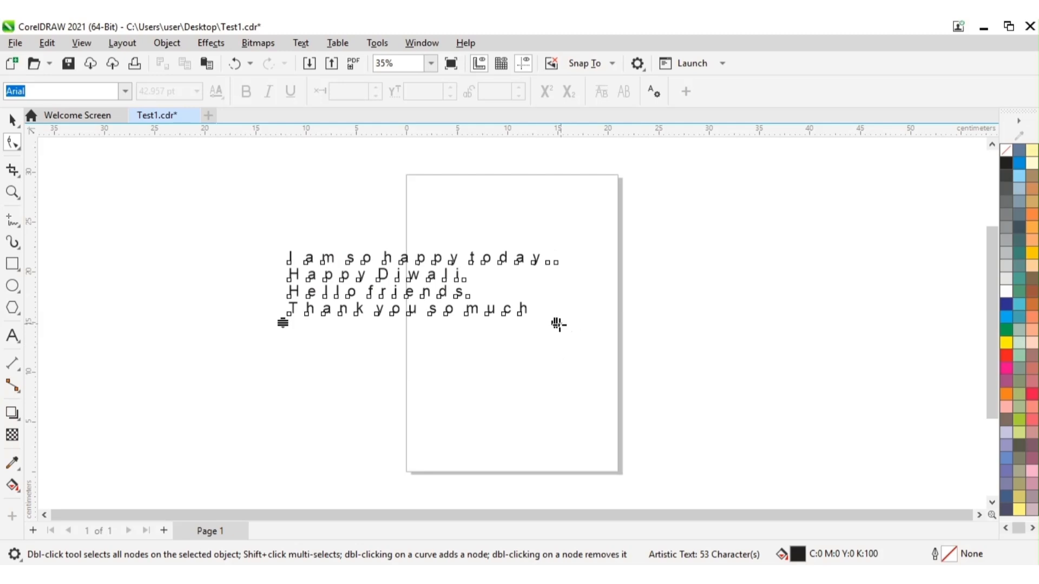
pyautogui.moveTo(556, 323); pyautogui.dragTo(597, 326)
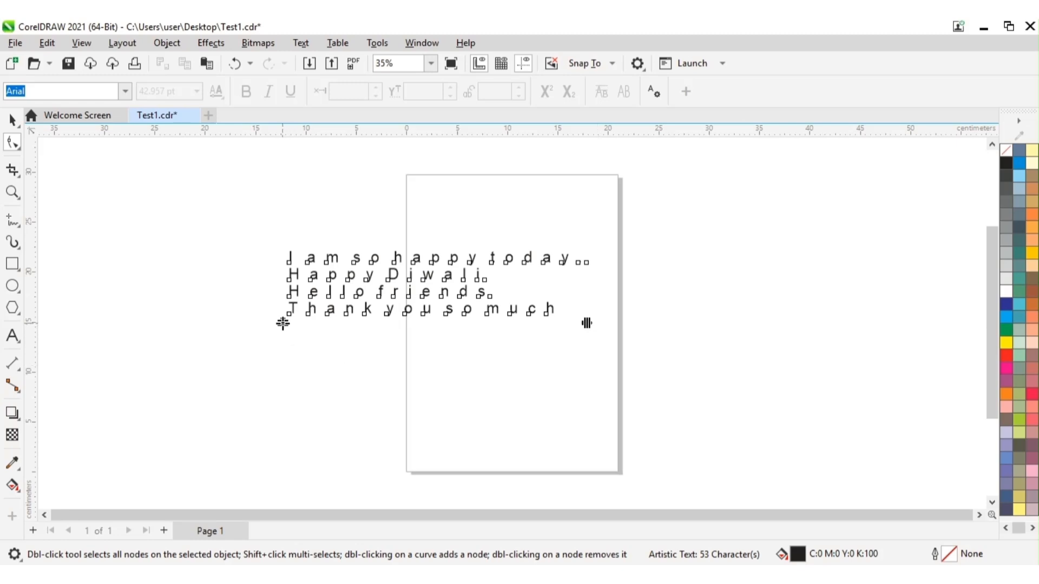
pyautogui.moveTo(282, 323); pyautogui.dragTo(282, 325)
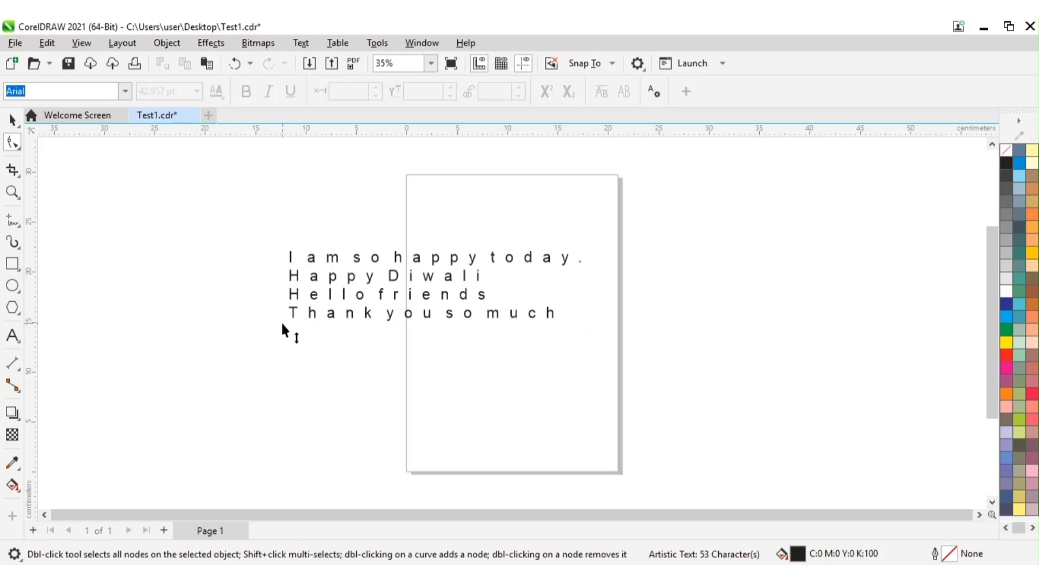
pyautogui.moveTo(282, 324)
pyautogui.mouseDown()
pyautogui.moveTo(301, 389)
pyautogui.moveTo(282, 401)
pyautogui.moveTo(276, 447)
pyautogui.moveTo(278, 368)
pyautogui.moveTo(282, 502)
pyautogui.moveTo(282, 326)
pyautogui.mouseUp()
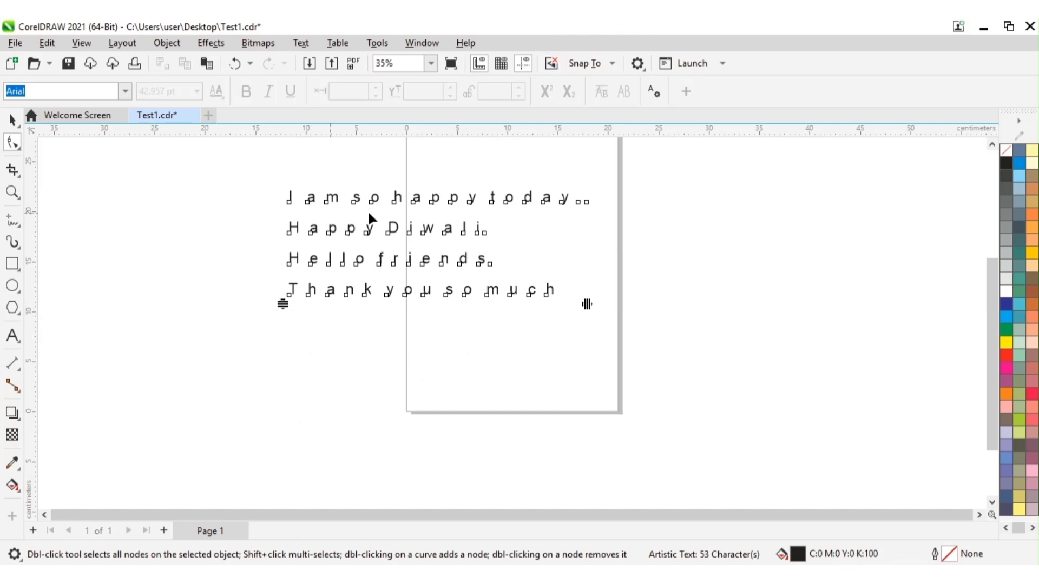
# Move the second "a" of "today"'s letters below the first line, and raise the "a" and "m" of "am" above it, shifting the "m" right
pyautogui.click(541, 199)
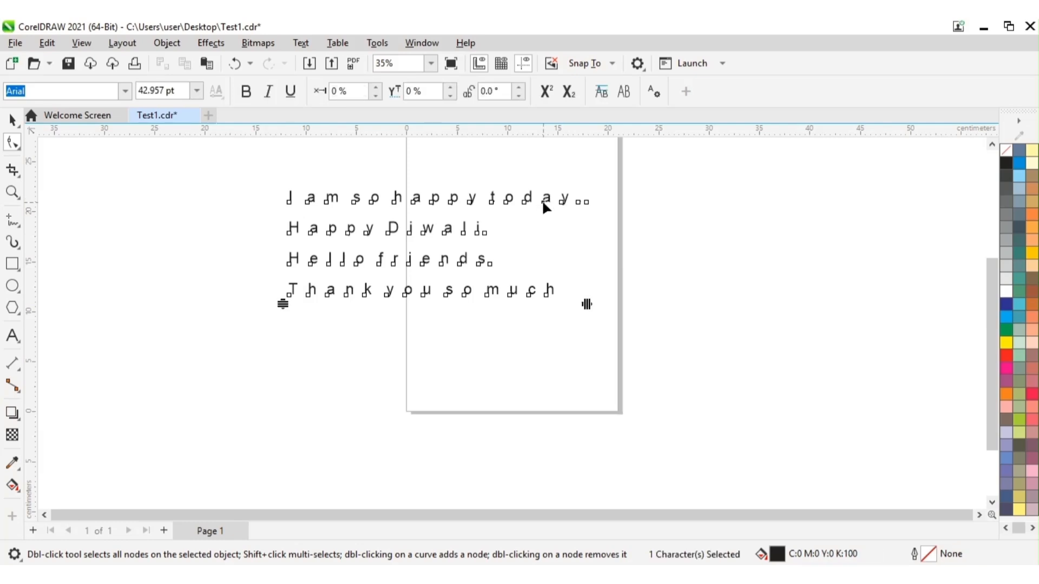
pyautogui.moveTo(543, 203); pyautogui.dragTo(540, 207)
pyautogui.moveTo(540, 207)
pyautogui.mouseDown()
pyautogui.moveTo(552, 211)
pyautogui.moveTo(535, 201)
pyautogui.moveTo(541, 224)
pyautogui.mouseUp()
pyautogui.click(307, 202)
pyautogui.moveTo(308, 204); pyautogui.dragTo(308, 184)
pyautogui.click(325, 200)
pyautogui.moveTo(331, 195); pyautogui.dragTo(338, 181)
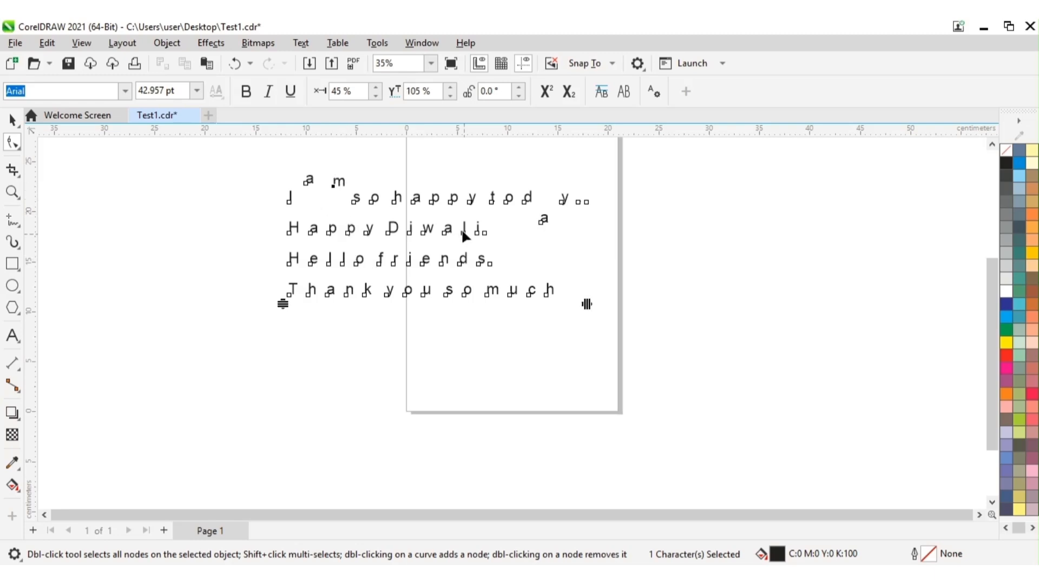